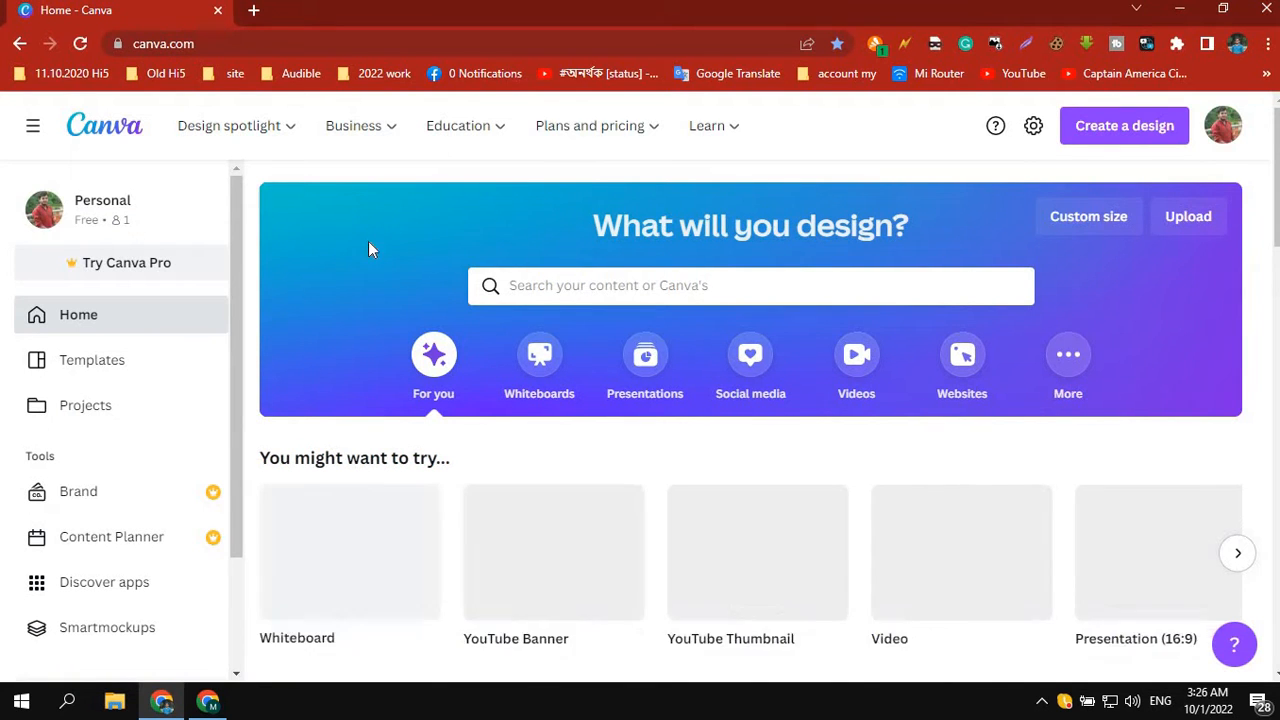
- Open the projects page and look through the recent items, folders and existing designs
scroll(659, 273, "down", 2)
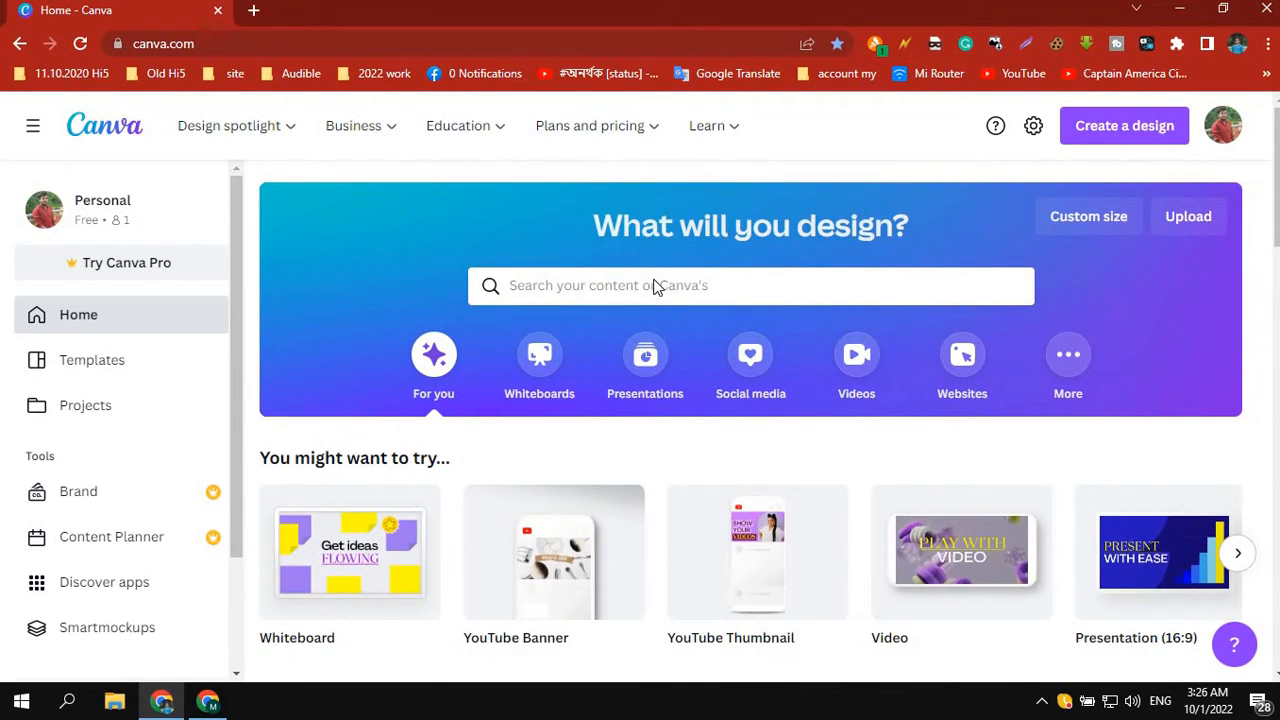
scroll(538, 347, "down", 2)
scroll(450, 230, "up", 2)
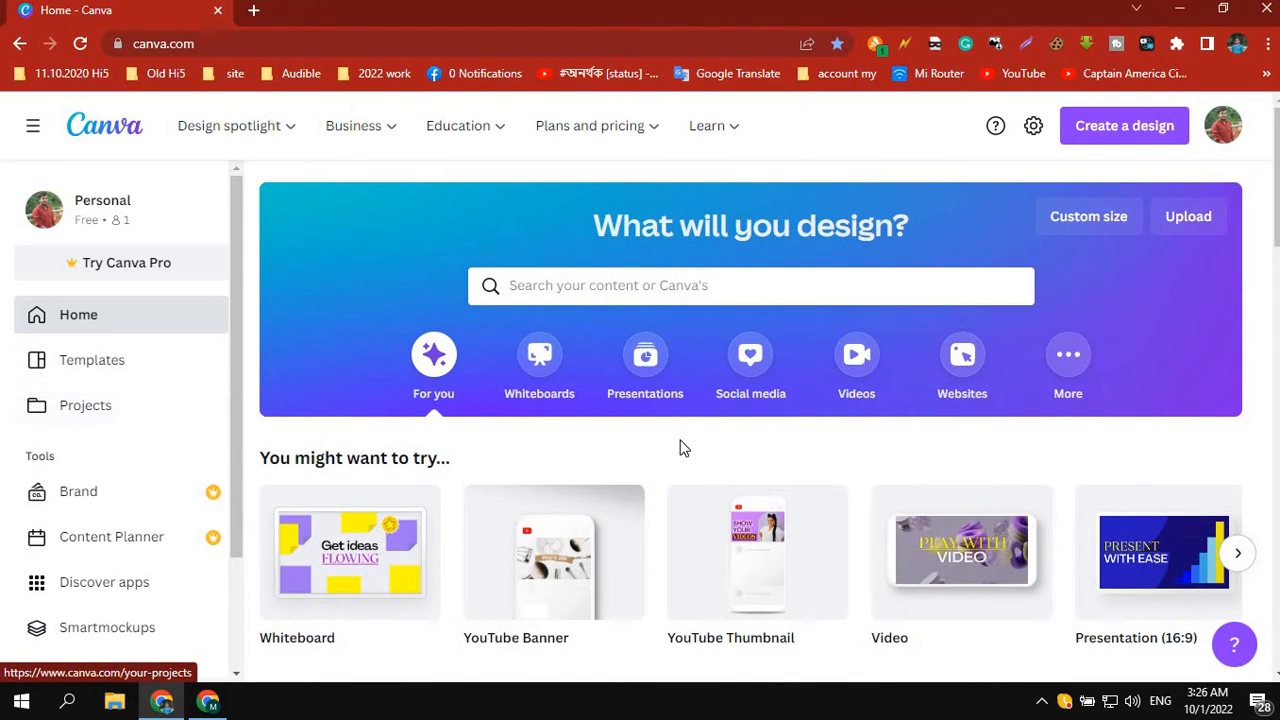
scroll(232, 422, "down", 2)
left_click(86, 405)
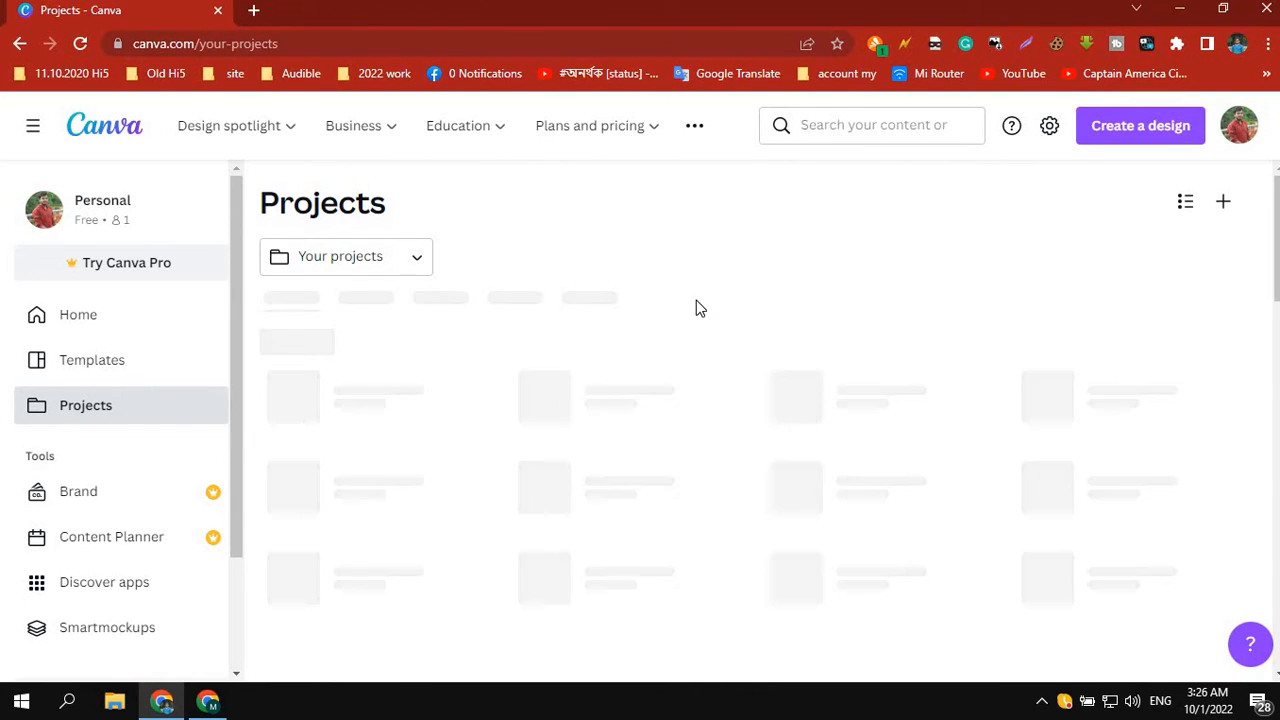
scroll(323, 471, "down", 1)
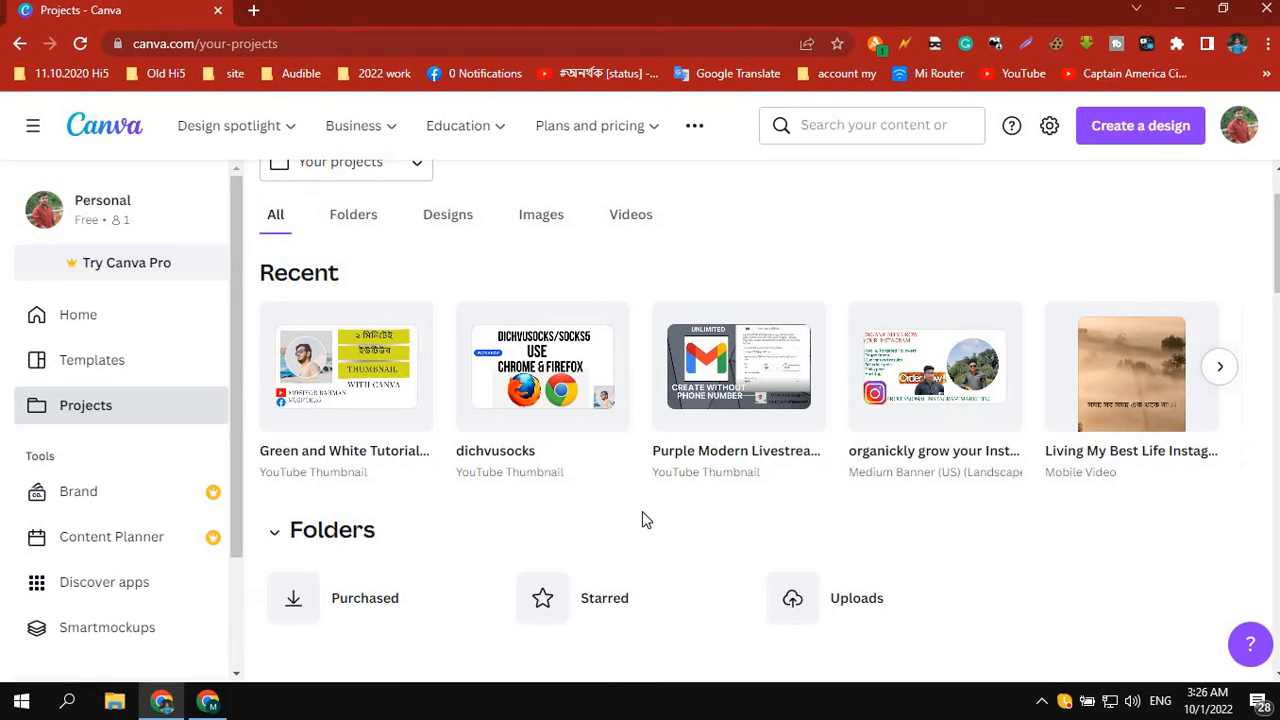
scroll(467, 405, "up", 1)
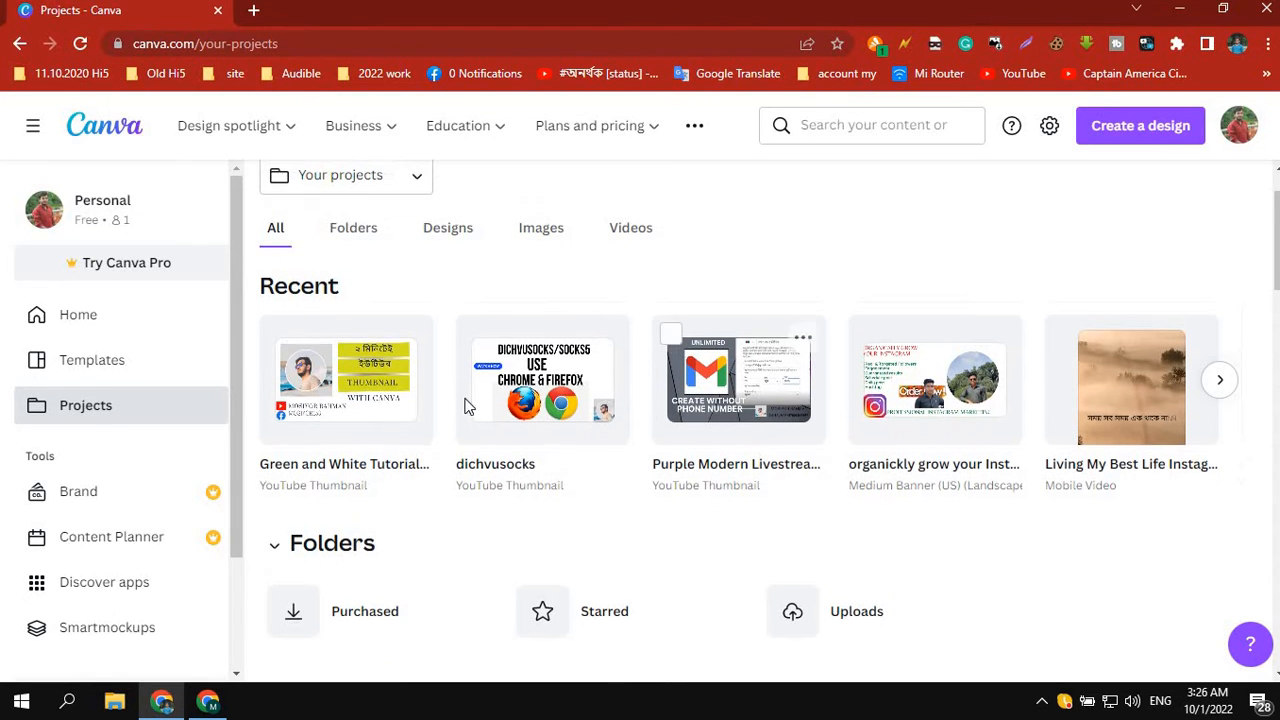
scroll(537, 394, "down", 2)
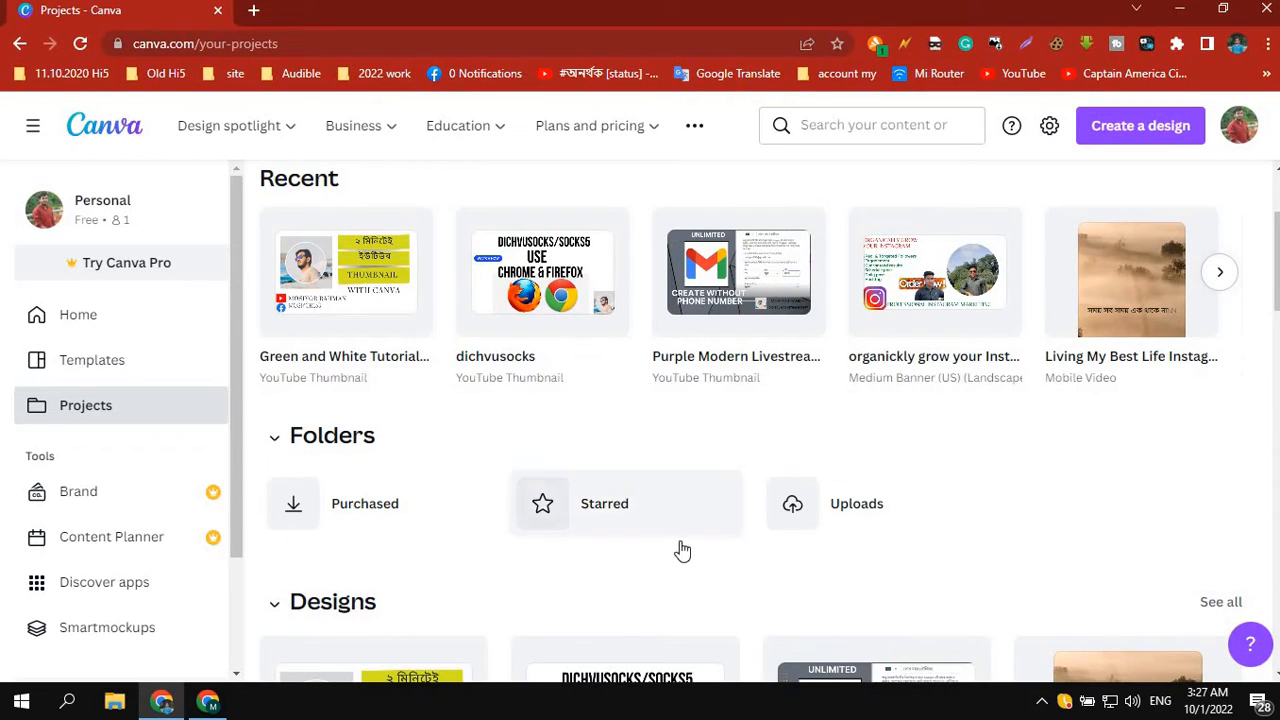
scroll(660, 560, "down", 3)
scroll(697, 480, "up", 3)
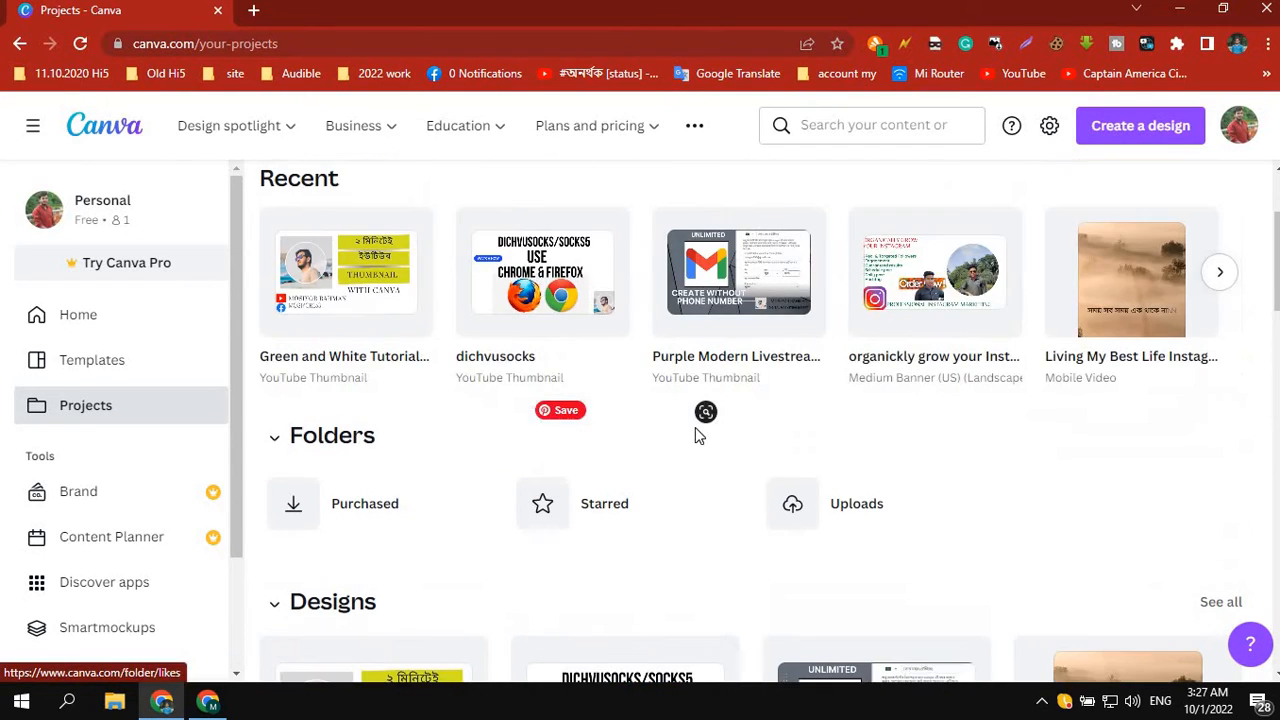
scroll(700, 443, "down", 3)
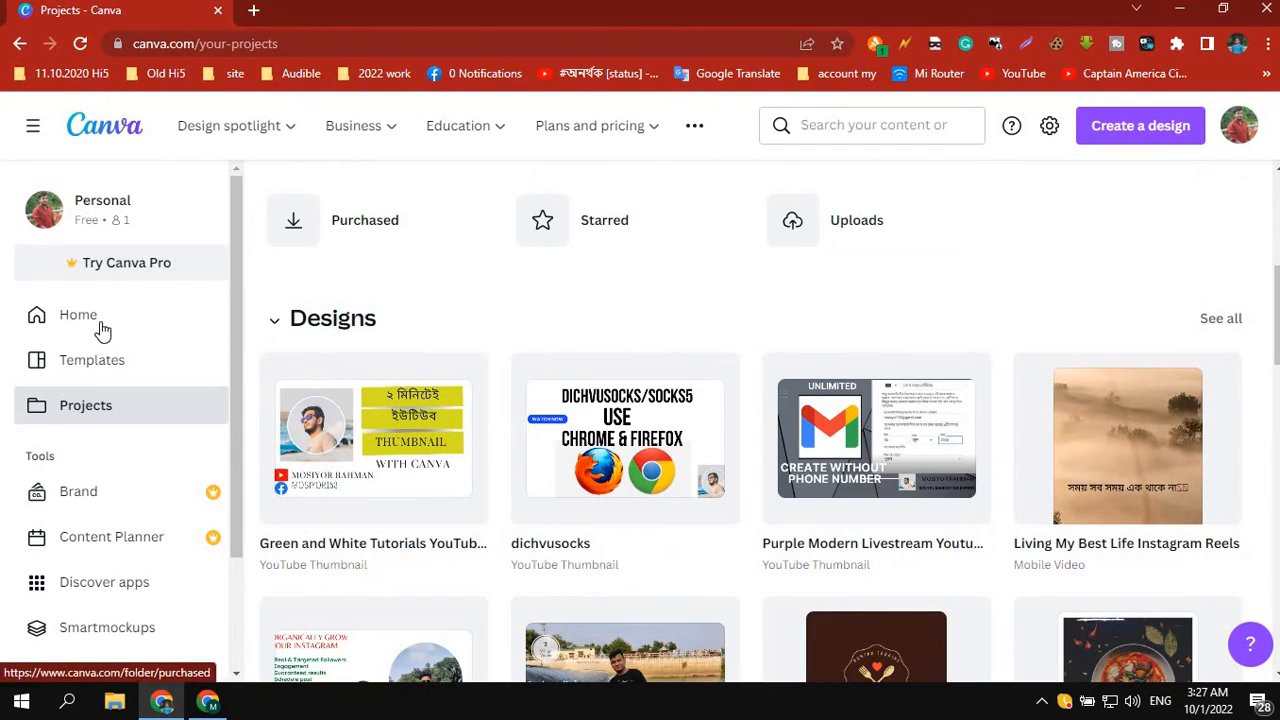
- Return to the home page and create a blank 1280 × 720 px YouTube Thumbnail design
left_click(194, 338)
scroll(778, 437, "down", 2)
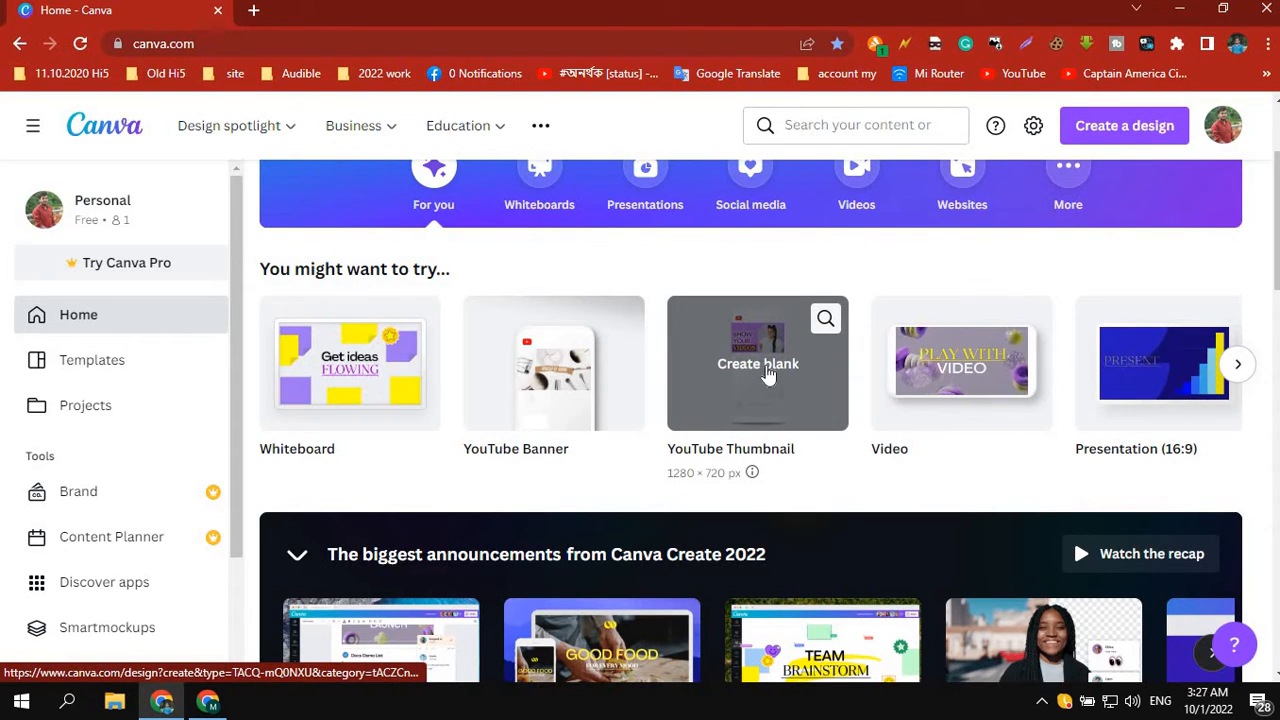
left_click(762, 368)
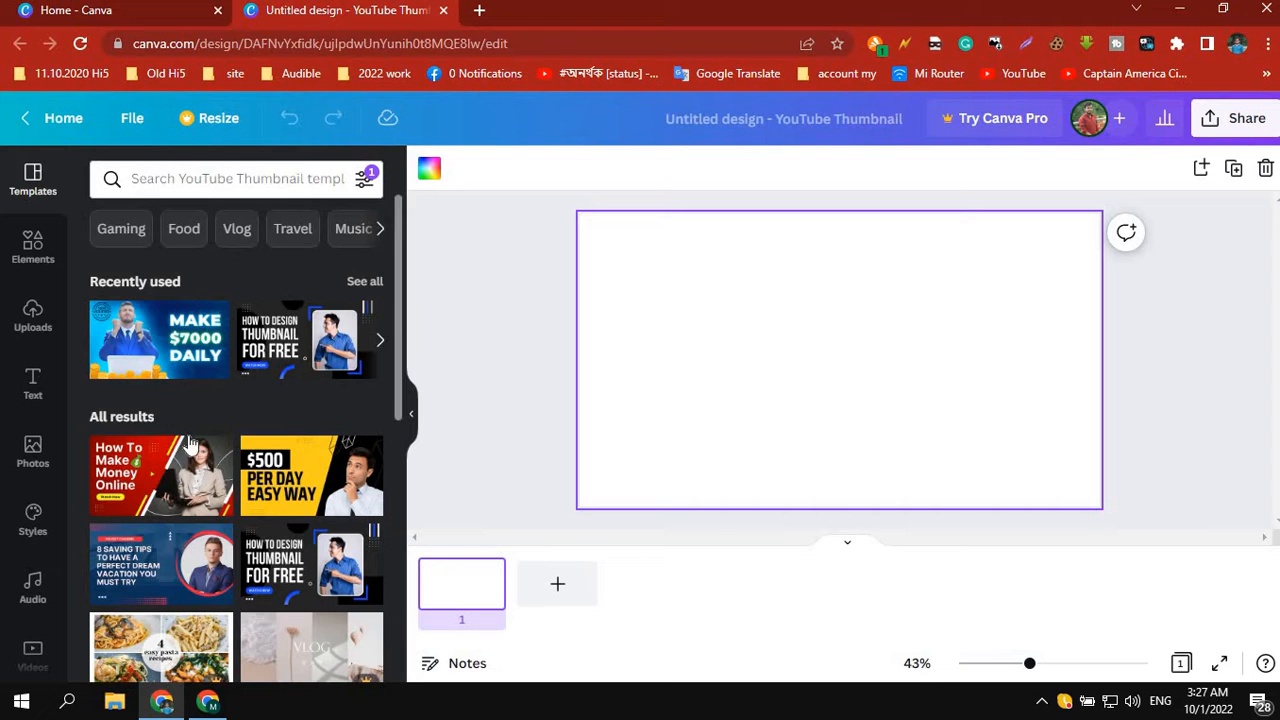
- Browse the full list of YouTube thumbnail templates for a suitable layout
scroll(188, 446, "down", 1)
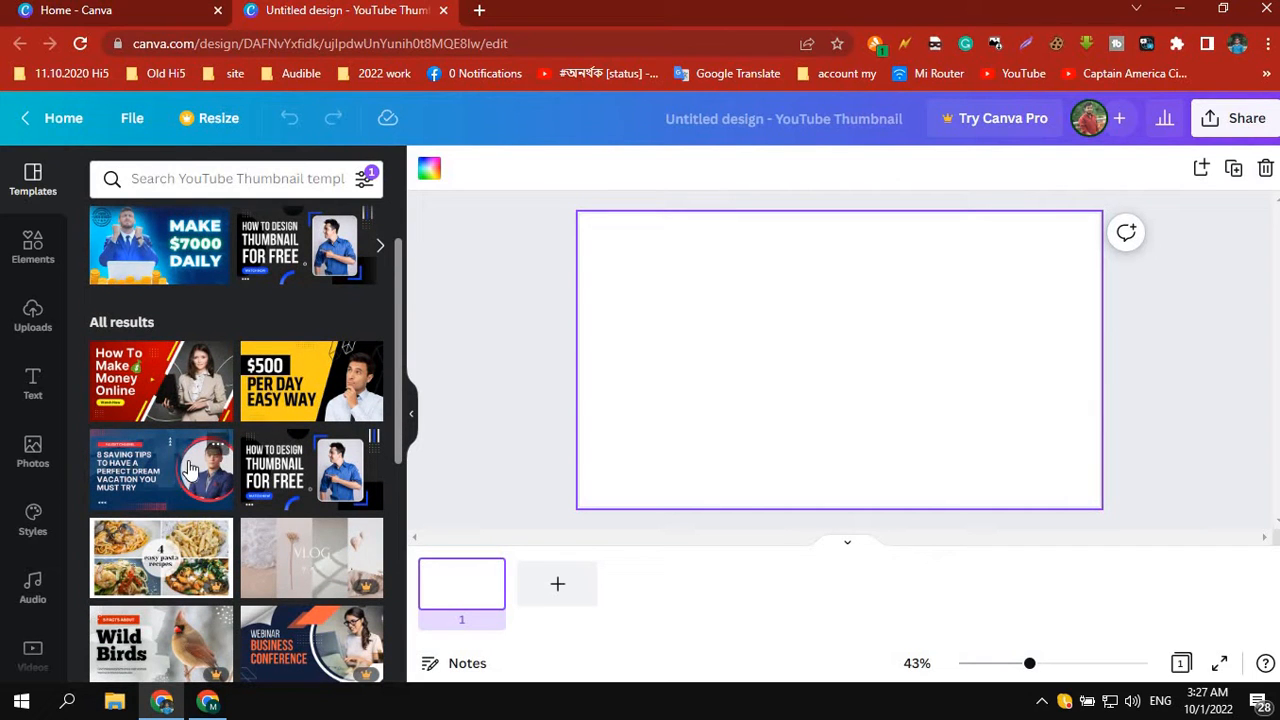
scroll(180, 470, "down", 1)
scroll(203, 452, "up", 1)
scroll(203, 452, "up", 1)
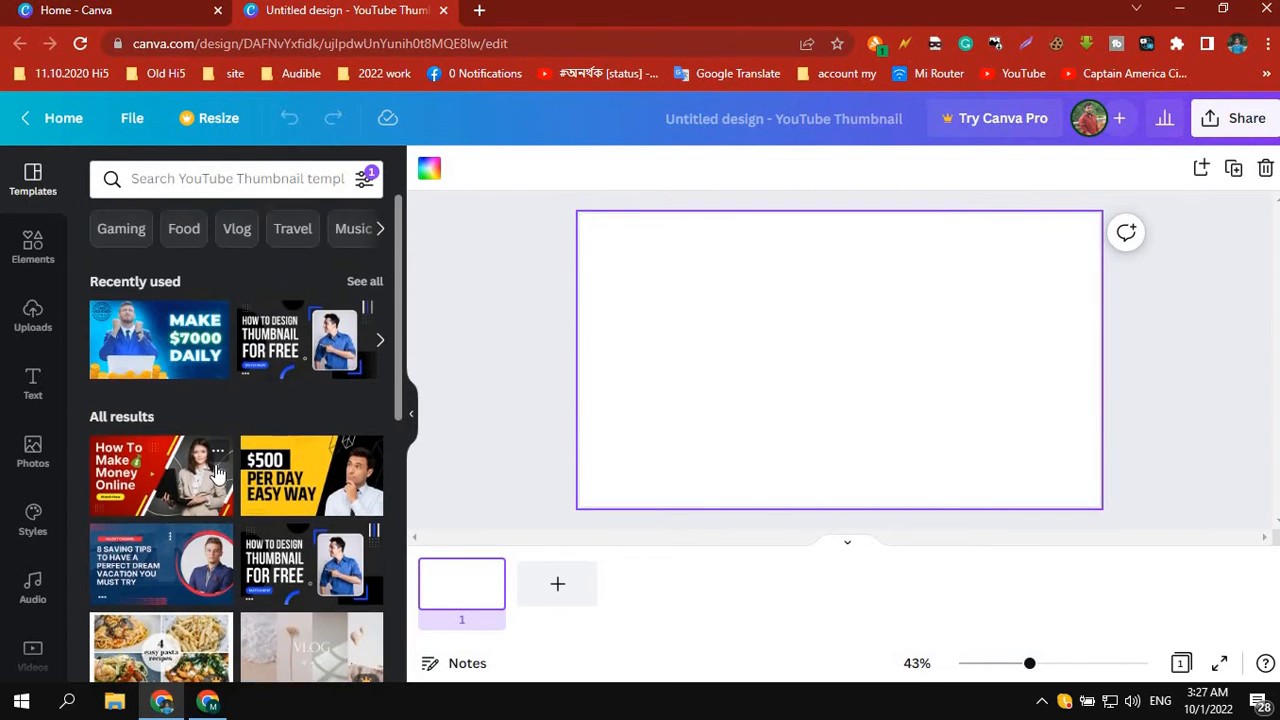
scroll(208, 460, "down", 4)
scroll(173, 508, "up", 4)
scroll(175, 467, "down", 4)
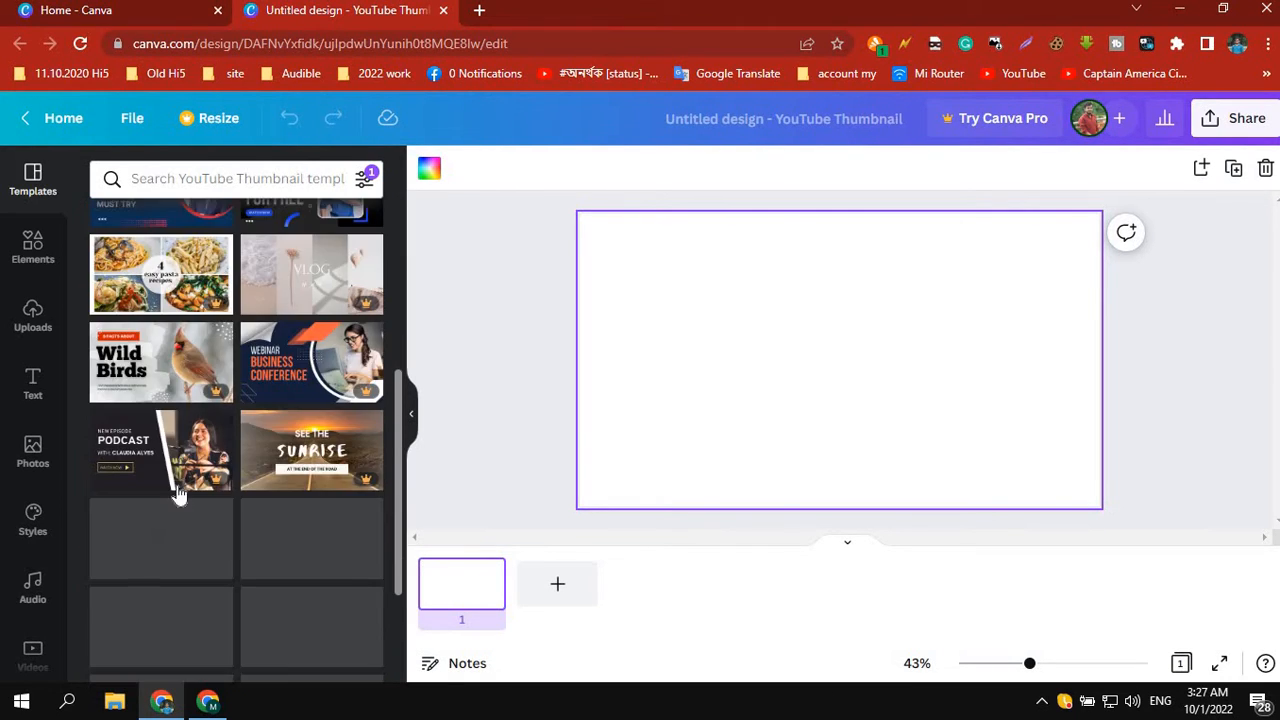
scroll(200, 490, "up", 2)
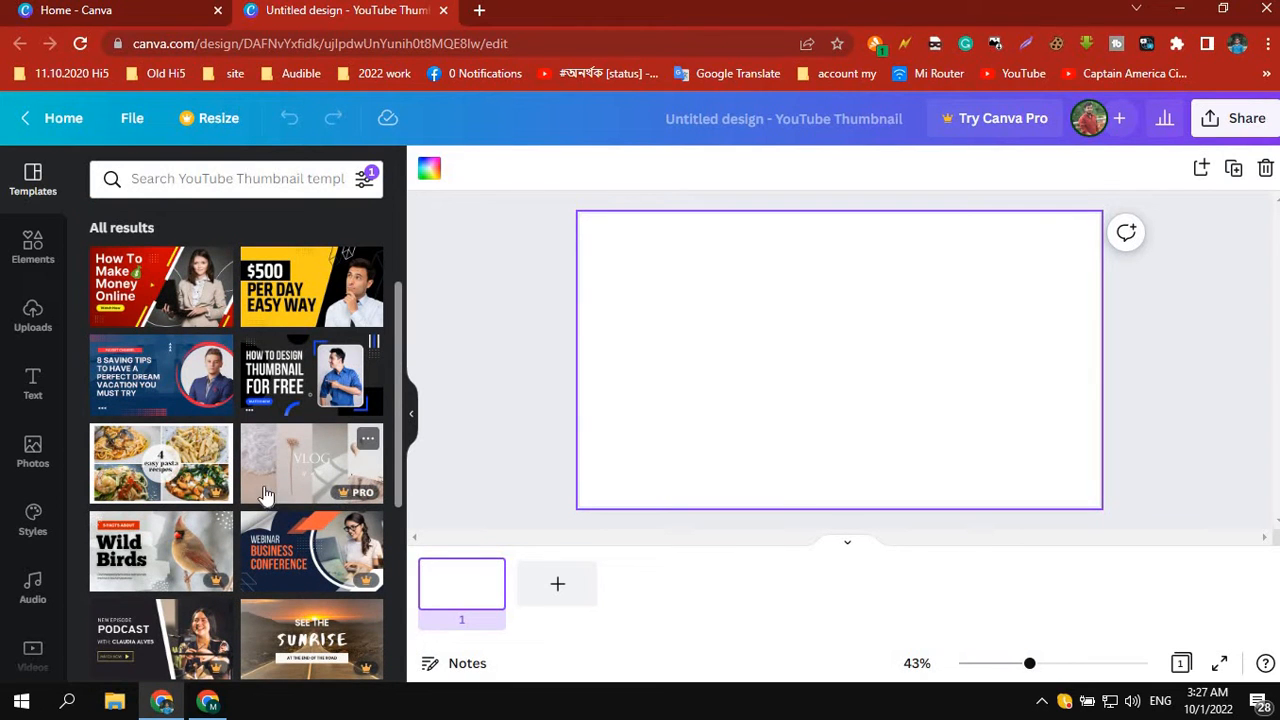
scroll(270, 505, "down", 2)
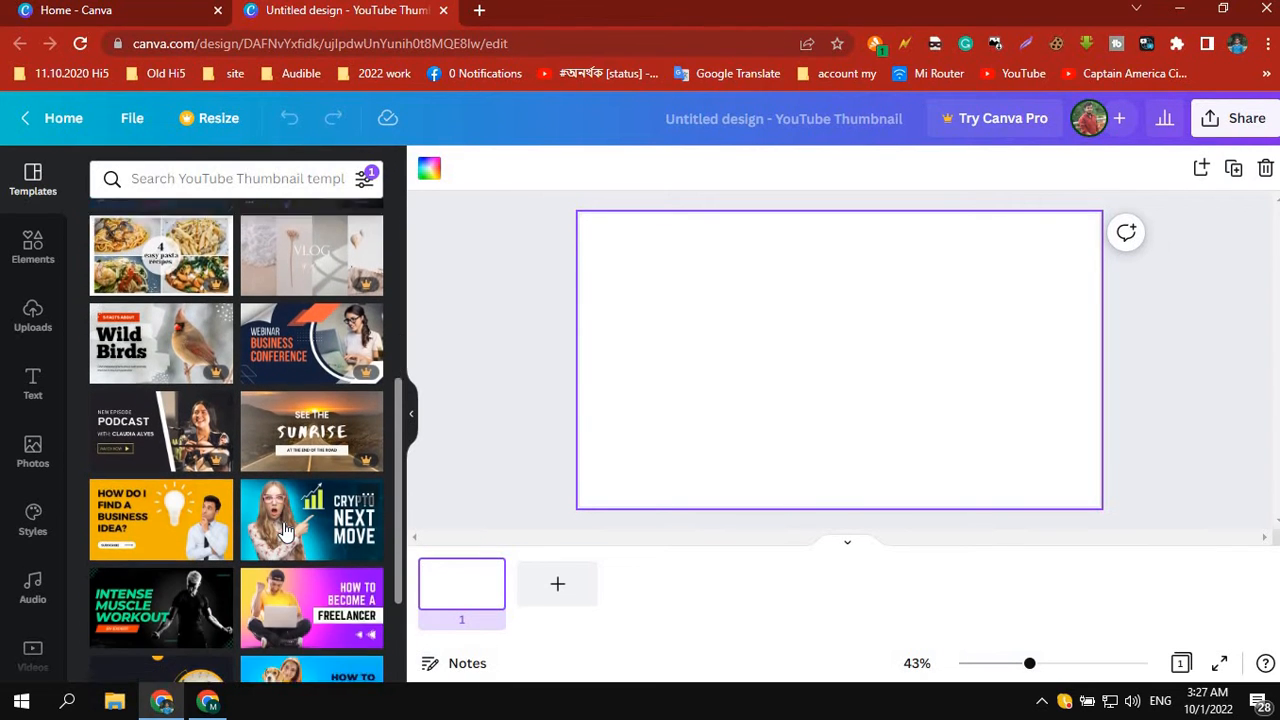
scroll(285, 530, "down", 1)
scroll(288, 530, "down", 2)
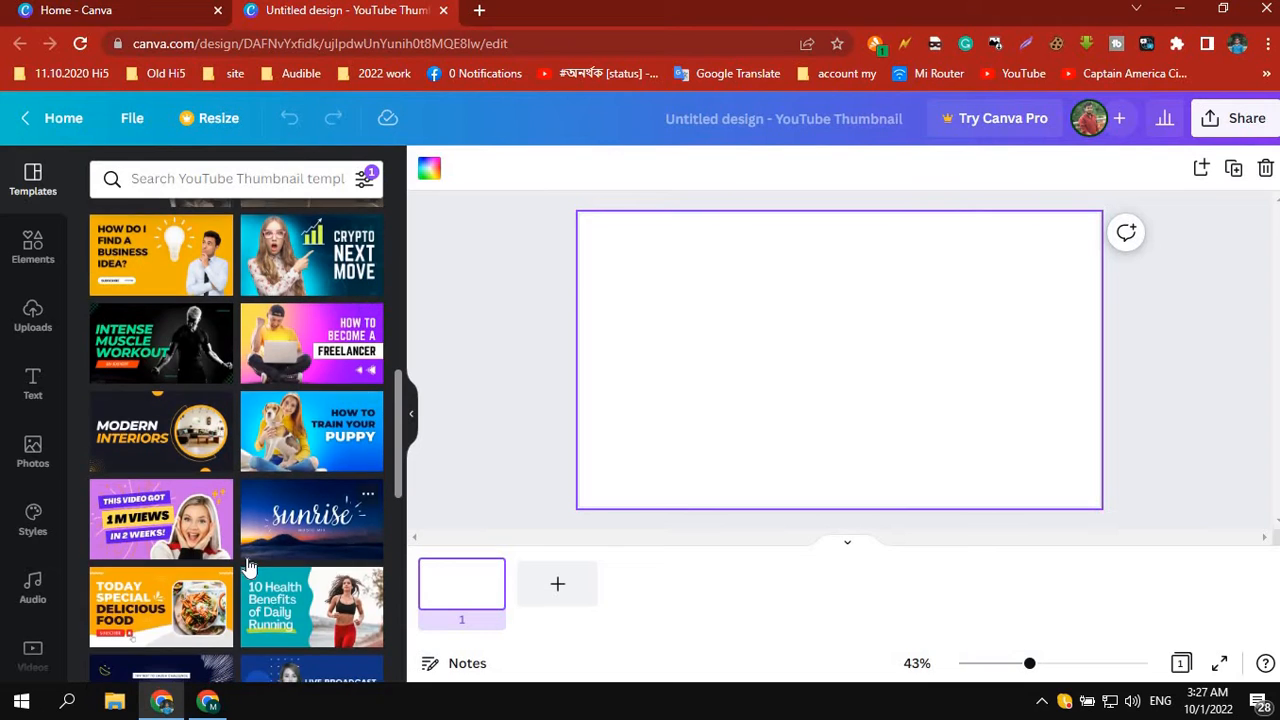
scroll(268, 565, "down", 2)
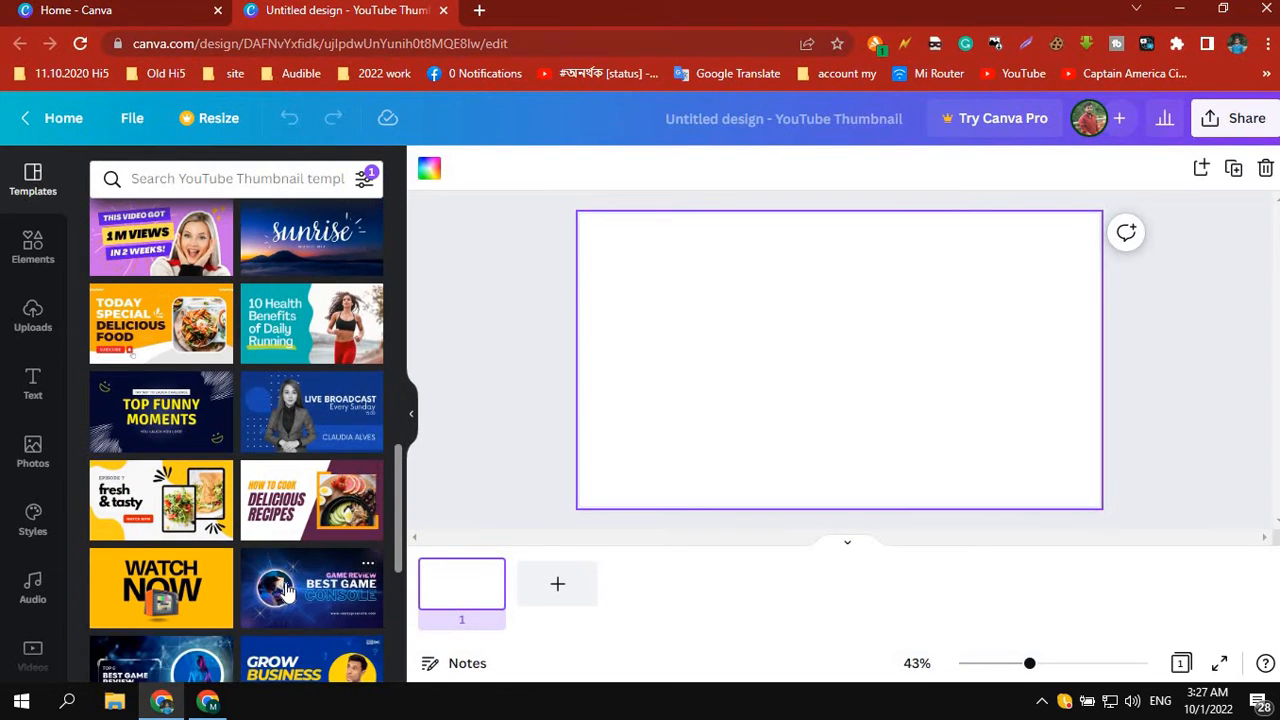
scroll(282, 588, "down", 2)
scroll(236, 495, "up", 7)
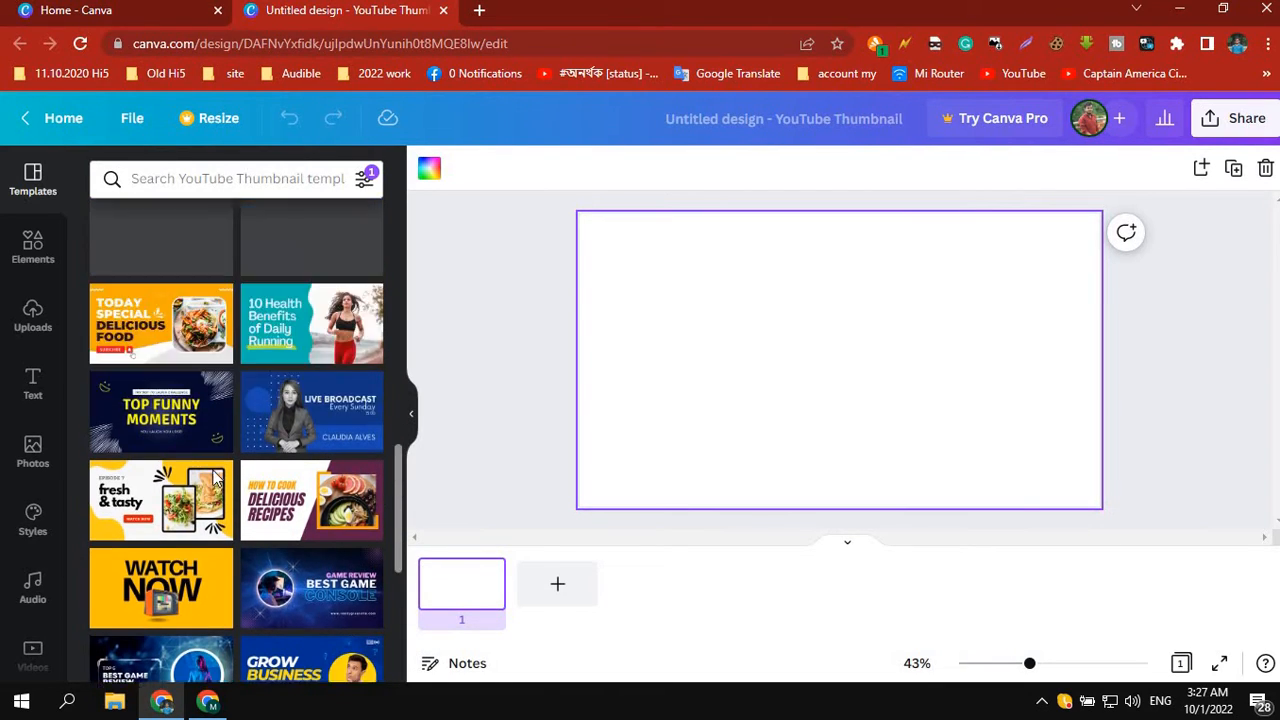
scroll(210, 481, "up", 5)
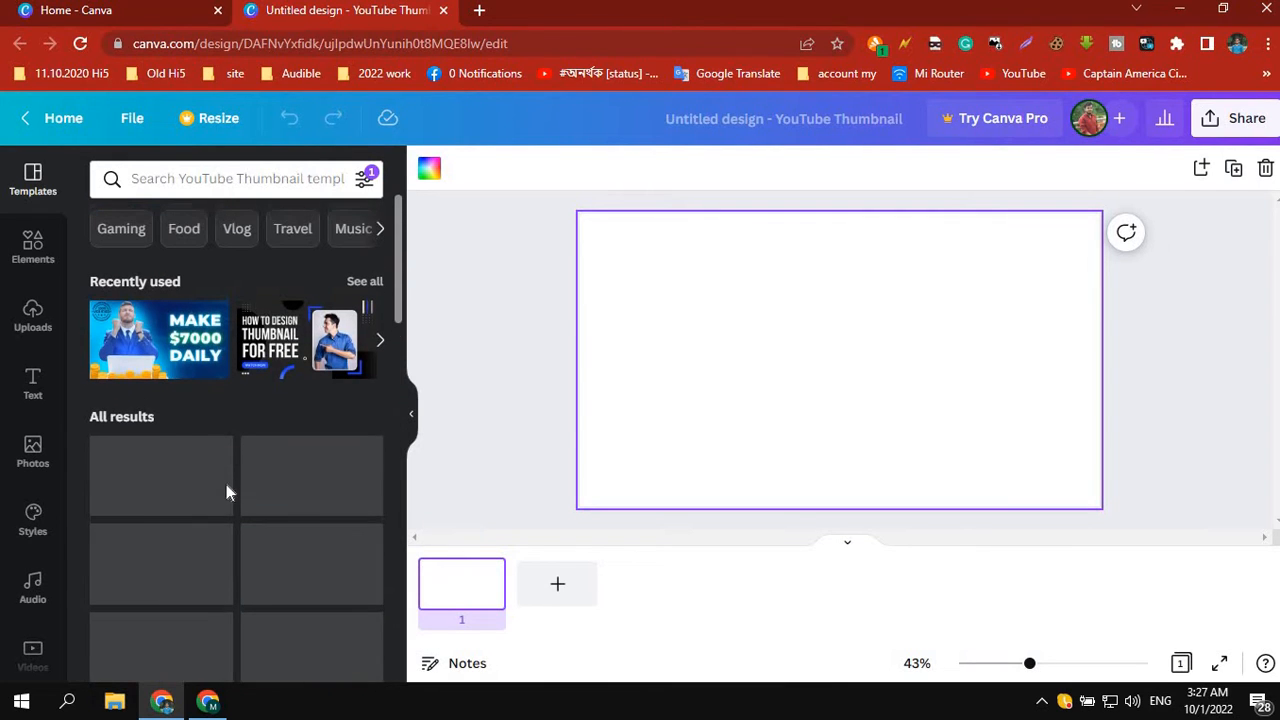
- Look back and forth through the recently used templates
left_click(379, 344)
left_click(379, 344)
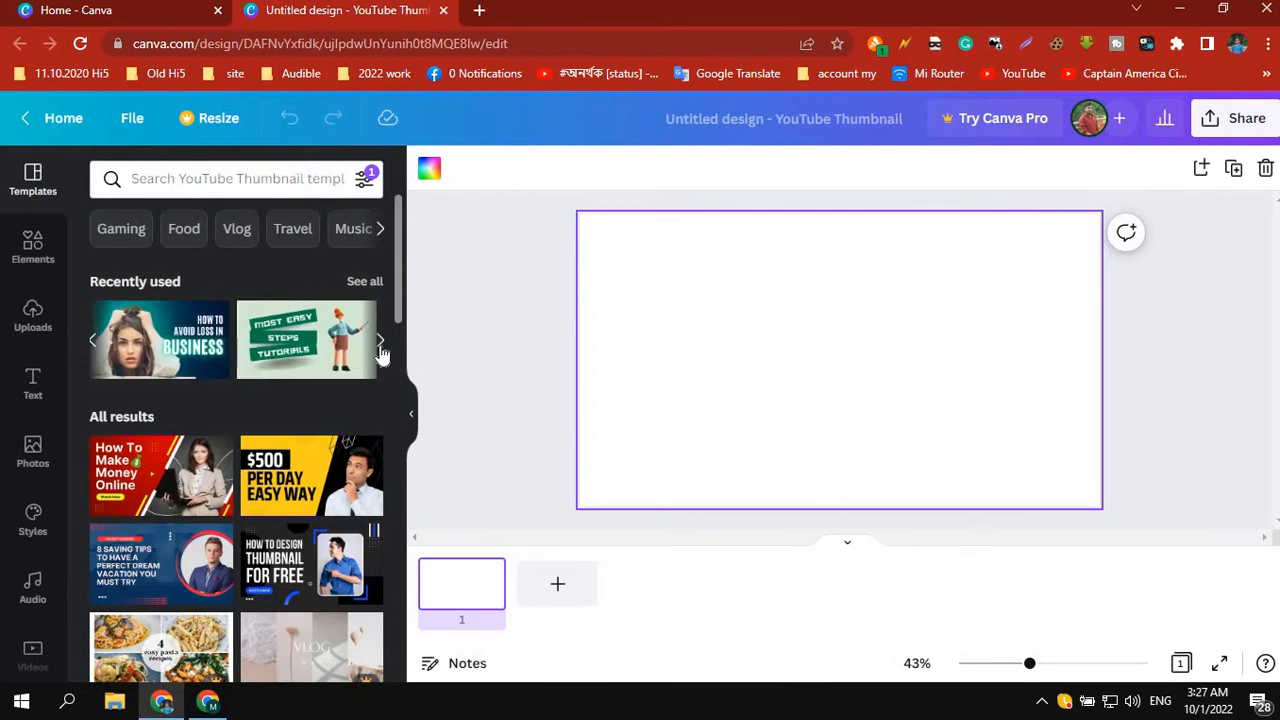
left_click(379, 344)
left_click(379, 344)
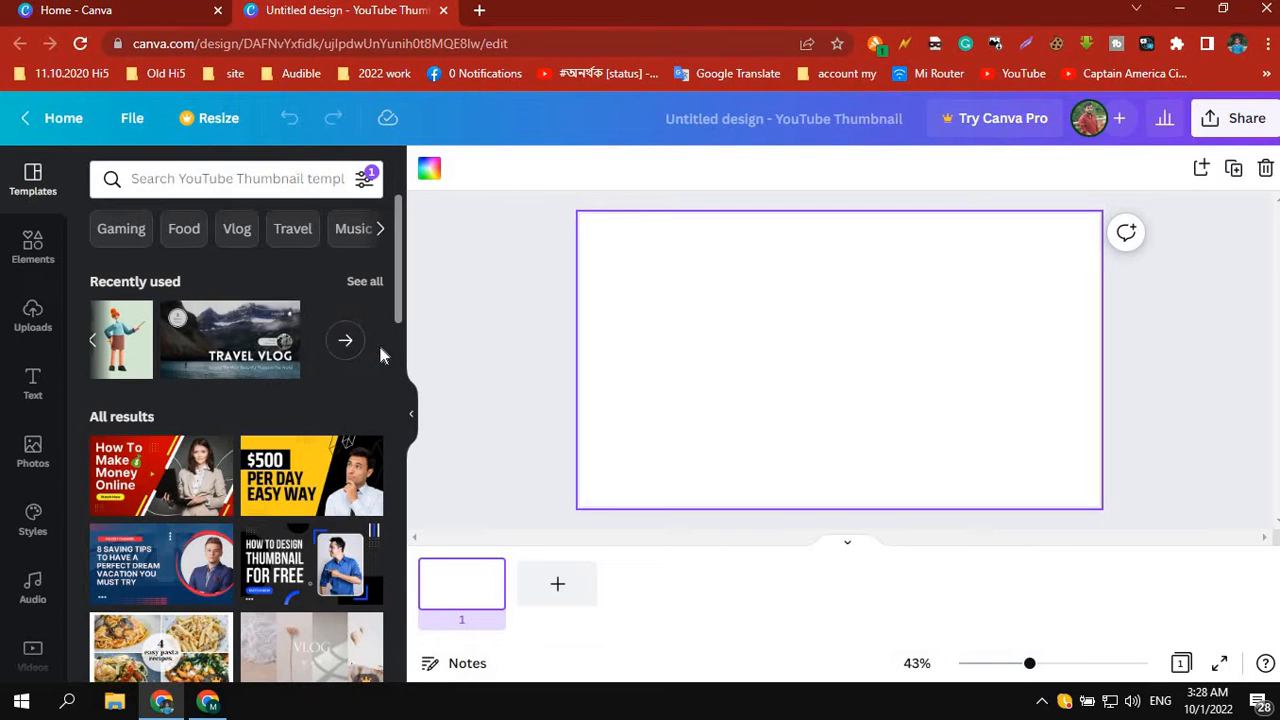
left_click(94, 342)
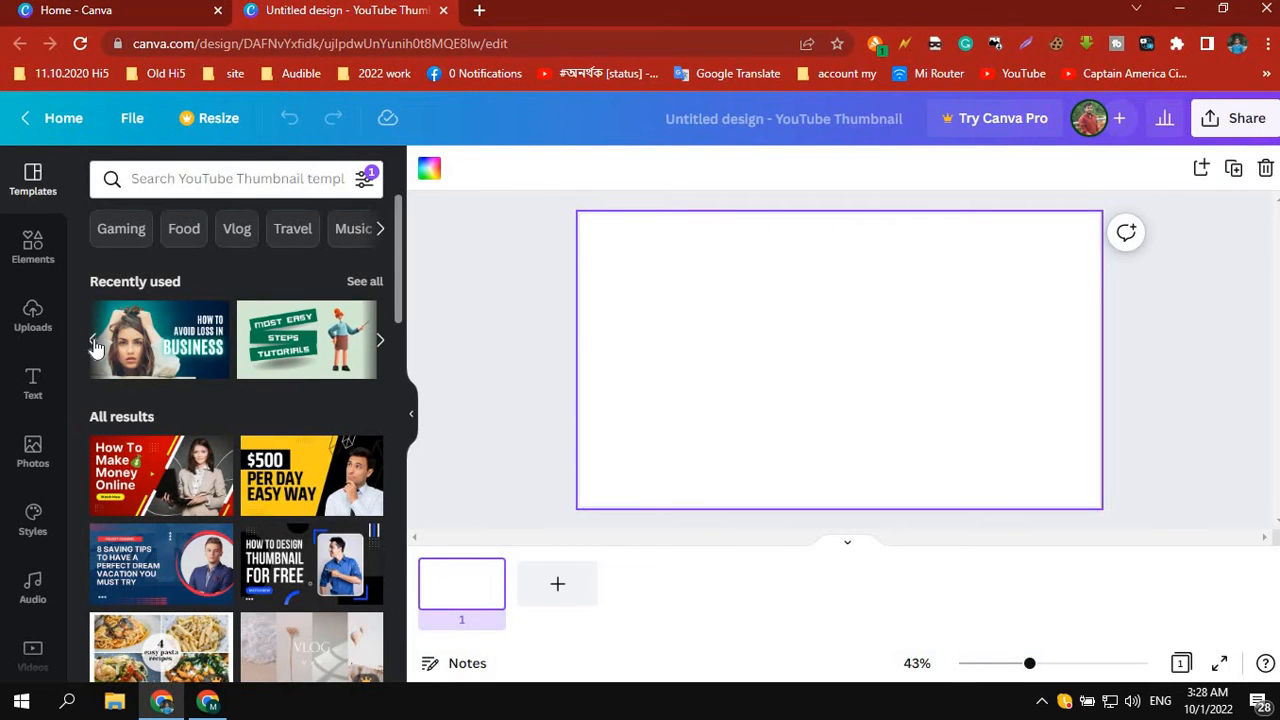
left_click(94, 345)
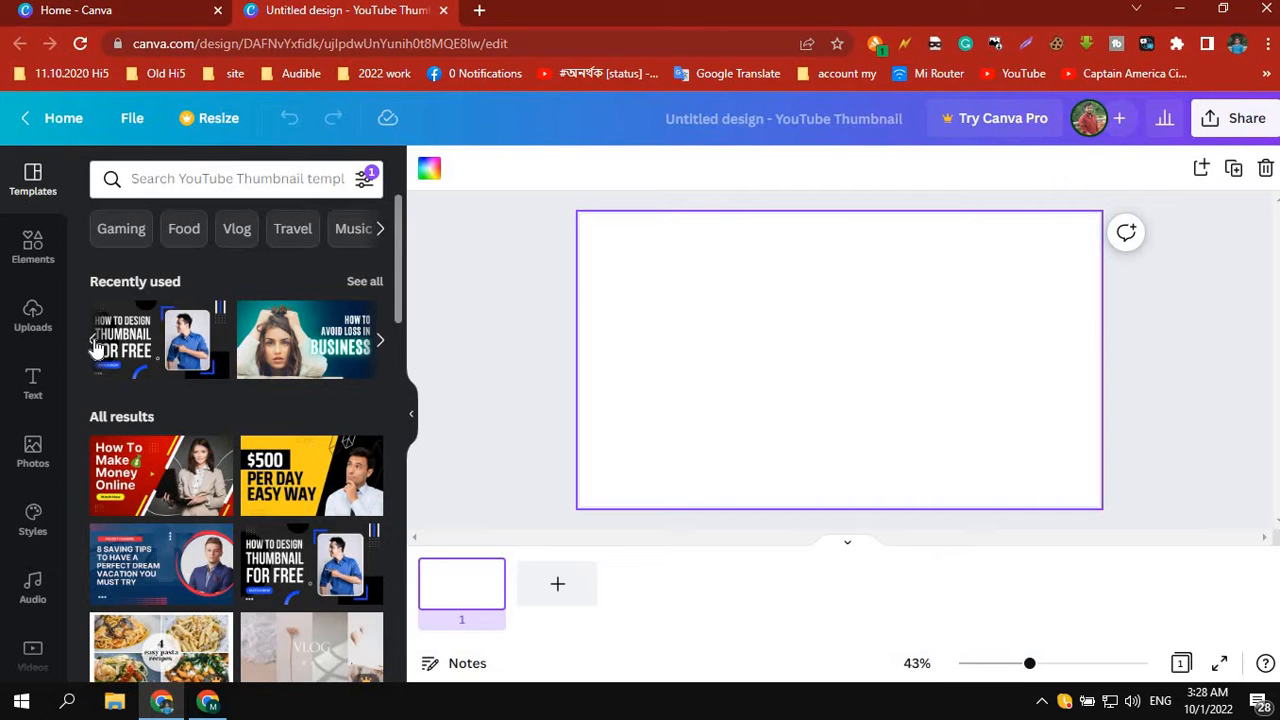
left_click(380, 342)
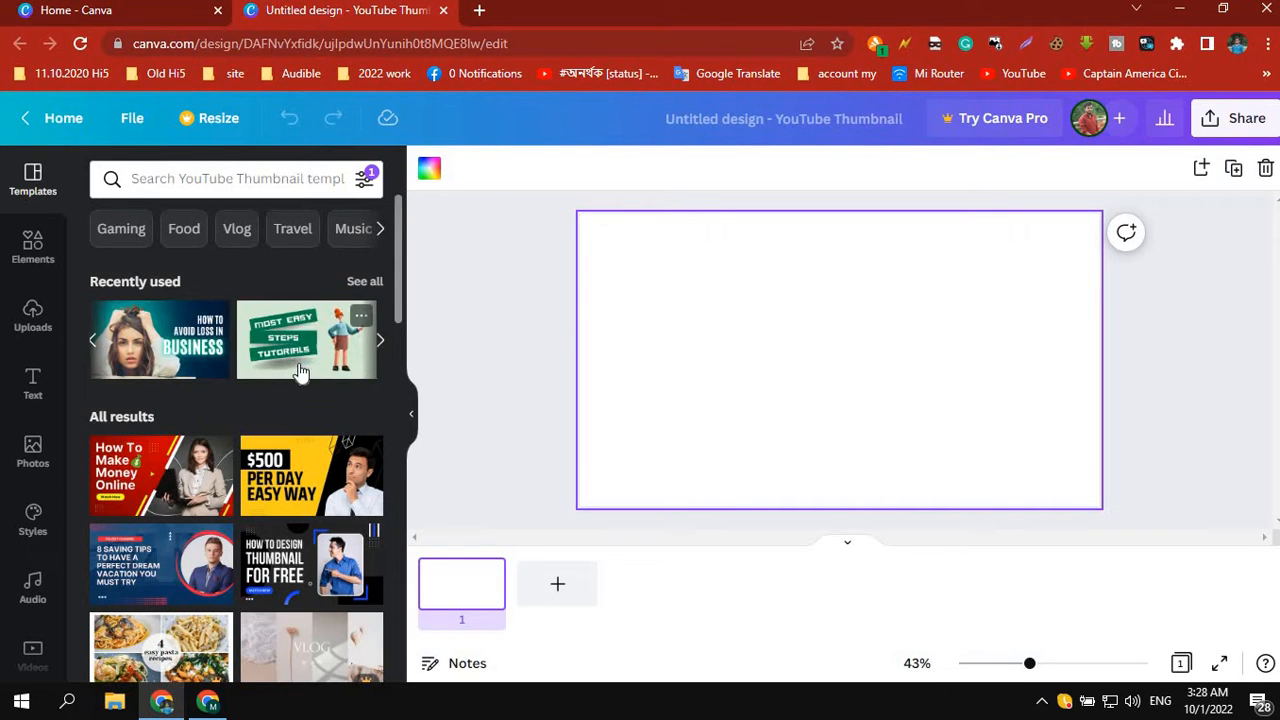
- Apply the red "How To Make Money Online" template to the blank thumbnail page
scroll(298, 413, "down", 2)
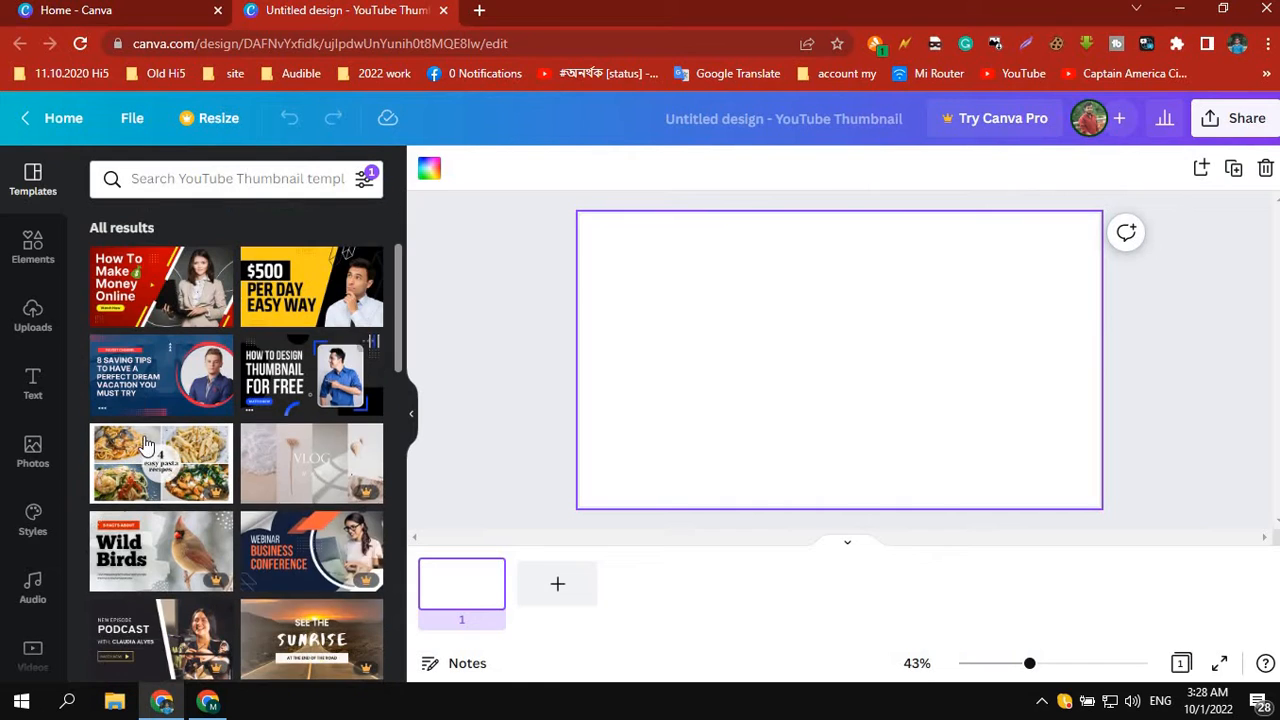
left_click(180, 312)
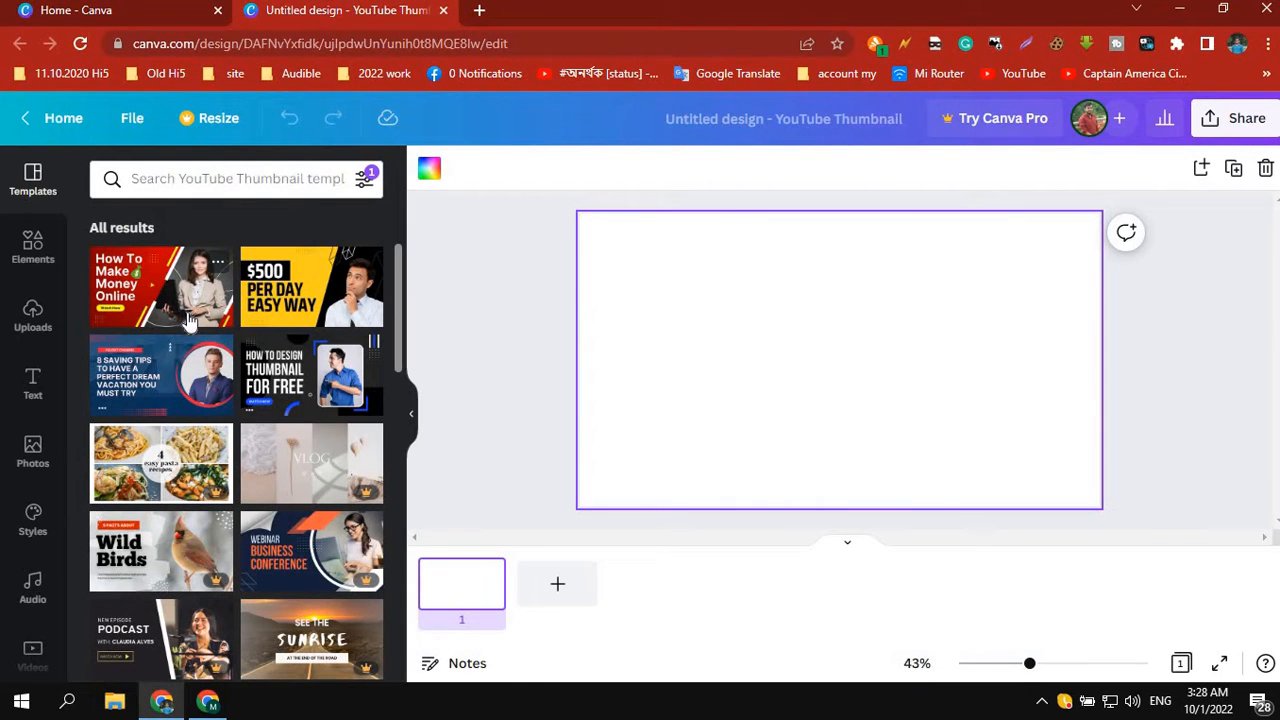
left_click(806, 330)
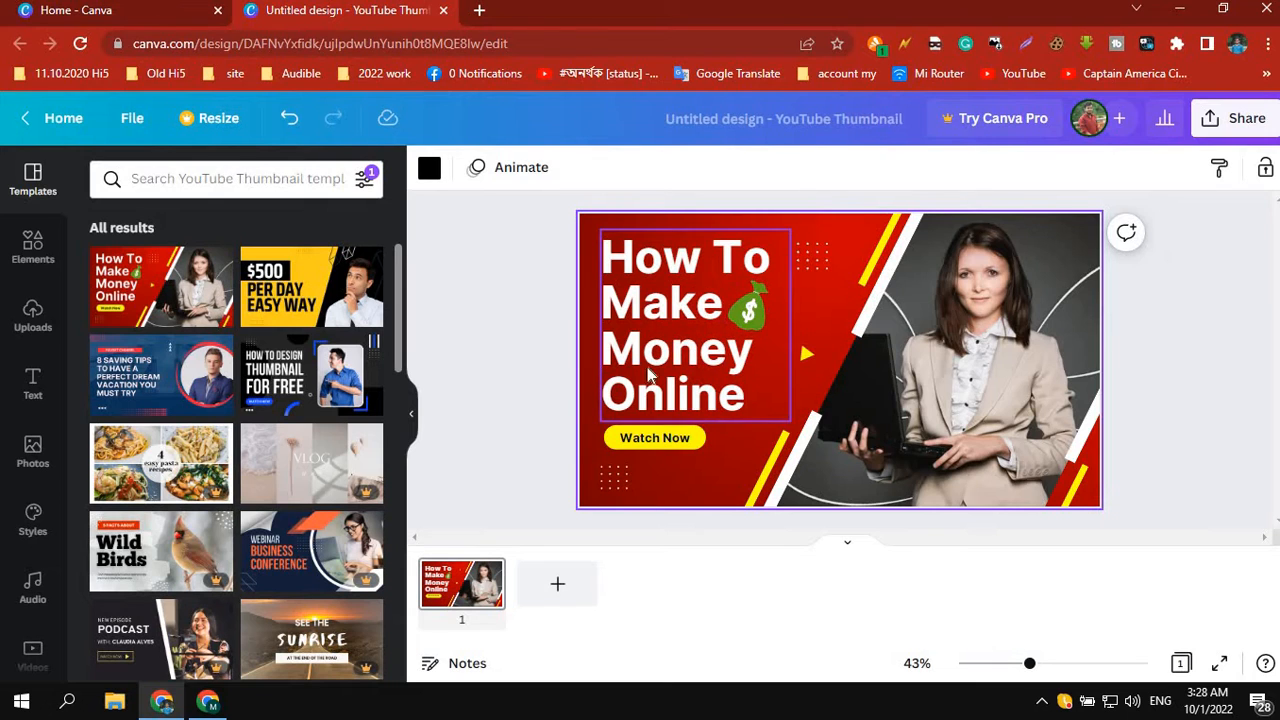
- Replace the "How To Make Money Online" headline text with "মাত্র দুই মিনিটে ইউটিউব"
double_click(656, 303)
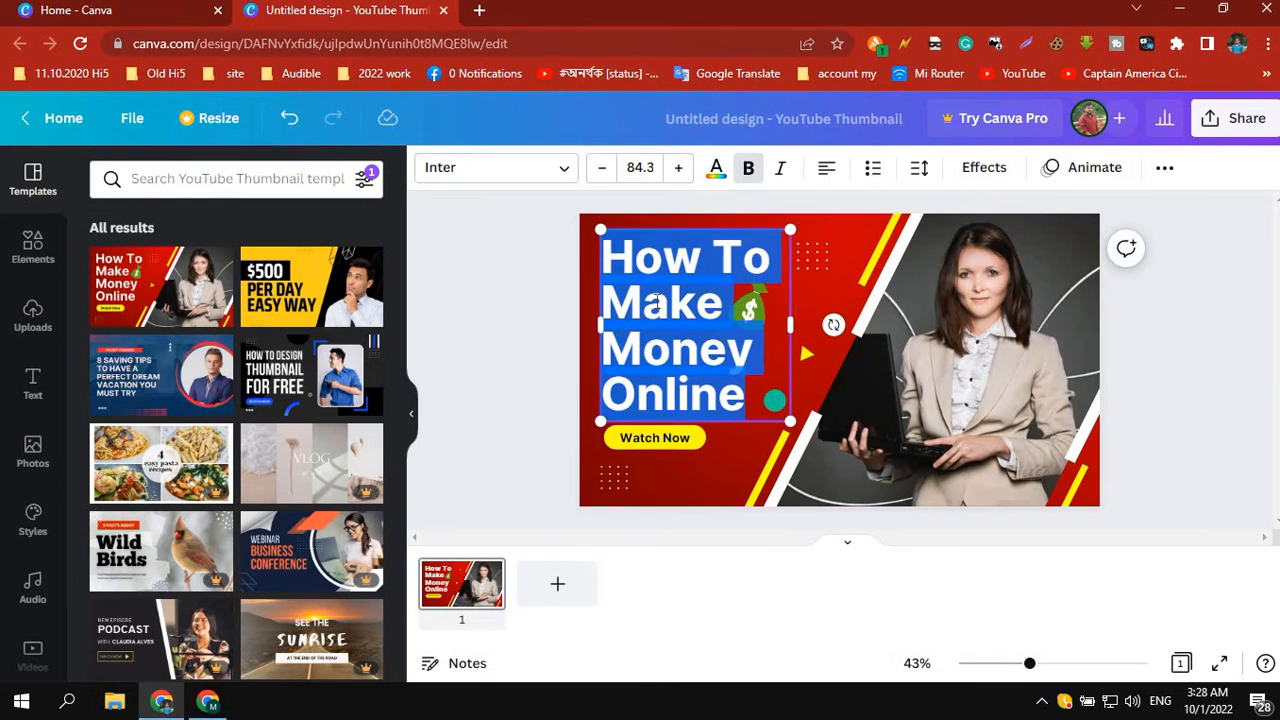
key("BackSpace")
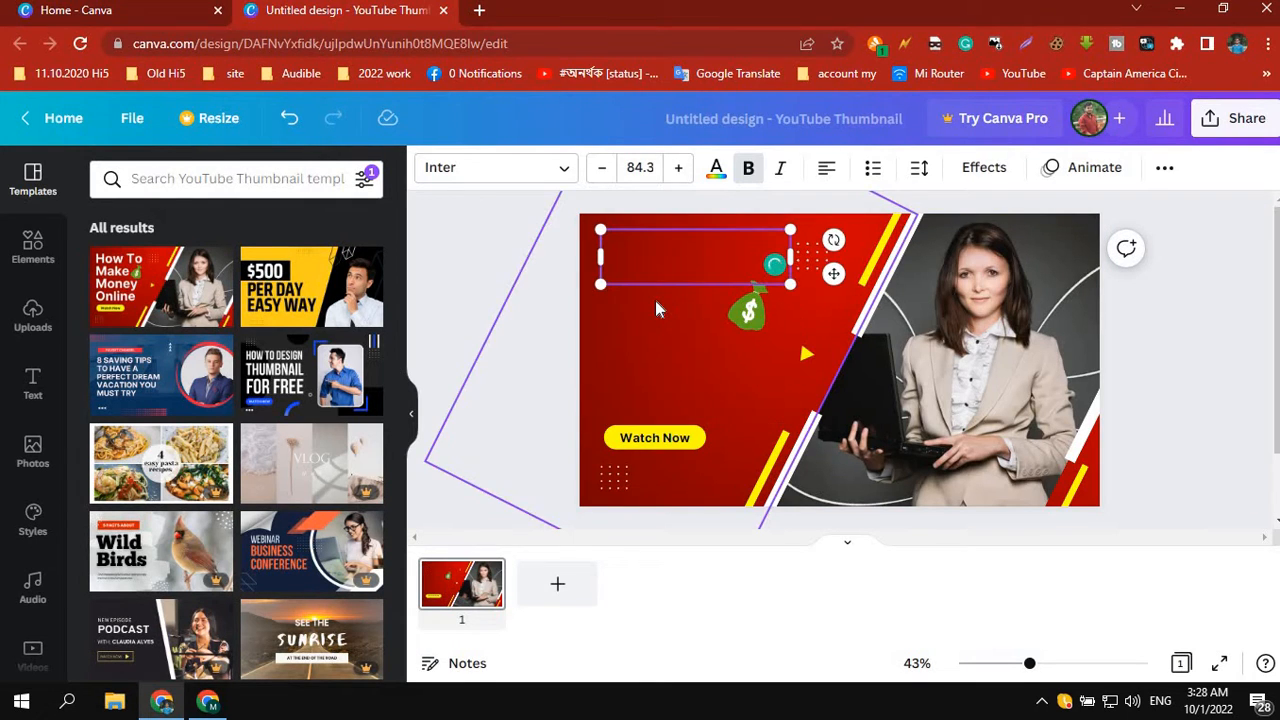
type("matr")
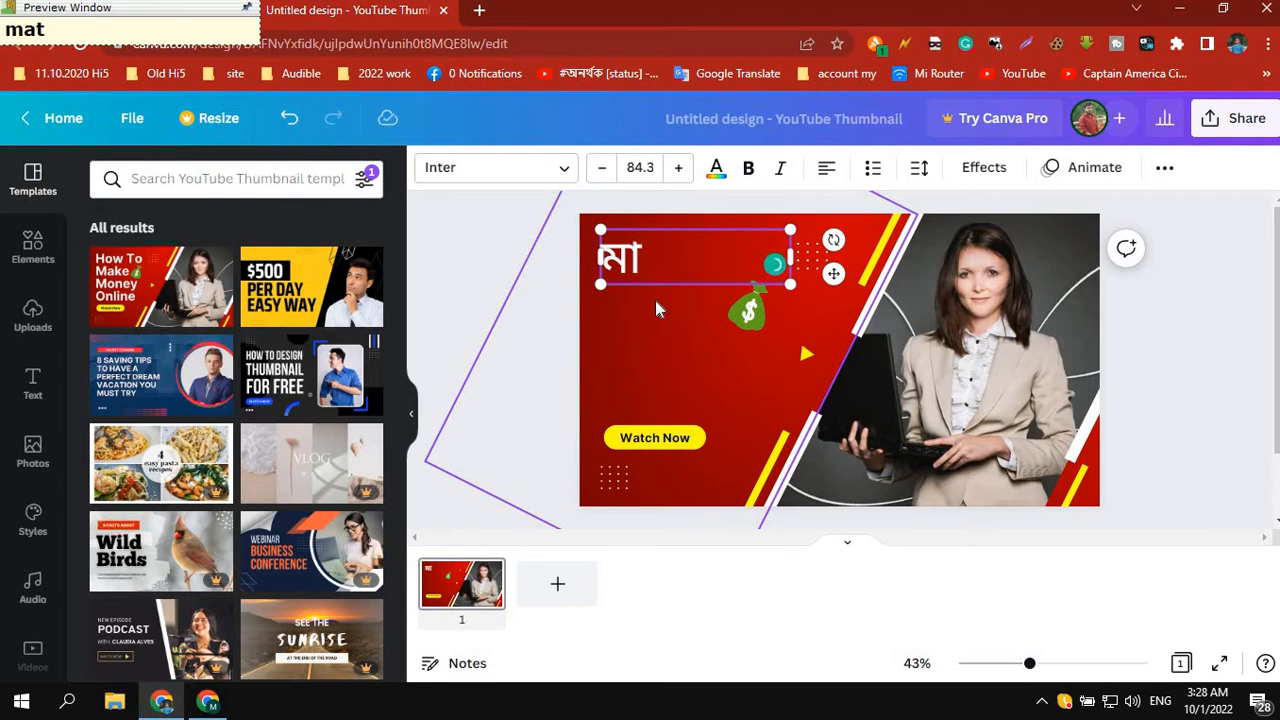
type(" d")
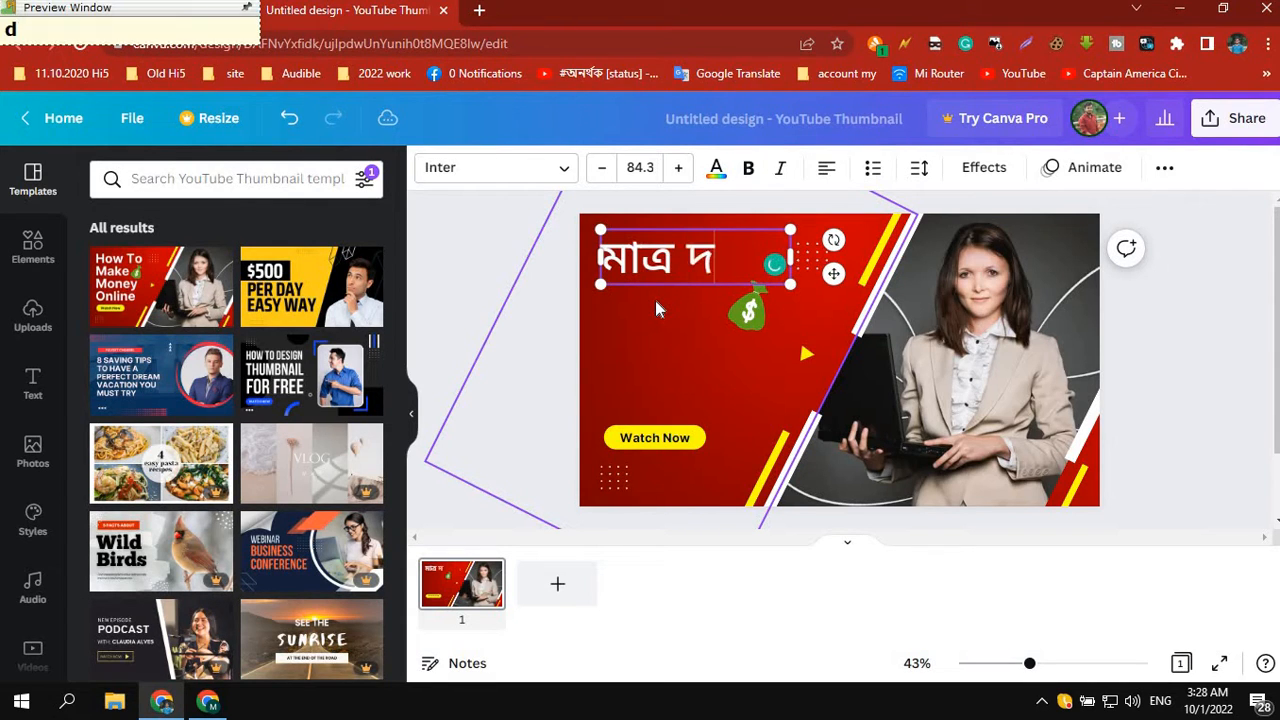
type("ui minit")
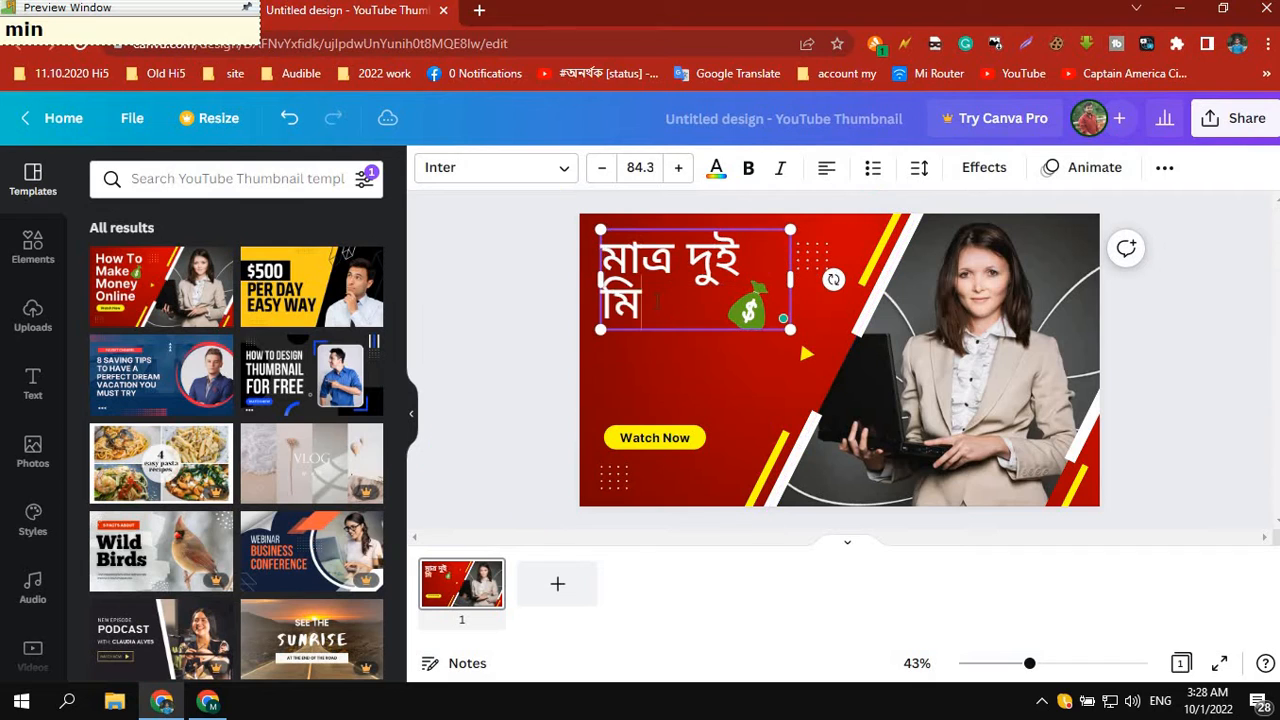
key("BackSpace")
type("Te")
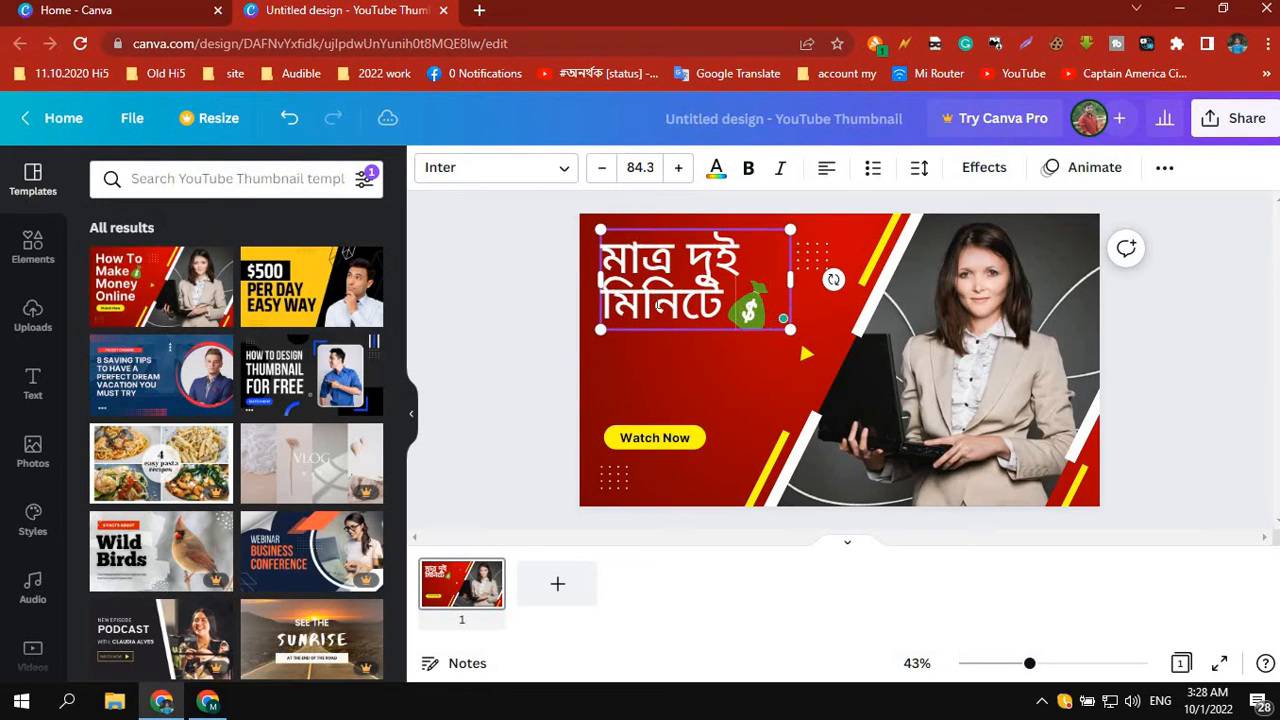
type("i")
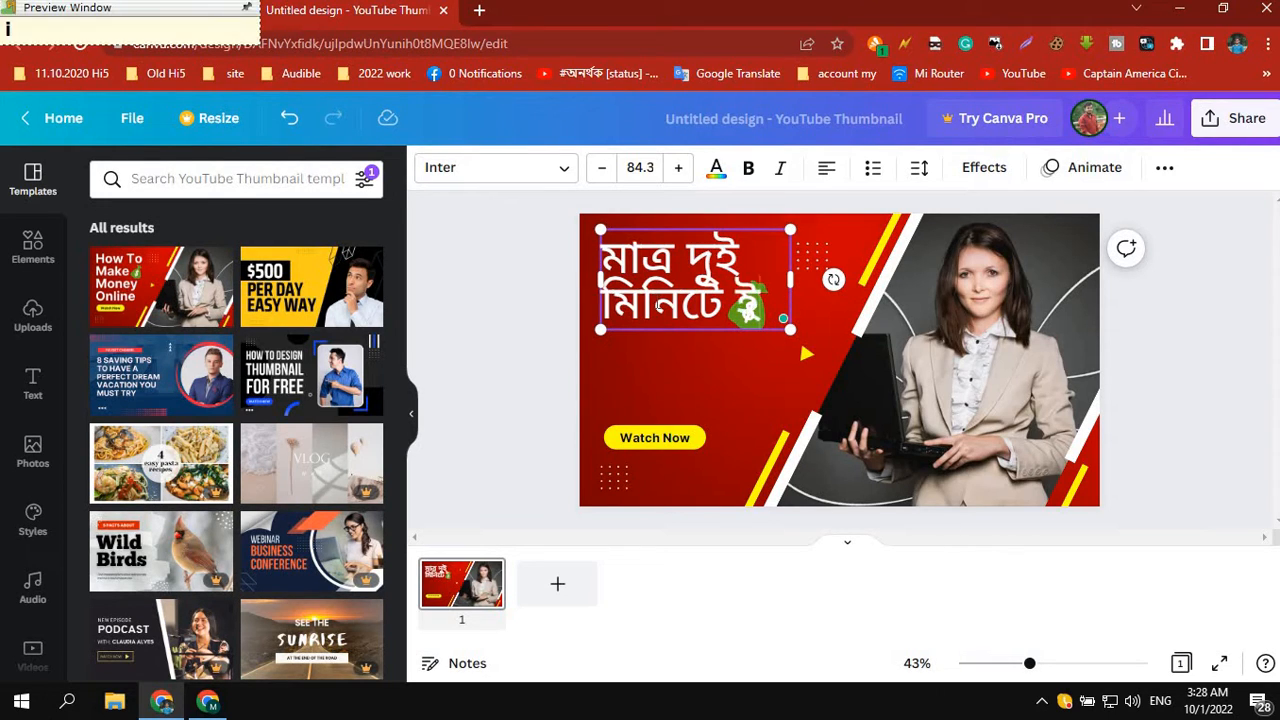
type("uTi")
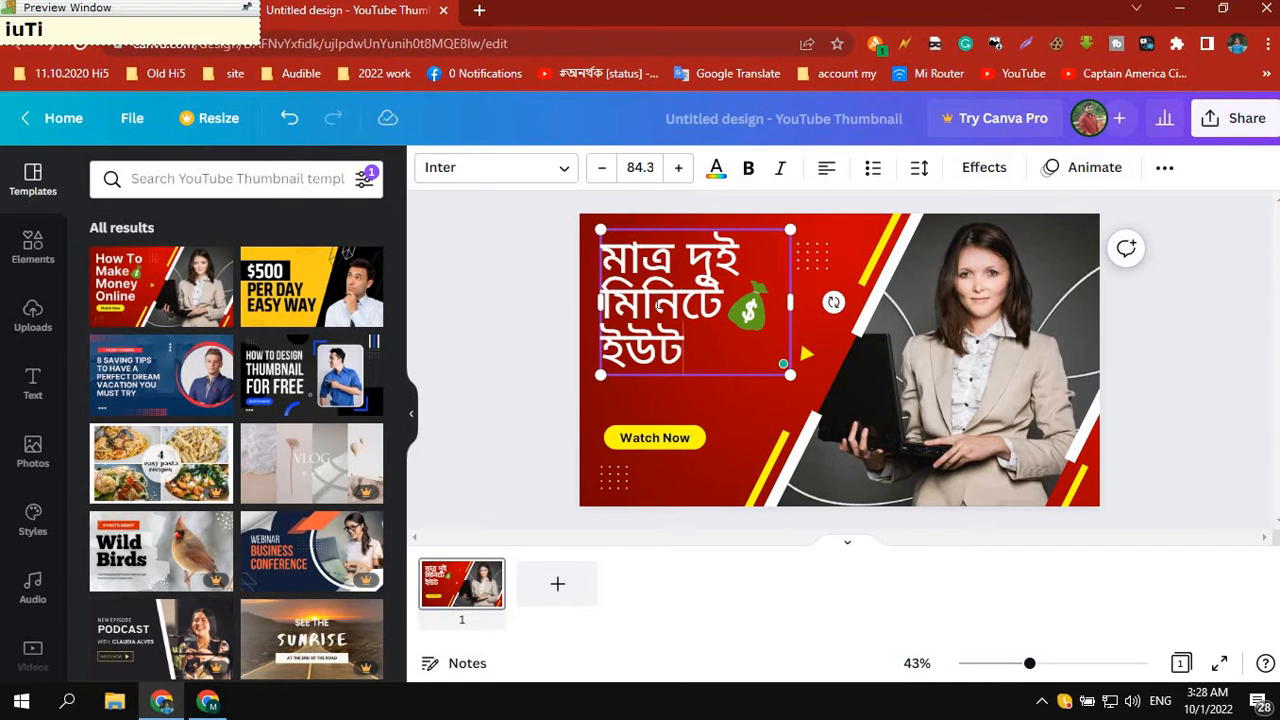
type("ub")
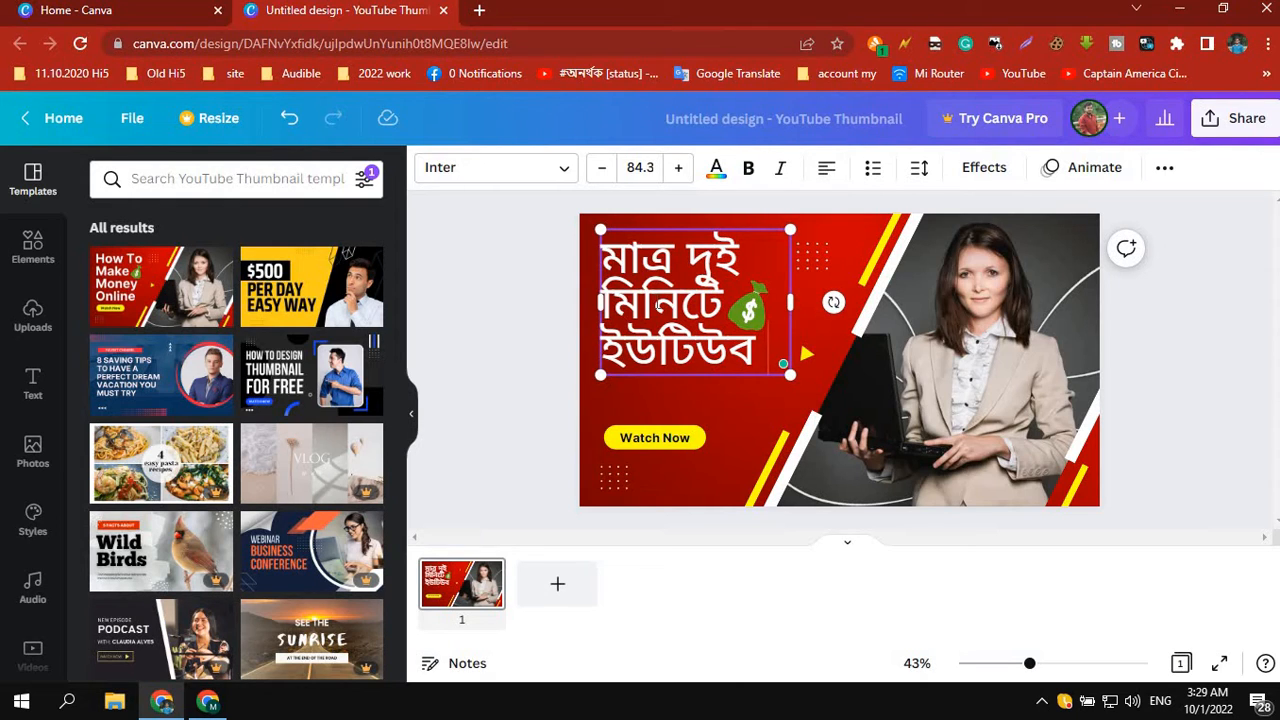
- Add the English word "Thumbnail" at the end of the Bengali headline
key("Return")
type("ট")
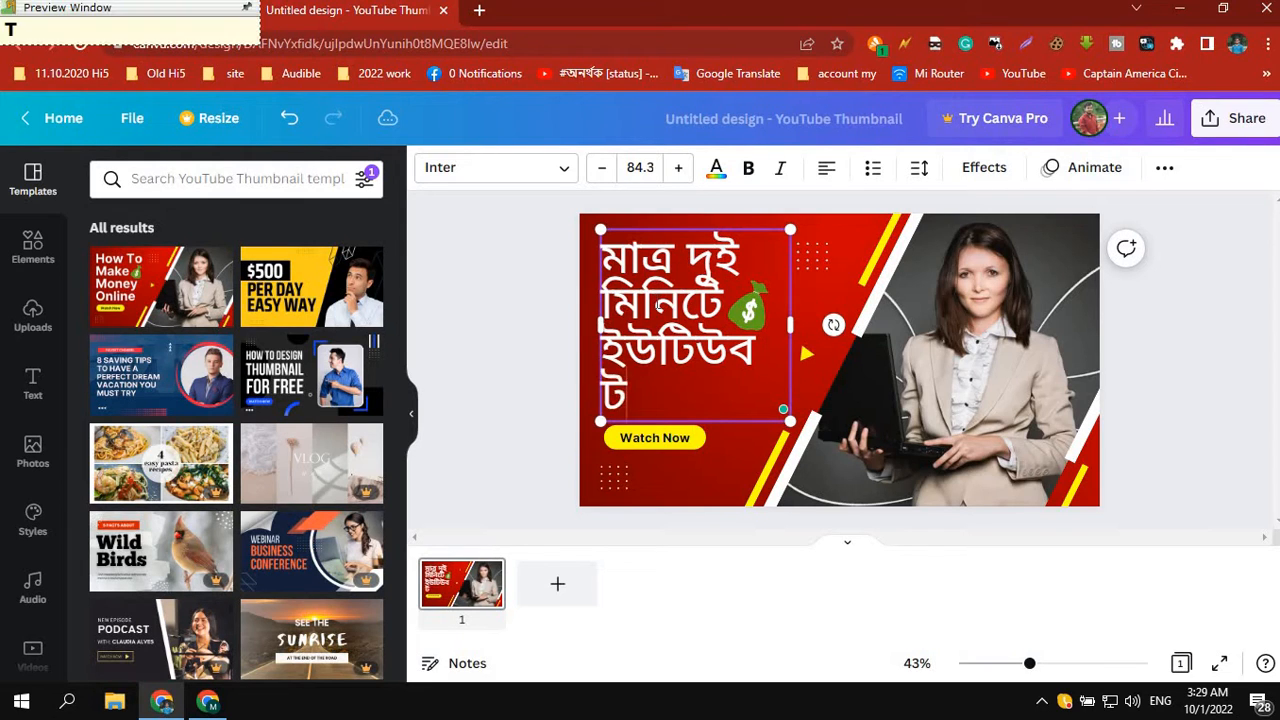
key("BackSpace")
type("Thum")
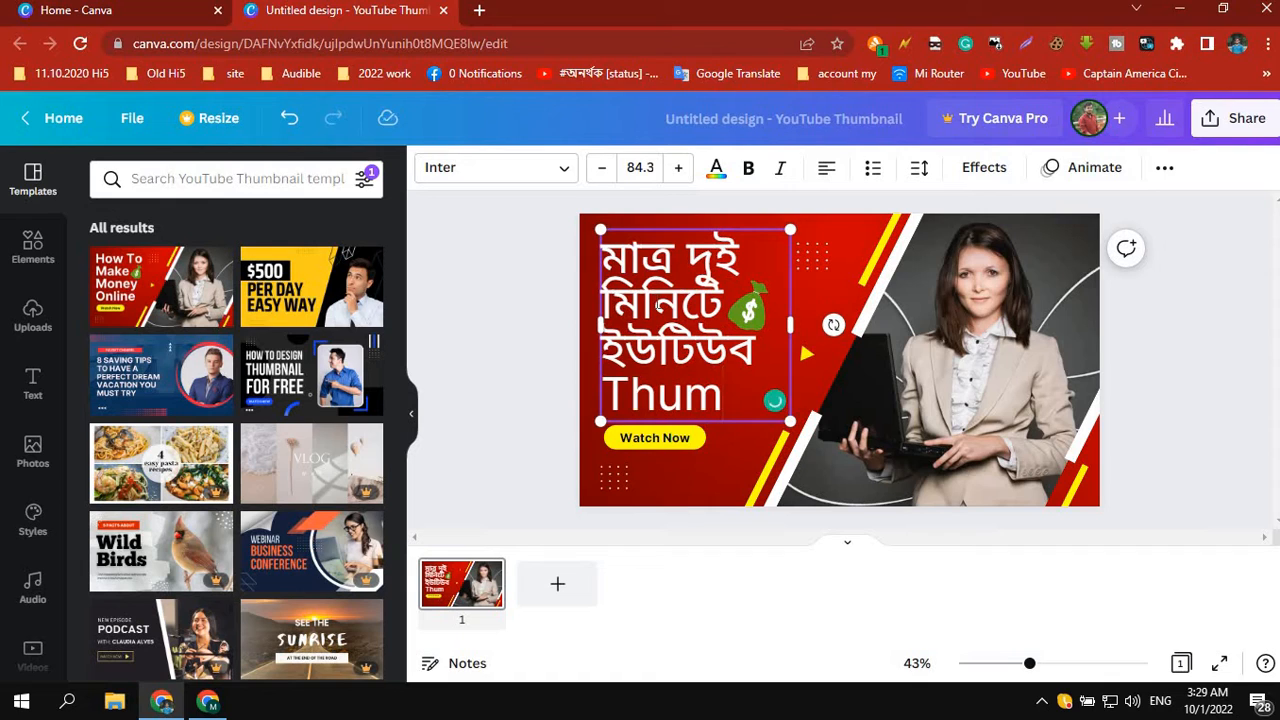
type("bna")
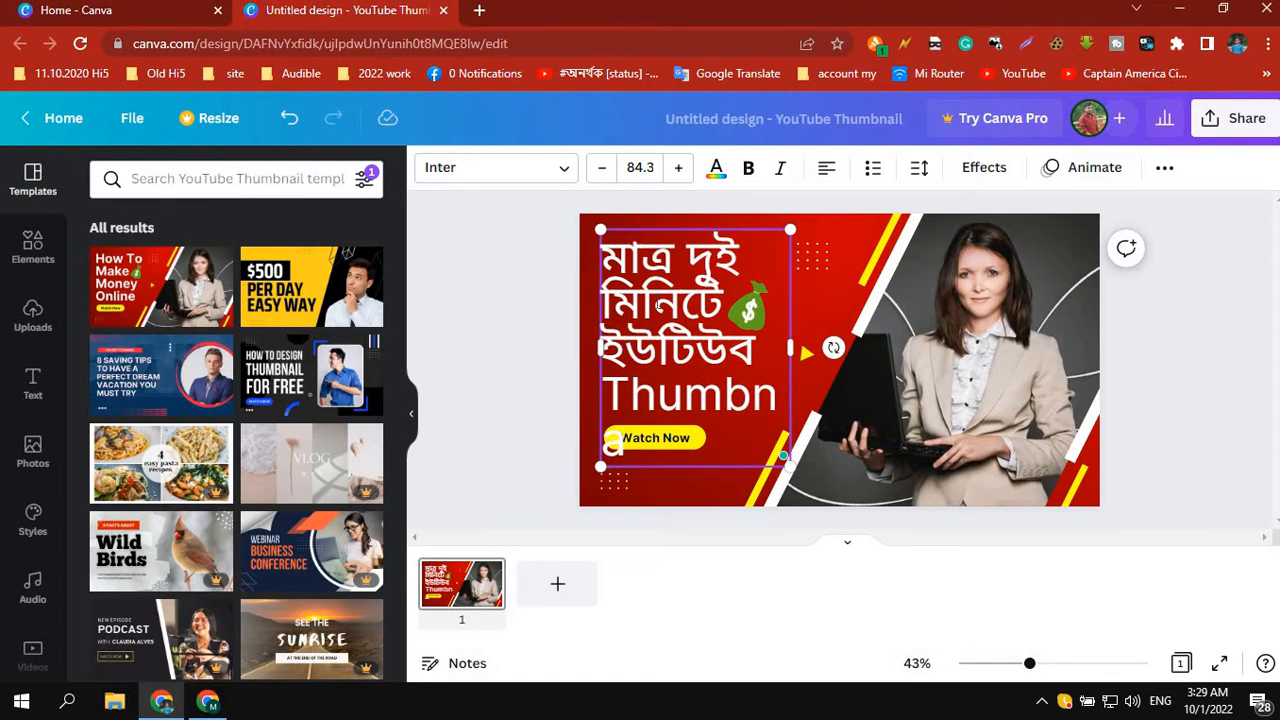
type("il")
- Set the font size of the headline text to 72
triple_click(688, 340)
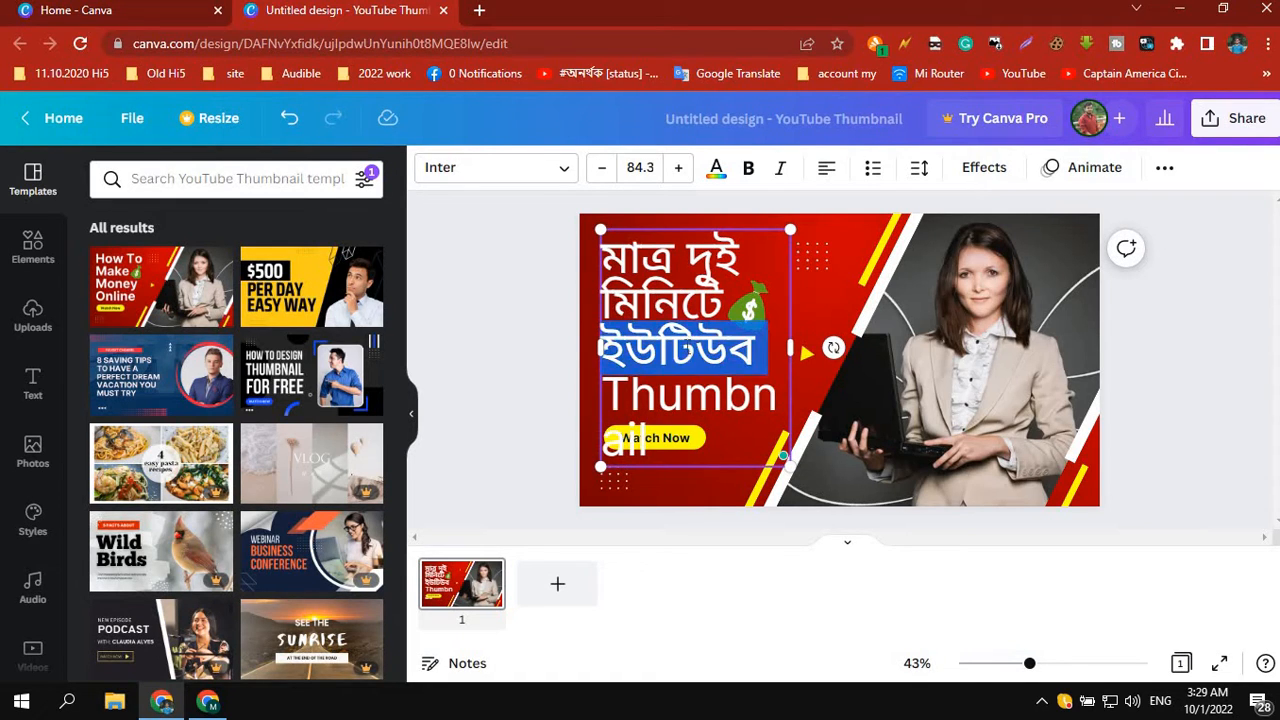
left_click_drag(601, 292, 773, 447)
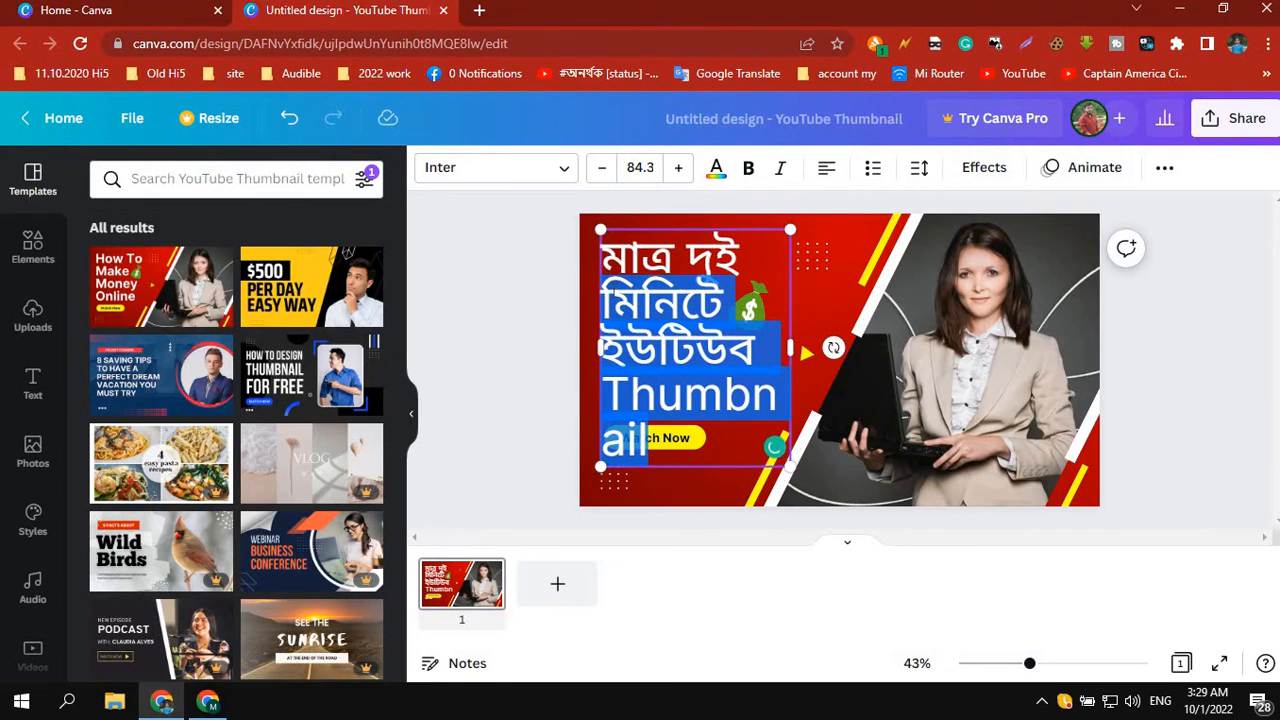
left_click(640, 167)
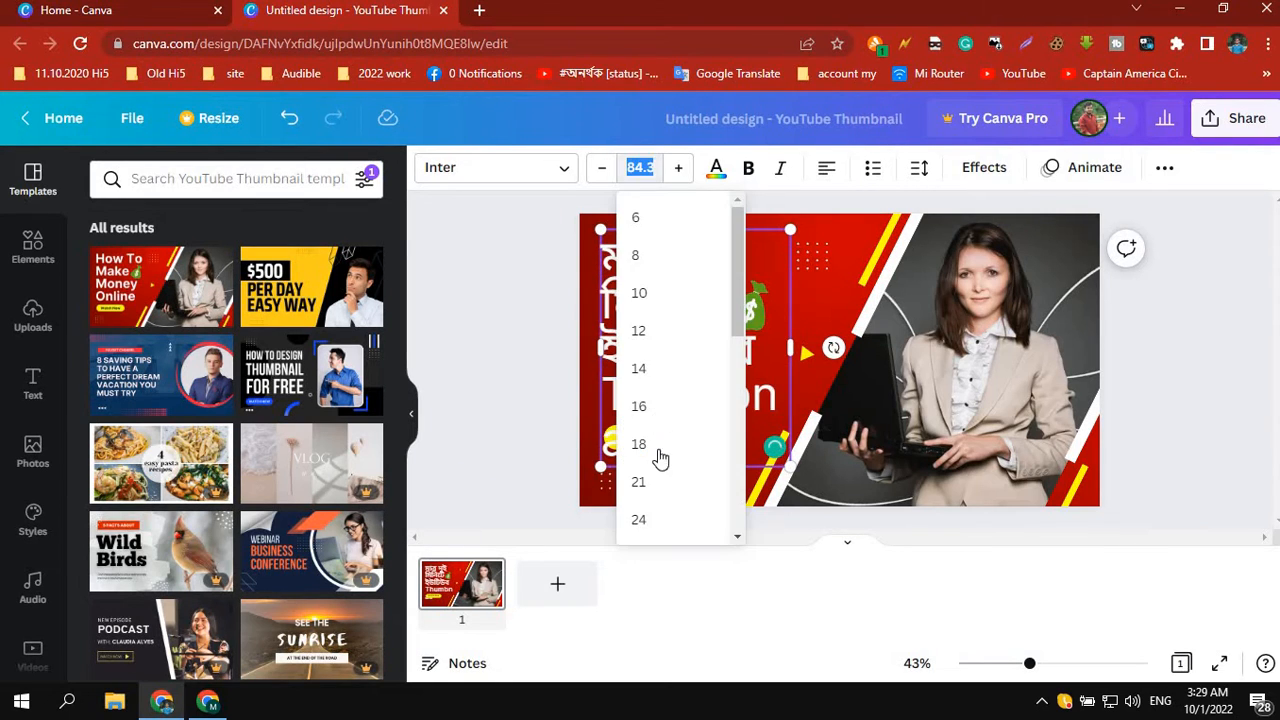
scroll(662, 468, "down", 5)
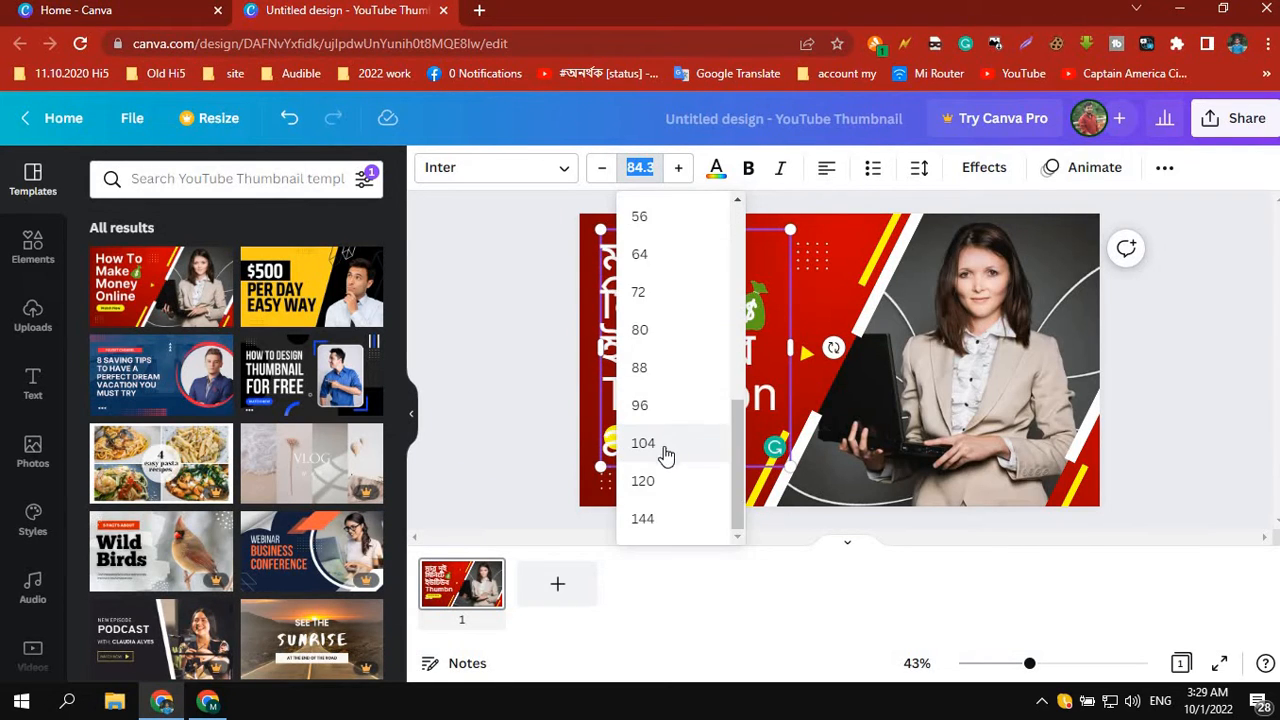
scroll(668, 395, "up", 1)
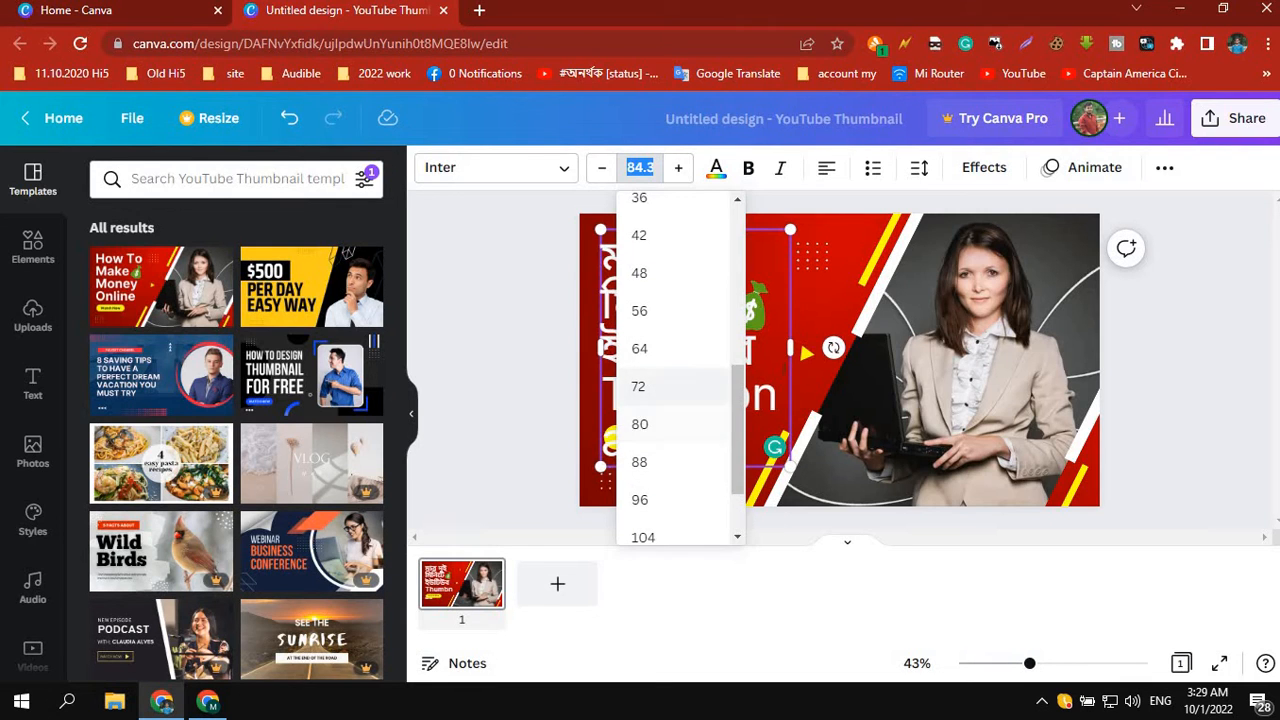
left_click(660, 385)
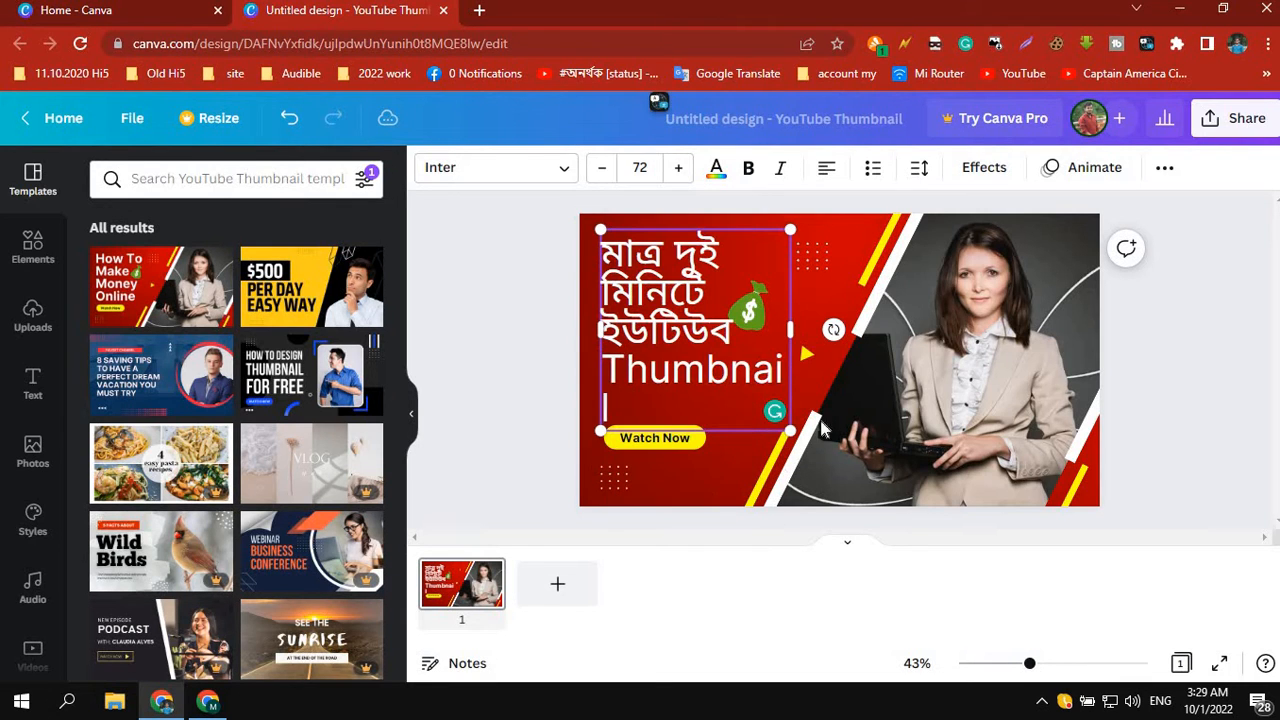
- Replace the photo of the woman with the uploaded circular portrait, scaled down in the thumbnail's lower-right corner
left_click(979, 405)
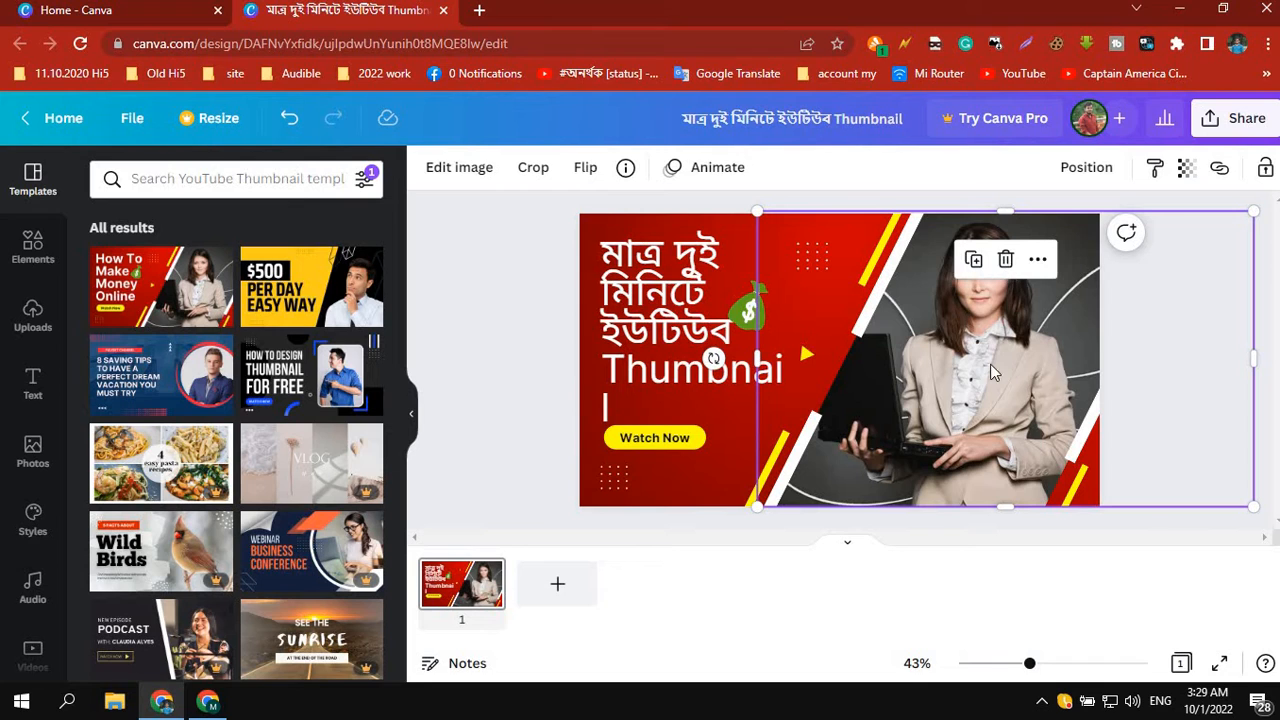
key("Delete")
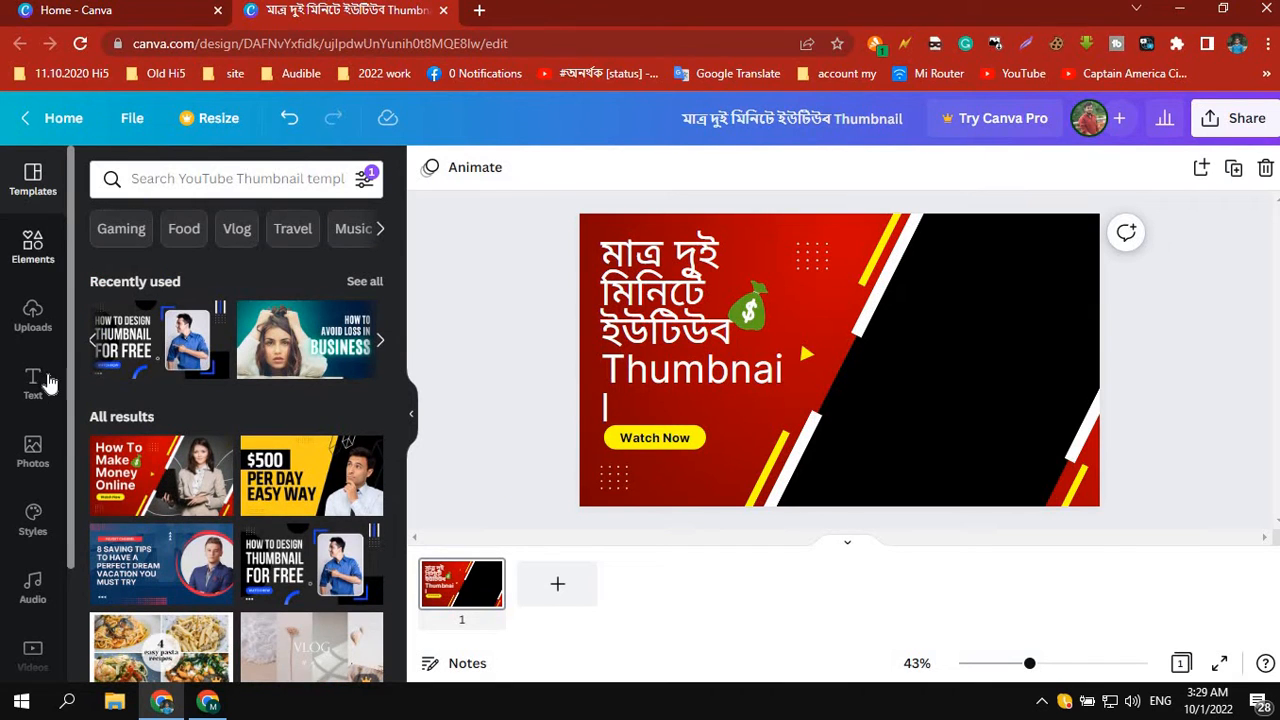
left_click(33, 315)
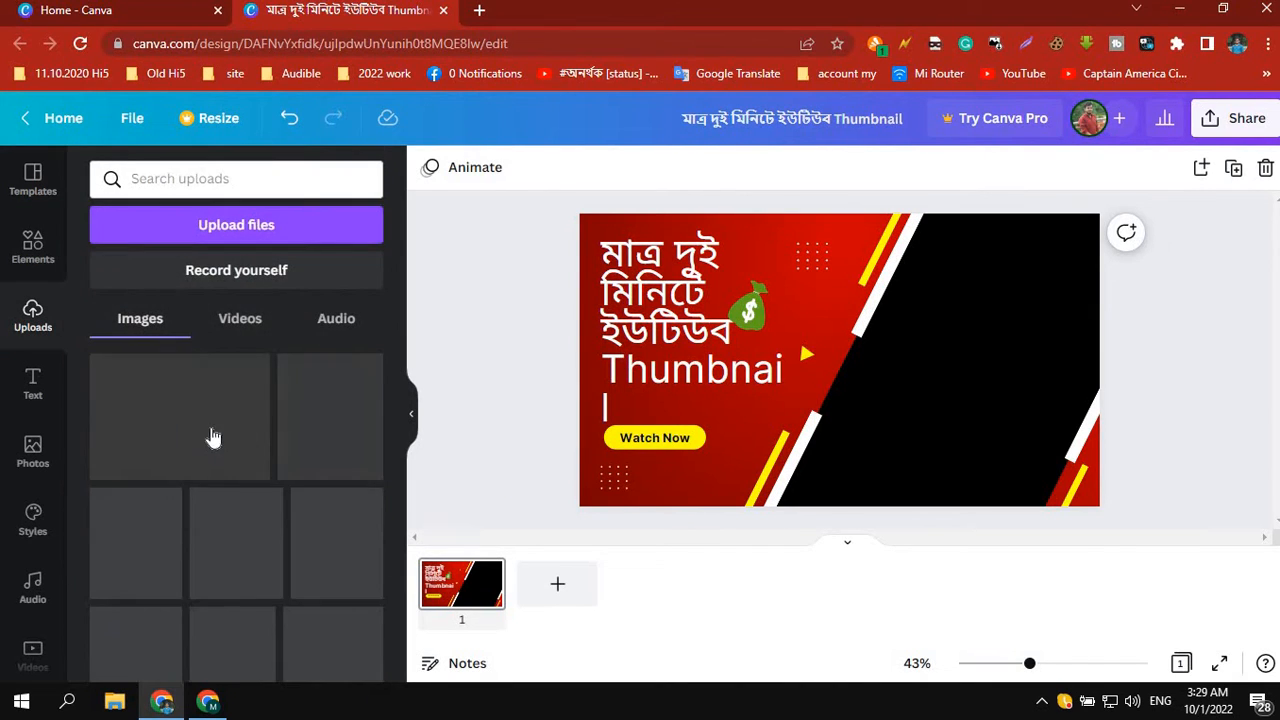
scroll(310, 530, "down", 3)
left_click(308, 532)
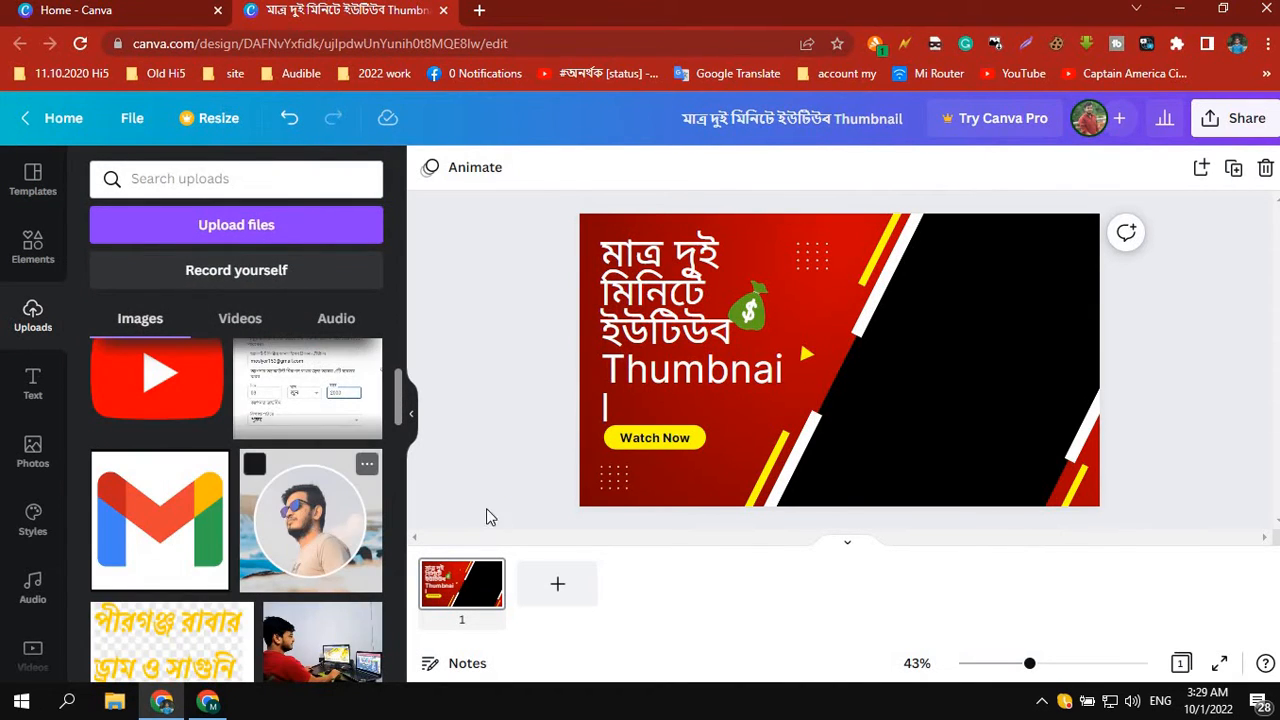
left_click_drag(900, 400, 1058, 456)
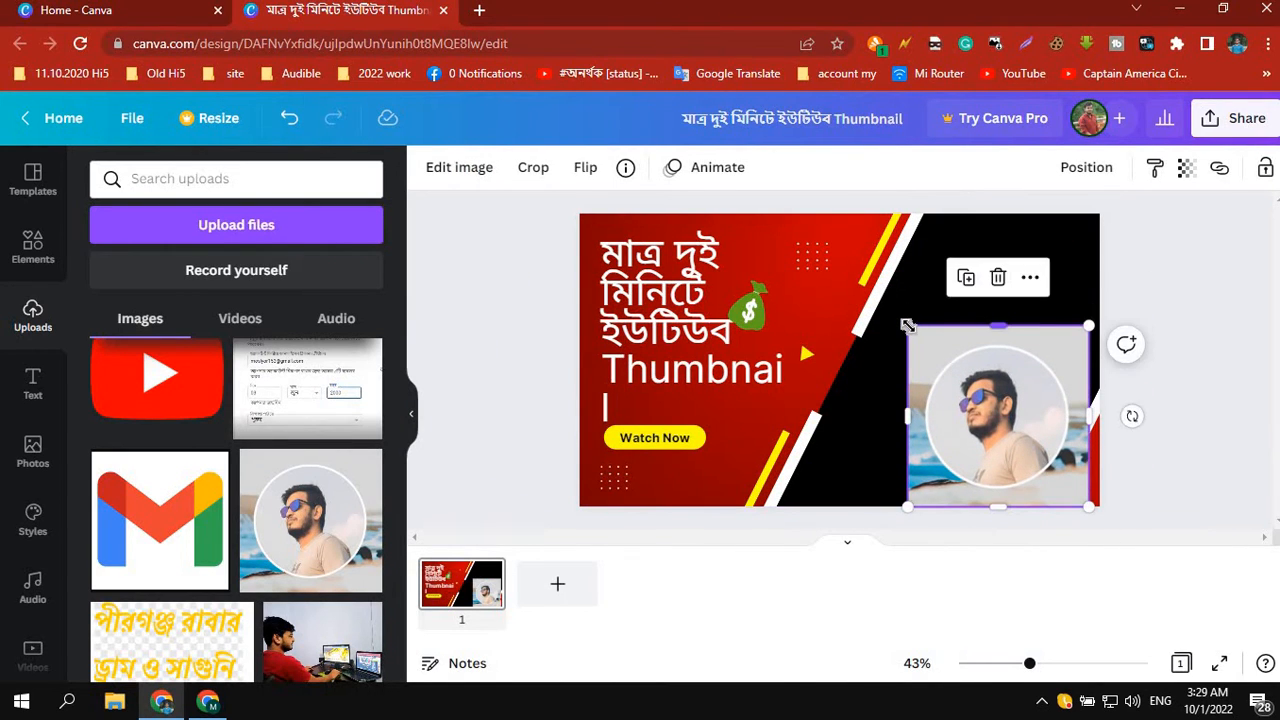
left_click_drag(910, 328, 855, 386)
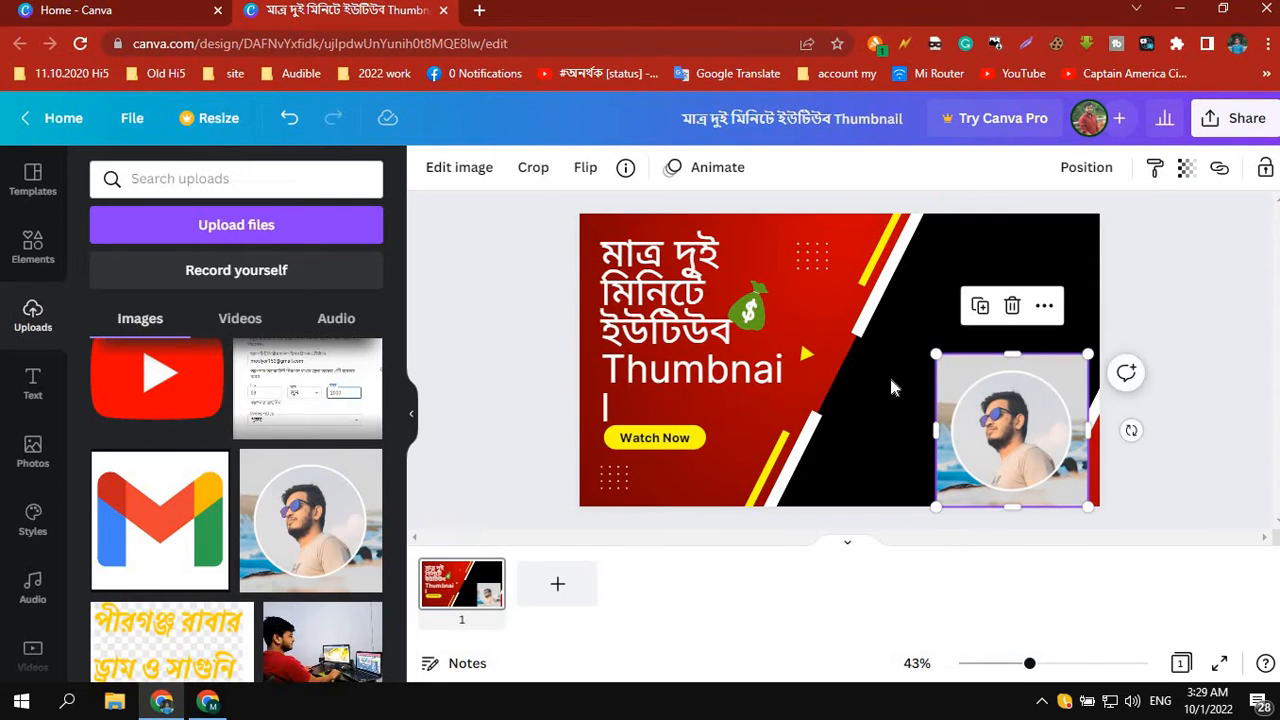
- Delete the slanted red background shape behind the headline
left_click(788, 279)
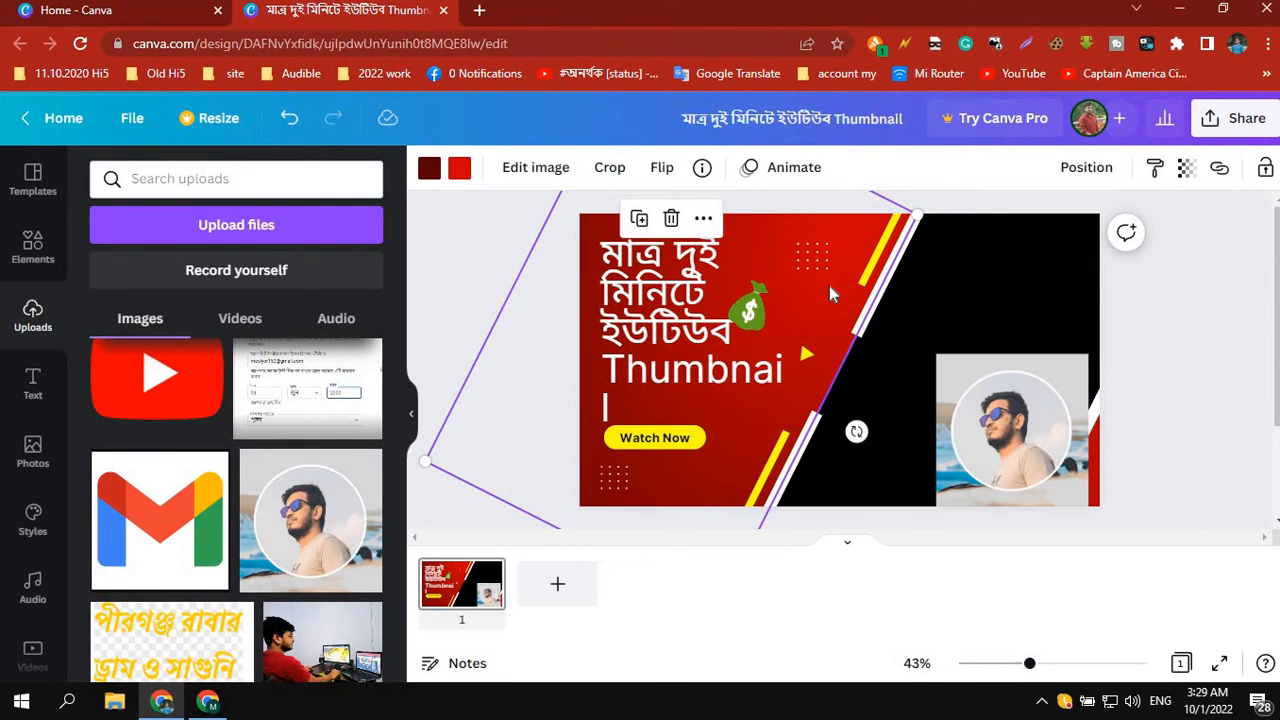
key("Delete")
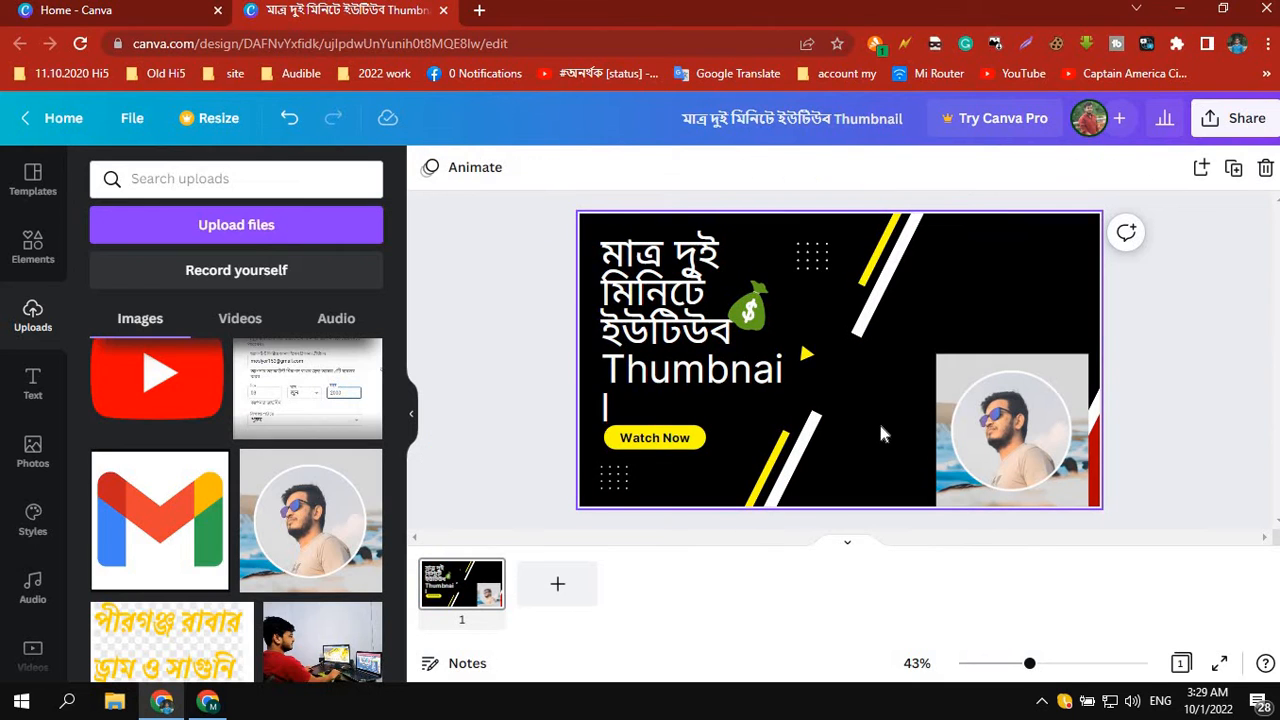
- Try to delete the white and yellow diagonal stripes and the dot grid beside the headline
left_click(796, 450)
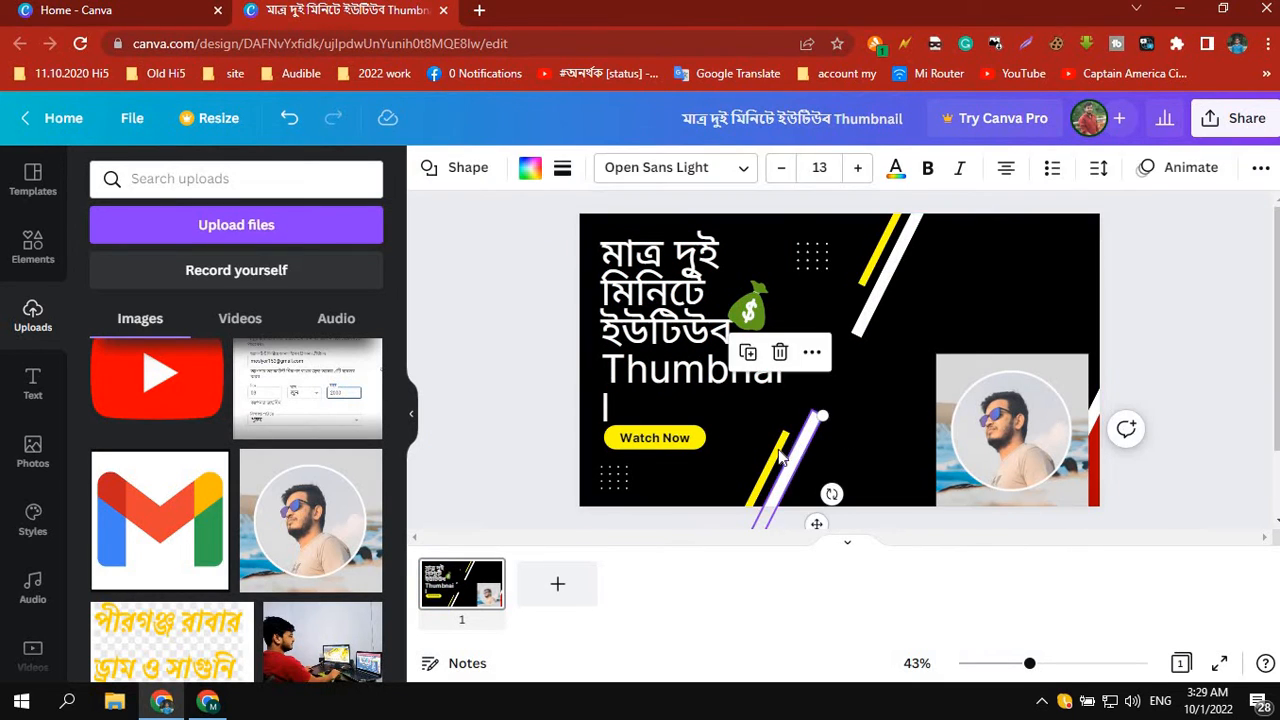
key("Delete")
left_click(778, 450)
key("Delete")
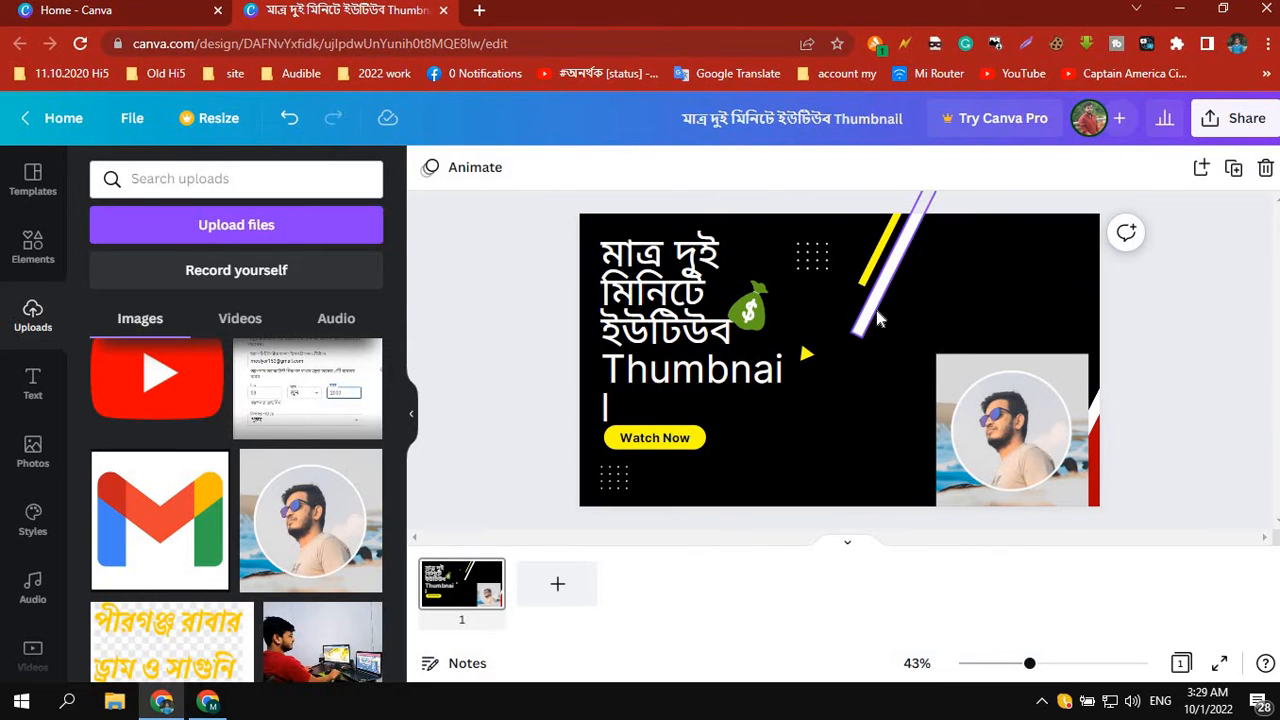
left_click(878, 318)
key("Delete")
left_click(871, 268)
key("Delete")
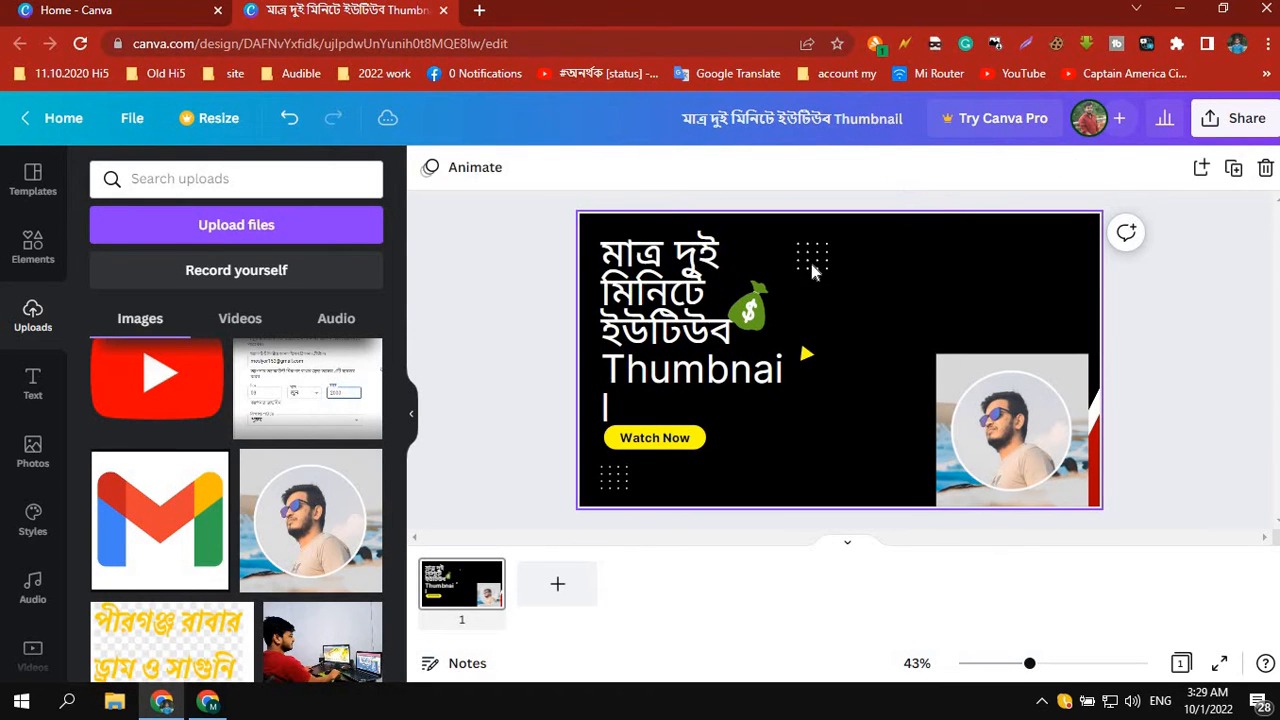
left_click(810, 258)
key("Delete")
- Undo the deletions of the dot grid and the diagonal stripes
key("ctrl+z")
key("ctrl+z")
key("ctrl+z")
key("ctrl+z")
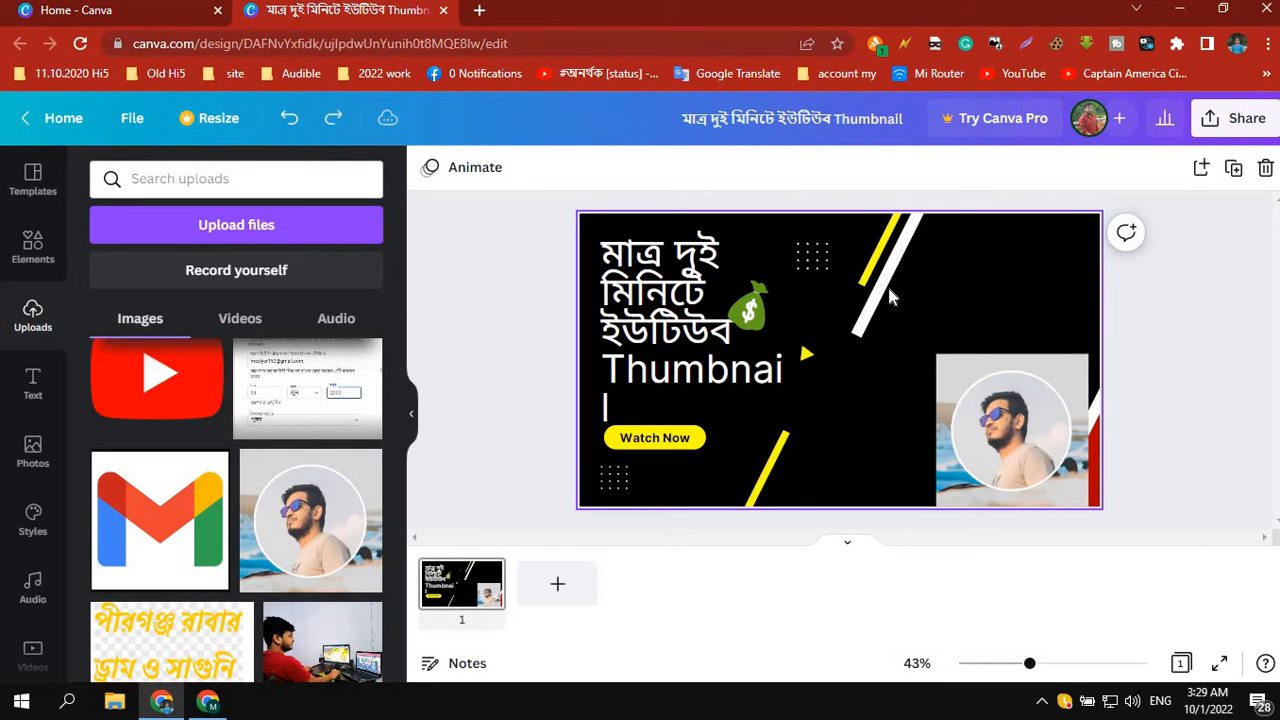
key("ctrl+z")
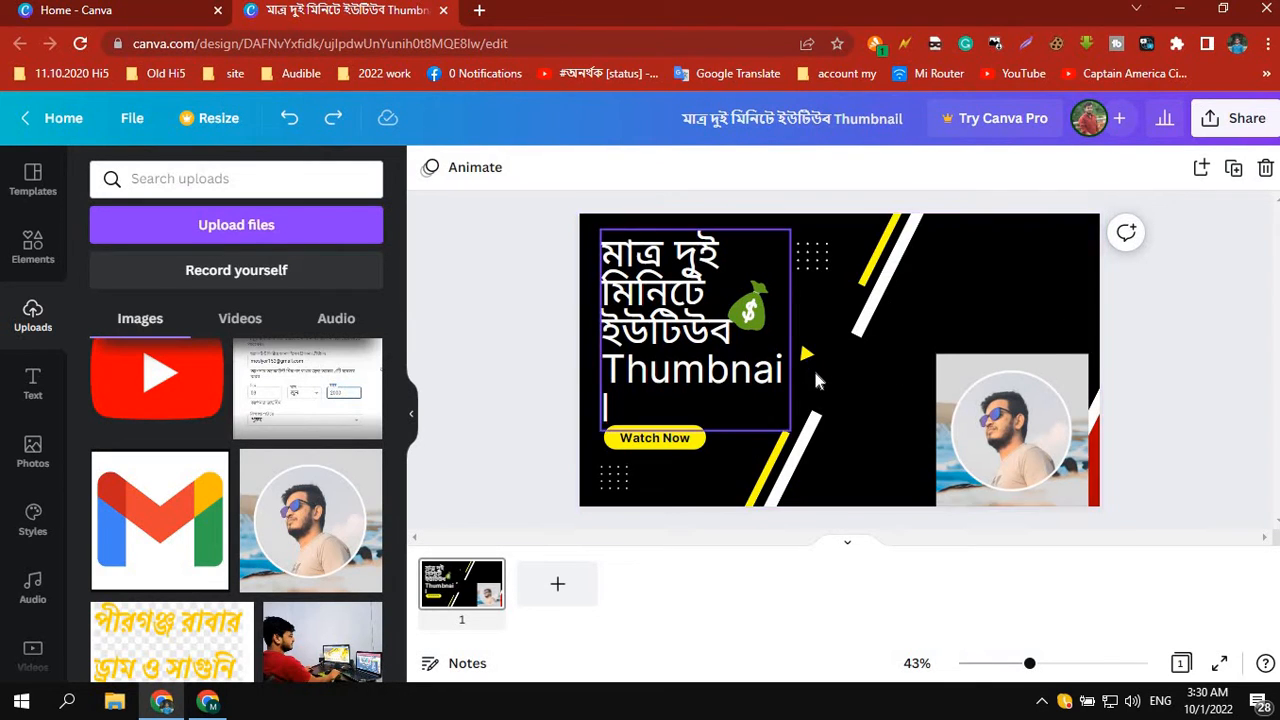
- Widen the headline text box so that the text wraps onto three lines with "Thumbnail" unbroken
left_click(677, 345)
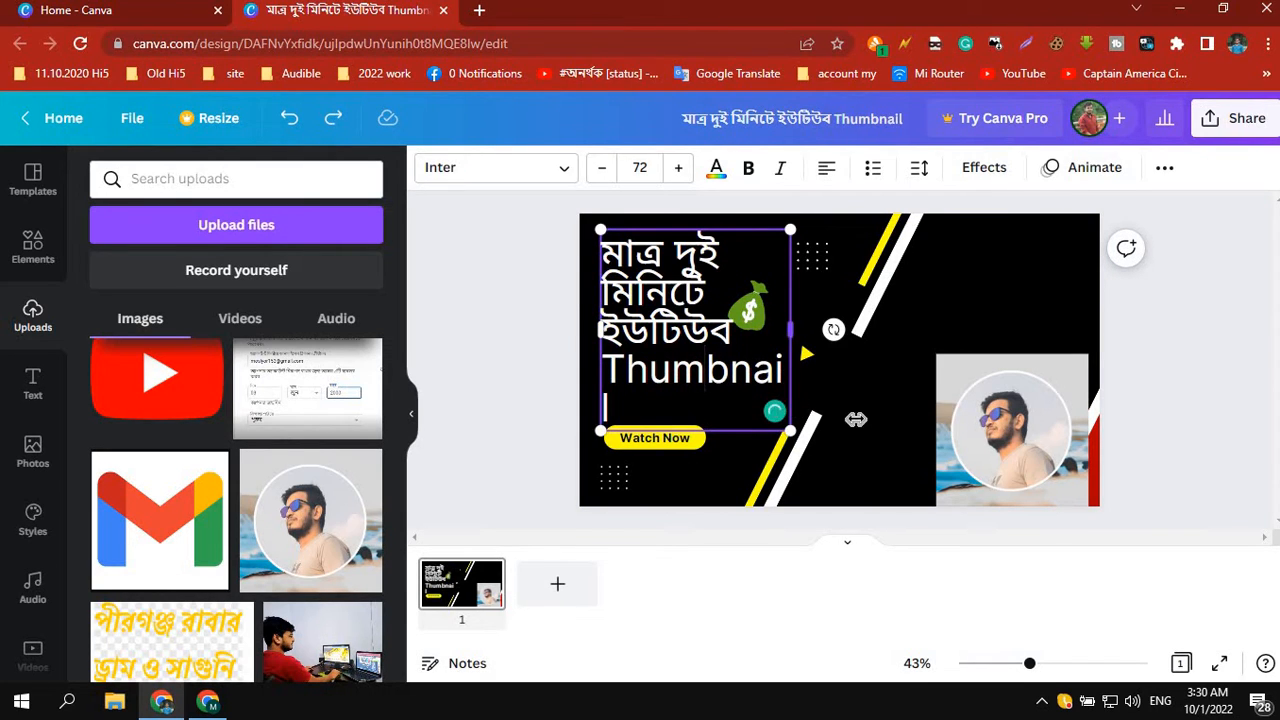
left_click_drag(856, 419, 850, 415)
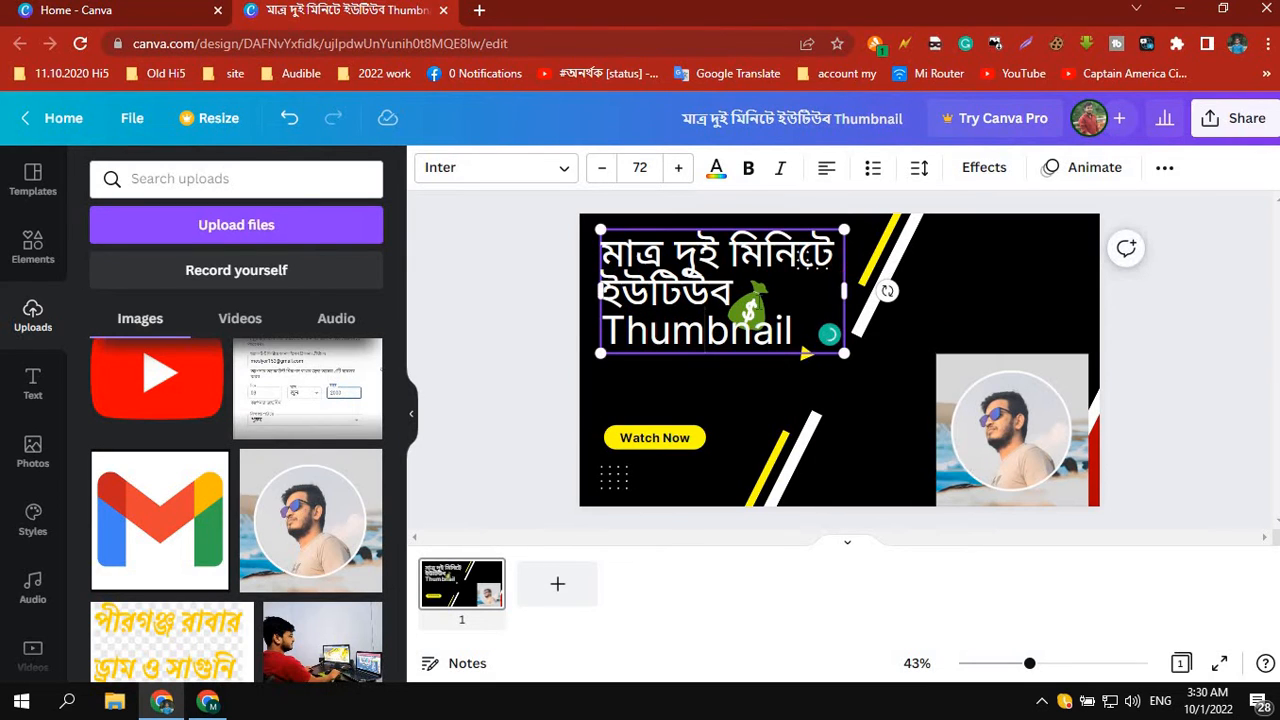
left_click(795, 375)
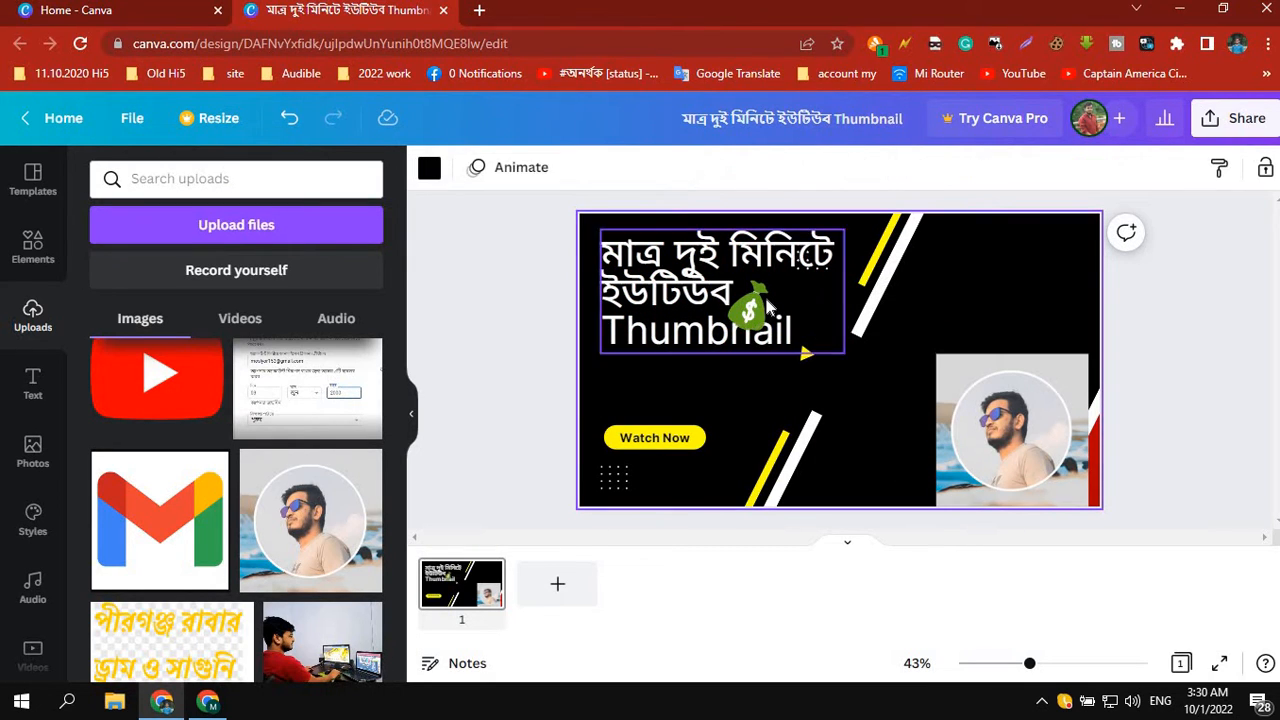
- Delete the green money bag graphic over the headline and shift the headline slightly down and to the left
left_click(767, 306)
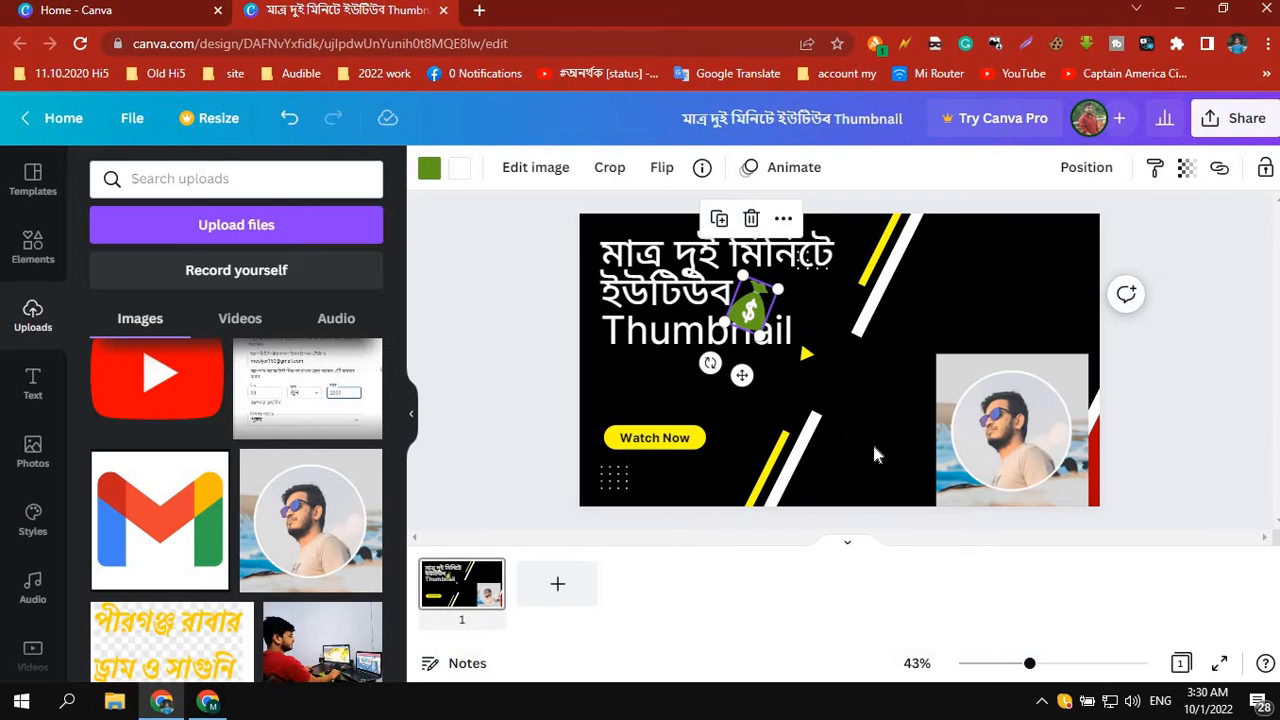
key("Delete")
left_click(709, 277)
mouse_move(709, 277)
left_mouse_down()
mouse_move(713, 302)
mouse_move(697, 288)
left_mouse_up()
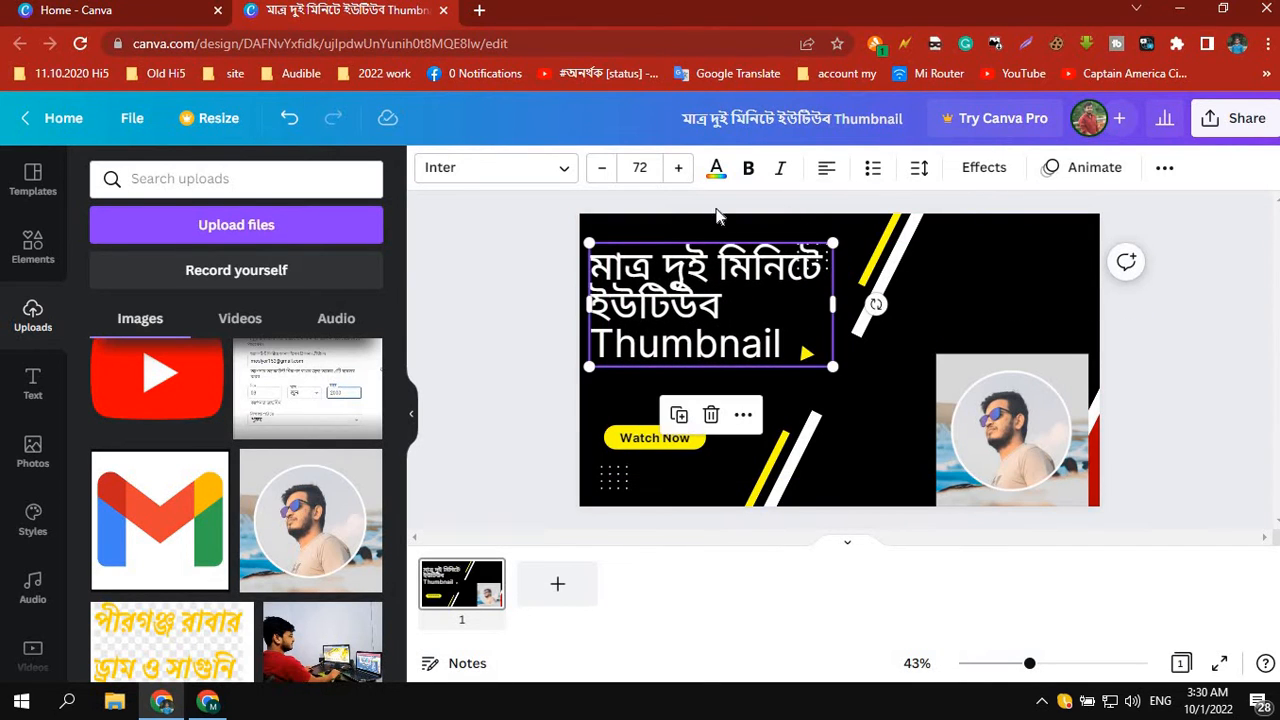
- Delete the black page background behind the thumbnail's elements
left_click(1040, 305)
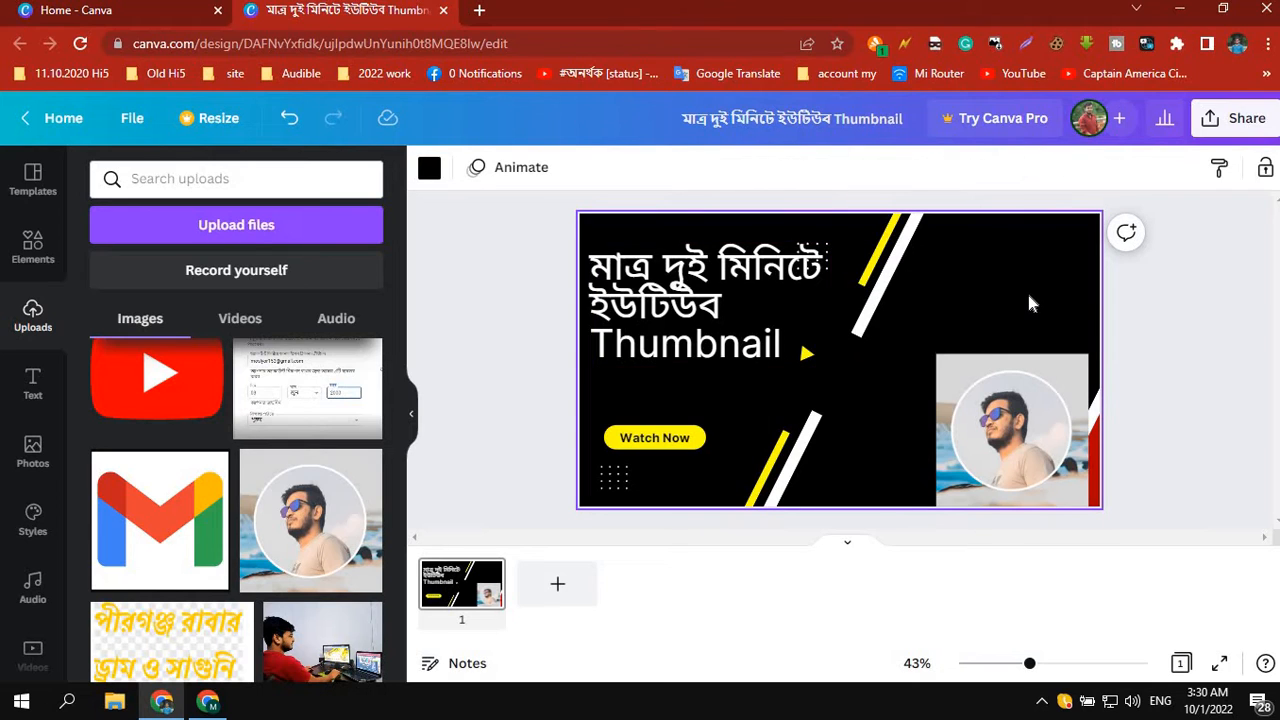
key("Delete")
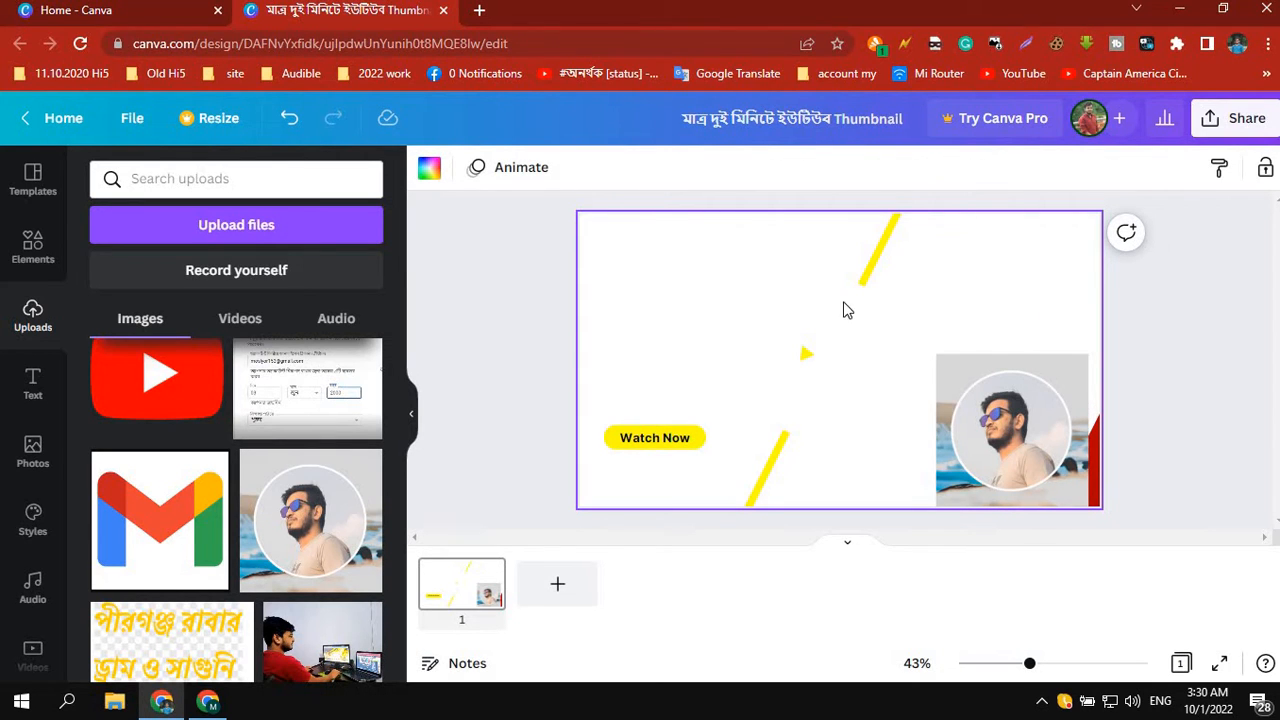
- Make the headline text bold and colour it black with the document colour
left_click(720, 298)
left_click(720, 298)
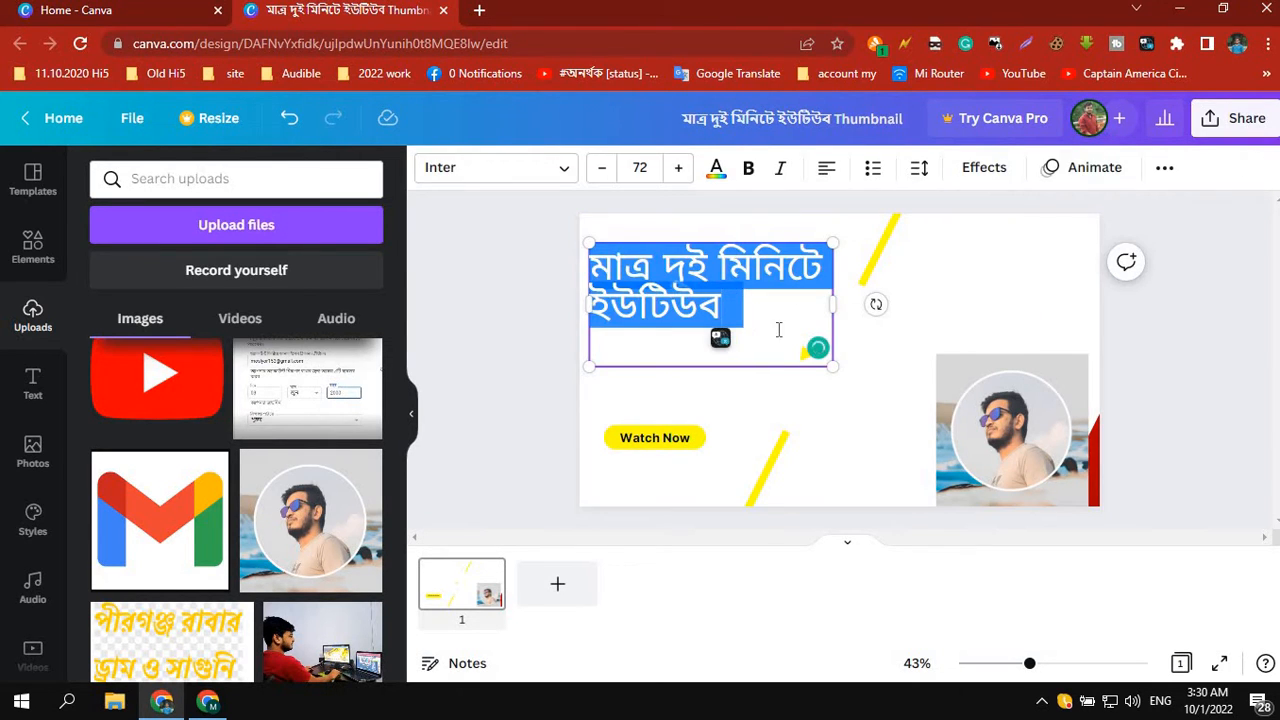
left_click(779, 346)
key("ctrl+a")
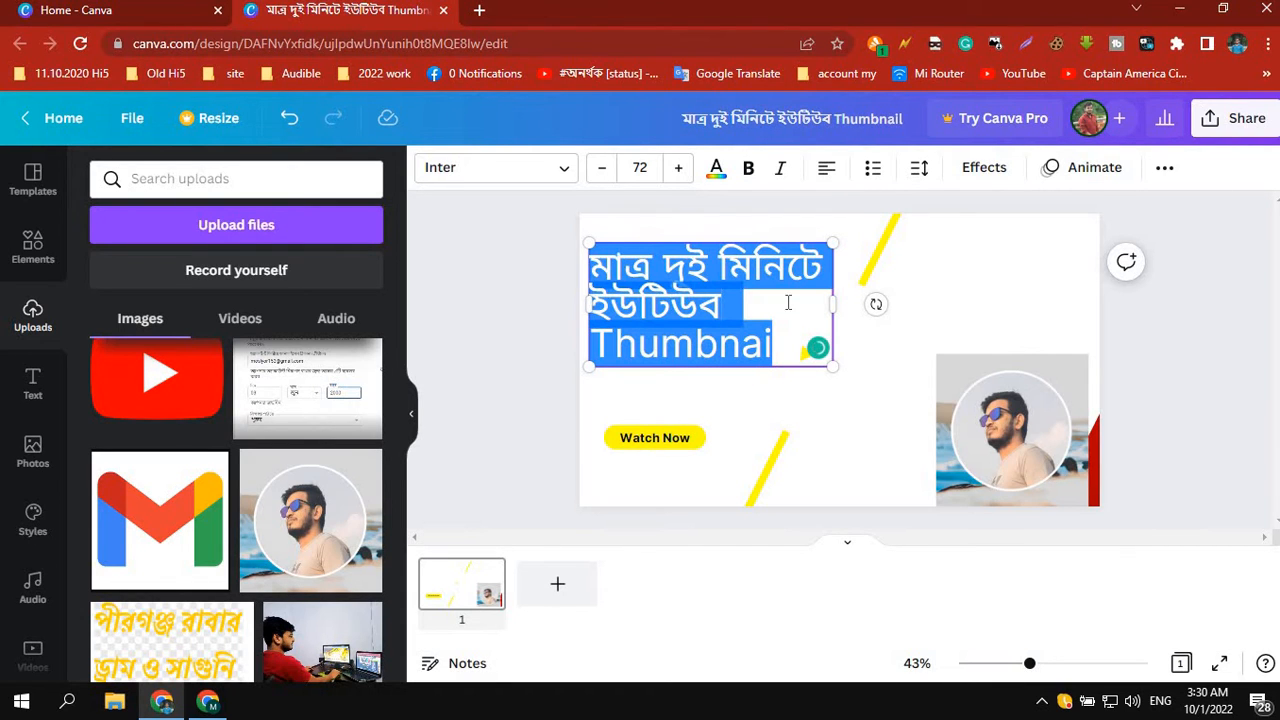
left_click(748, 169)
left_click(716, 169)
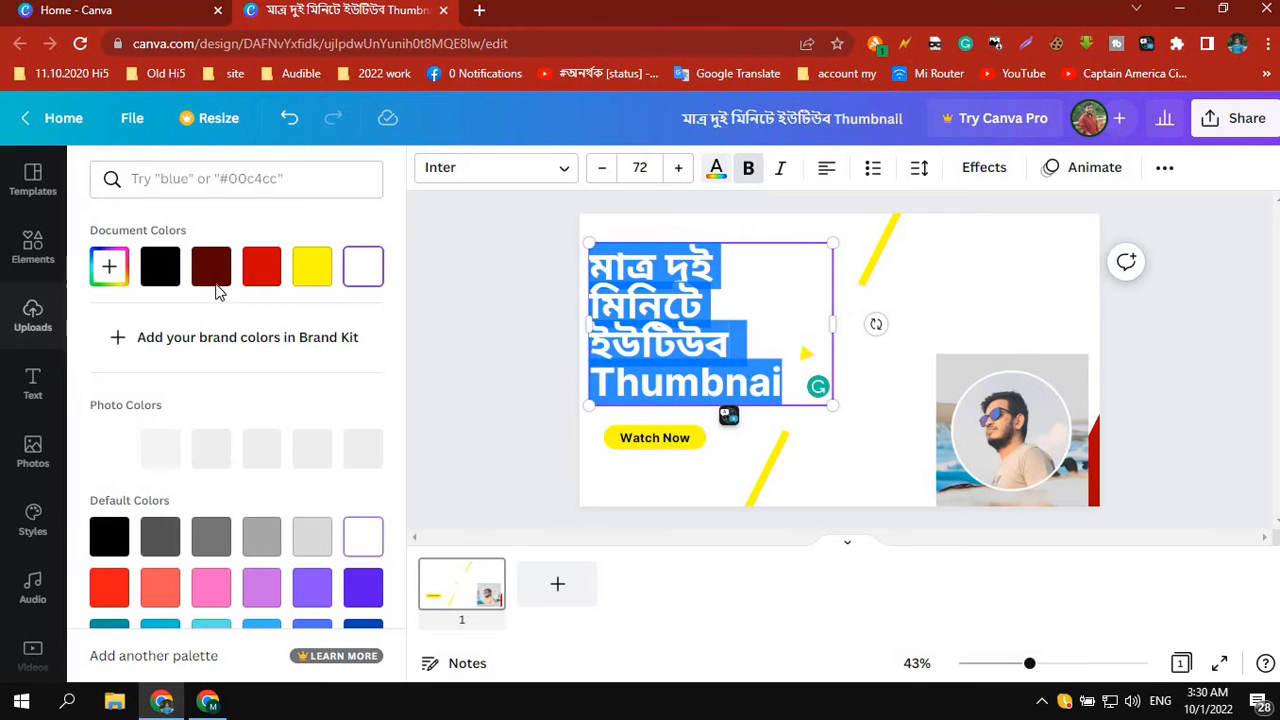
left_click(161, 266)
key("Escape")
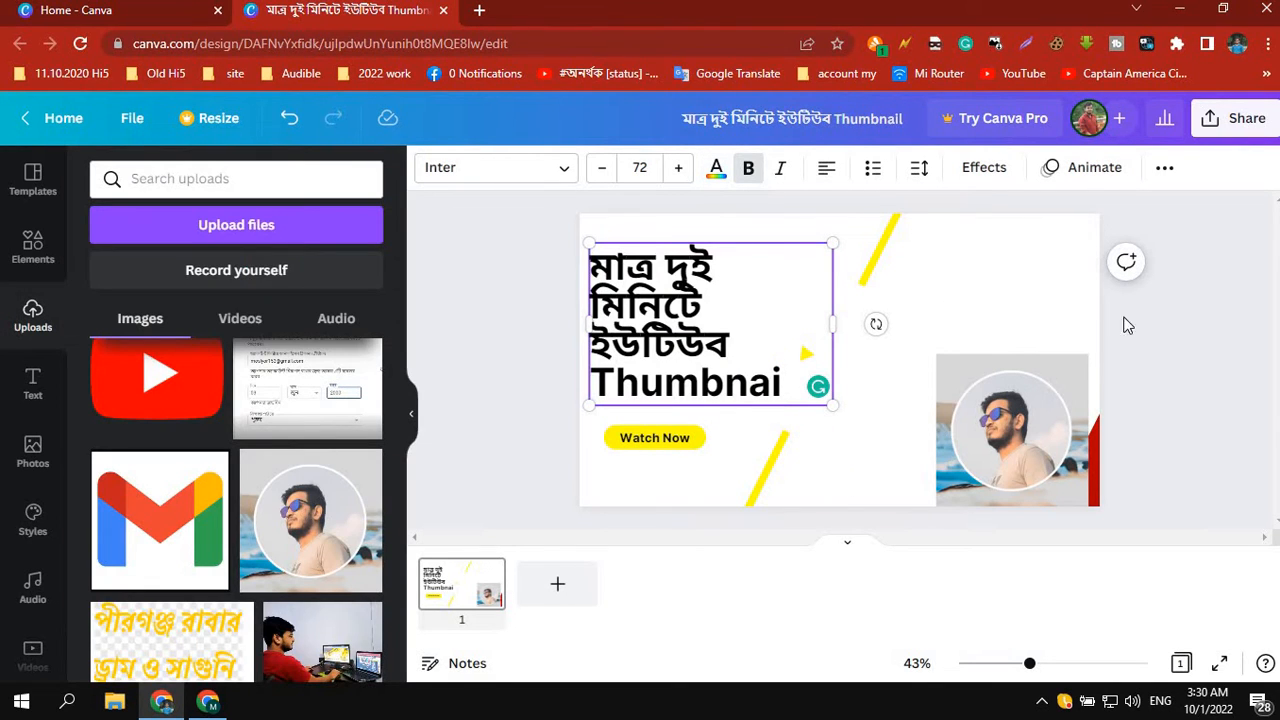
left_click(1168, 358)
- Widen the headline text box so it wraps onto three lines, and enlarge it to font size 79.4 near the page's upper-left corner
left_click_drag(813, 368, 1008, 306)
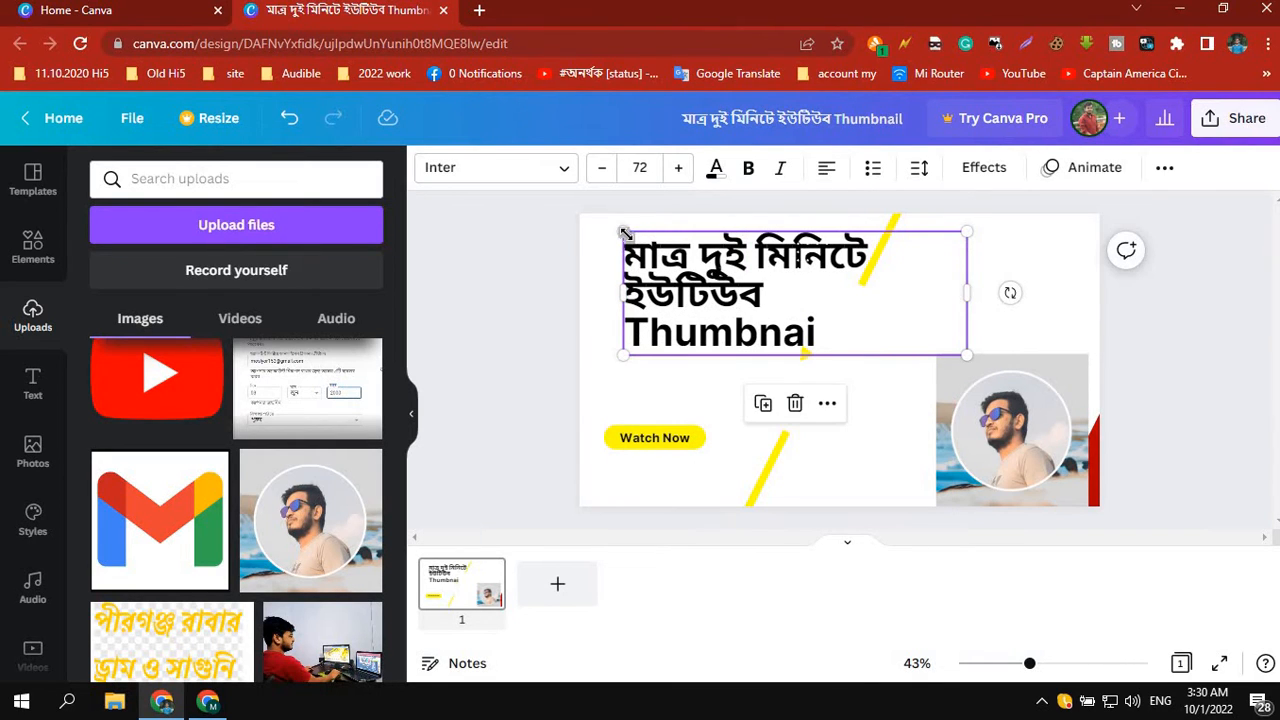
left_click_drag(587, 234, 586, 217)
left_click_drag(846, 306, 868, 336)
- Colour the headline word "Thumbnail" black, including its final letter
double_click(846, 336)
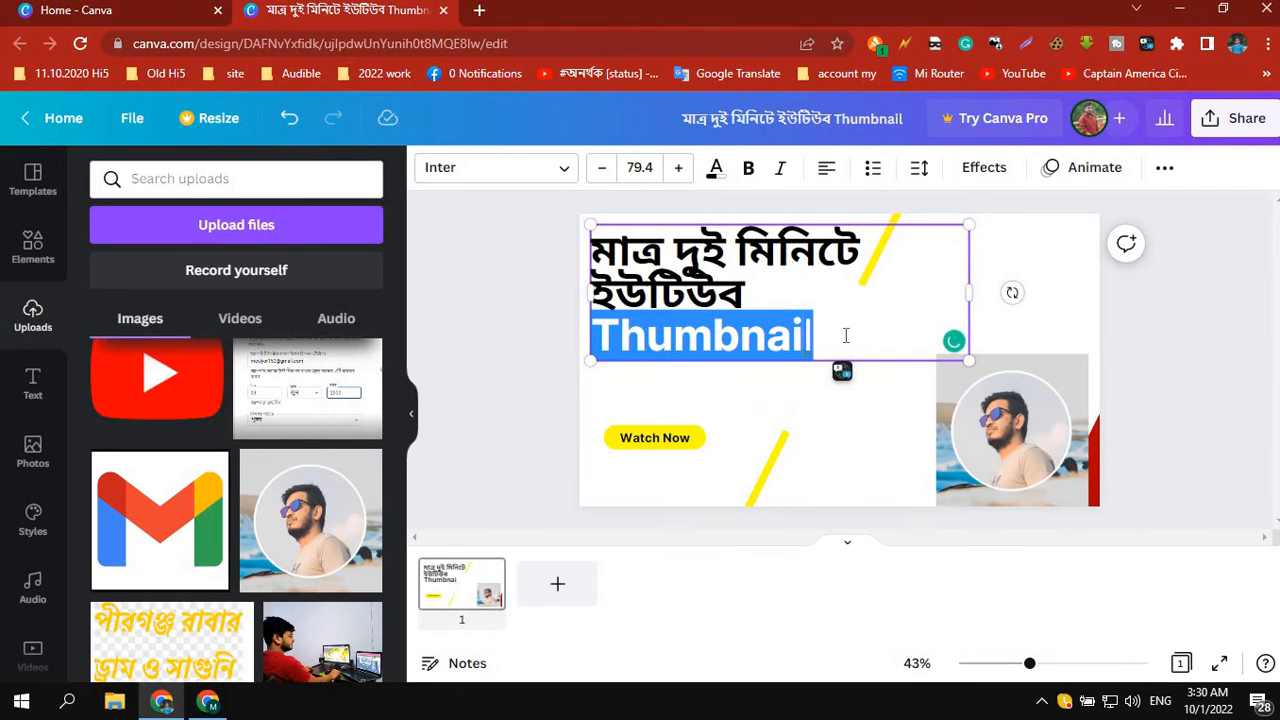
left_click(716, 172)
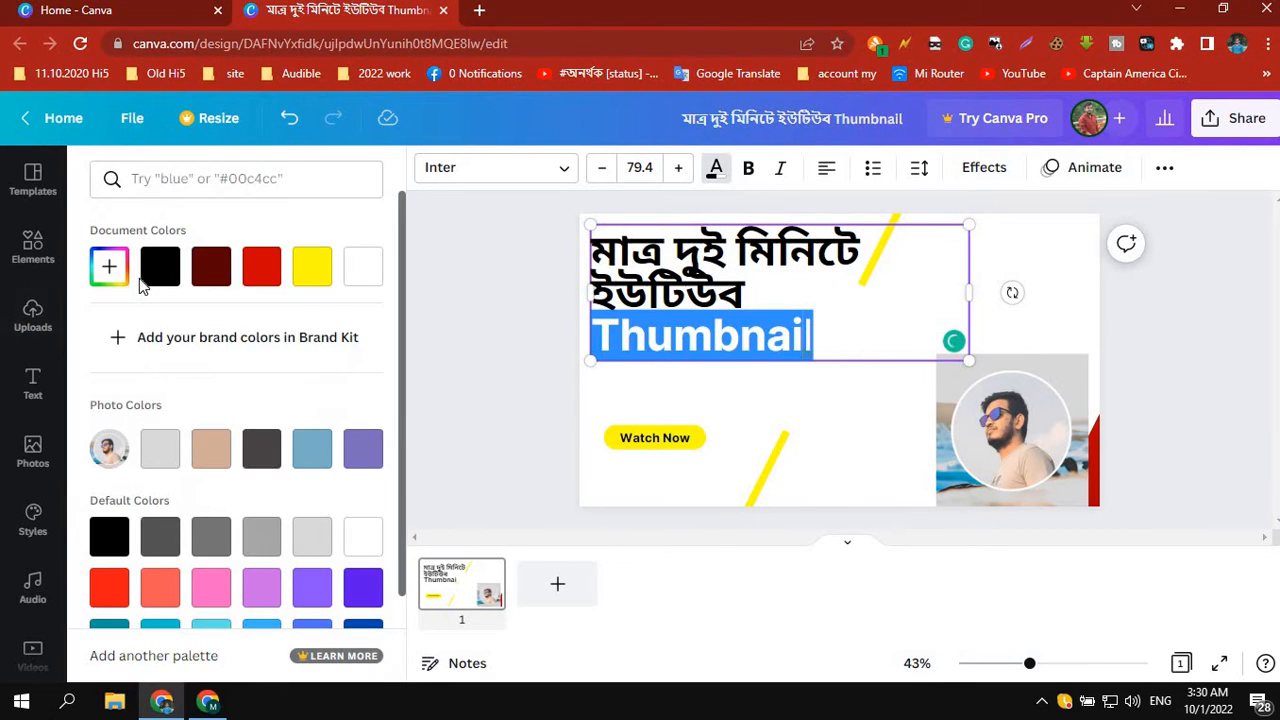
left_click(810, 338)
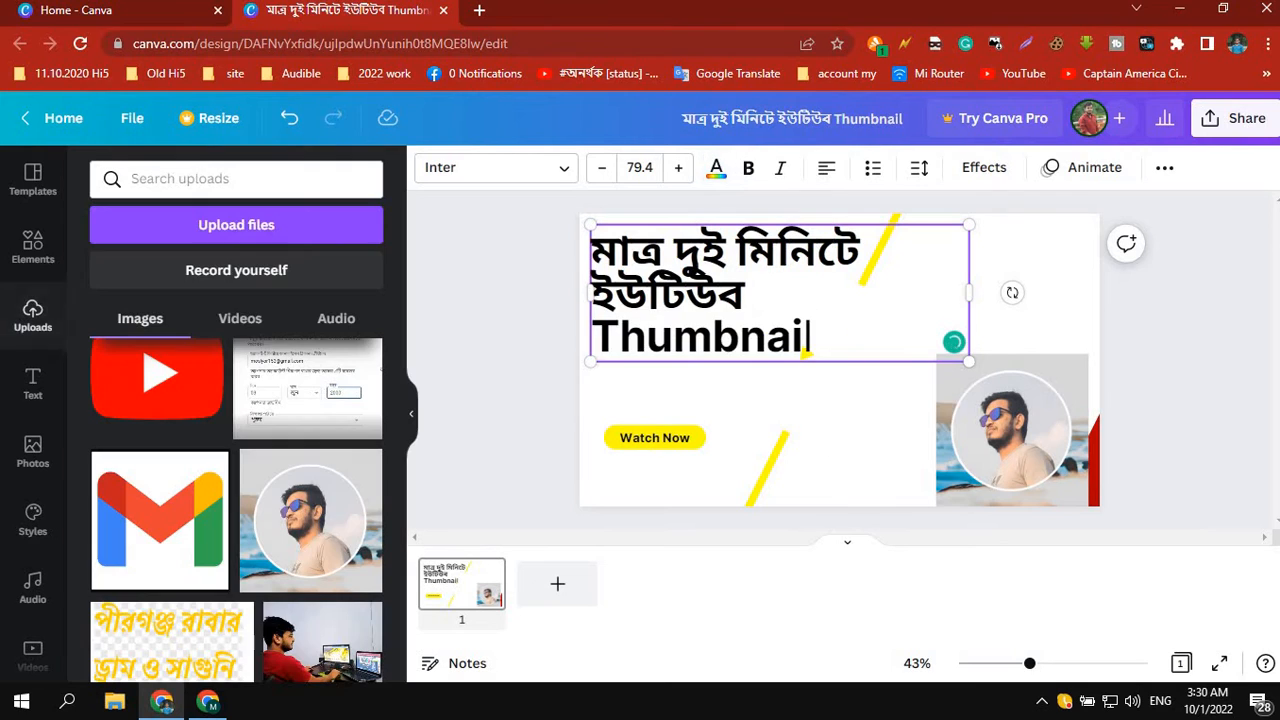
left_click(1198, 406)
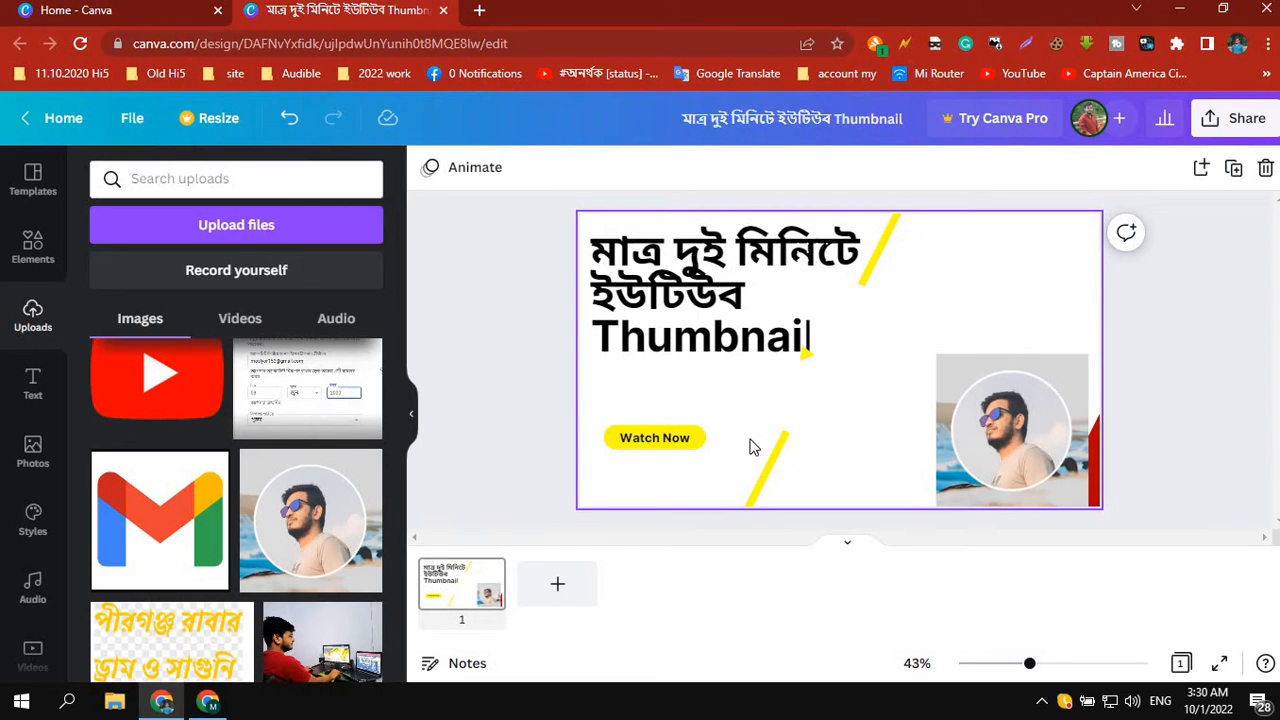
- Add the uploaded YouTube logo to the page's lower-left area at a small size, and move the Watch Now button up beneath the headline
left_click_drag(155, 408, 620, 397)
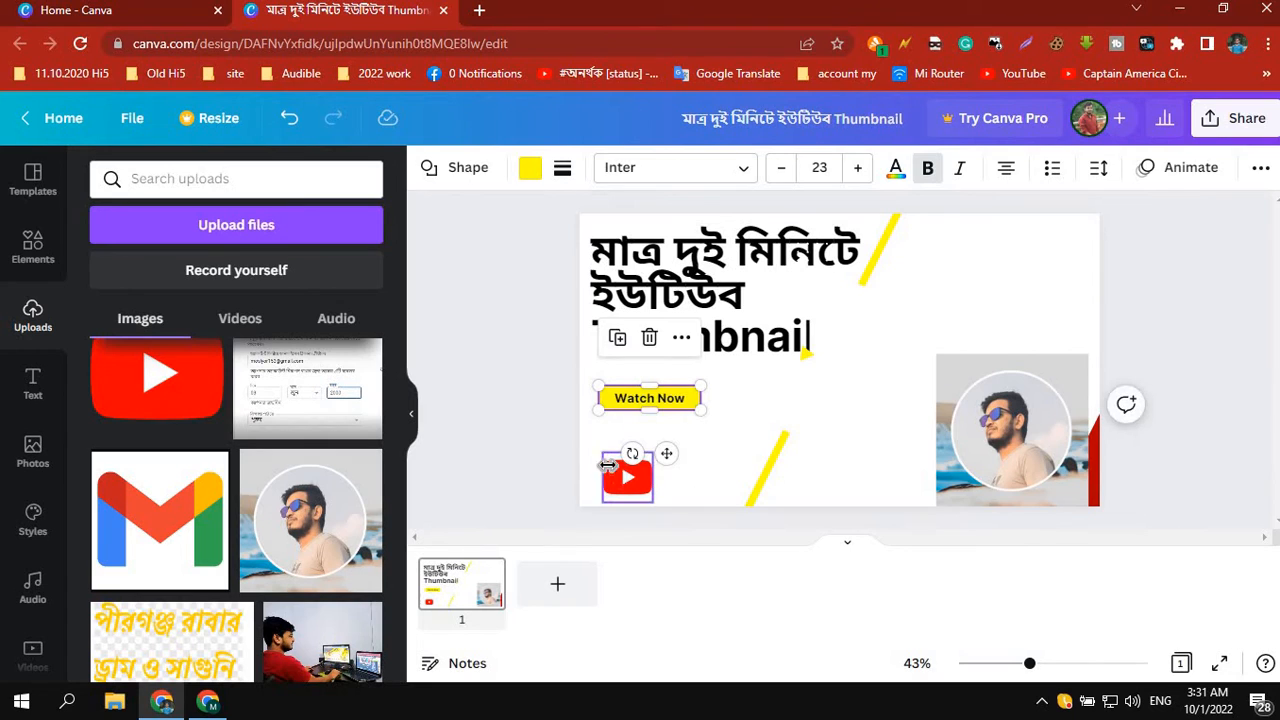
left_click(604, 455)
left_click_drag(613, 468, 622, 481)
- Delete the lower yellow diagonal stripe and place the YouTube logo directly beneath the Watch Now button
left_click(770, 480)
left_click(772, 468)
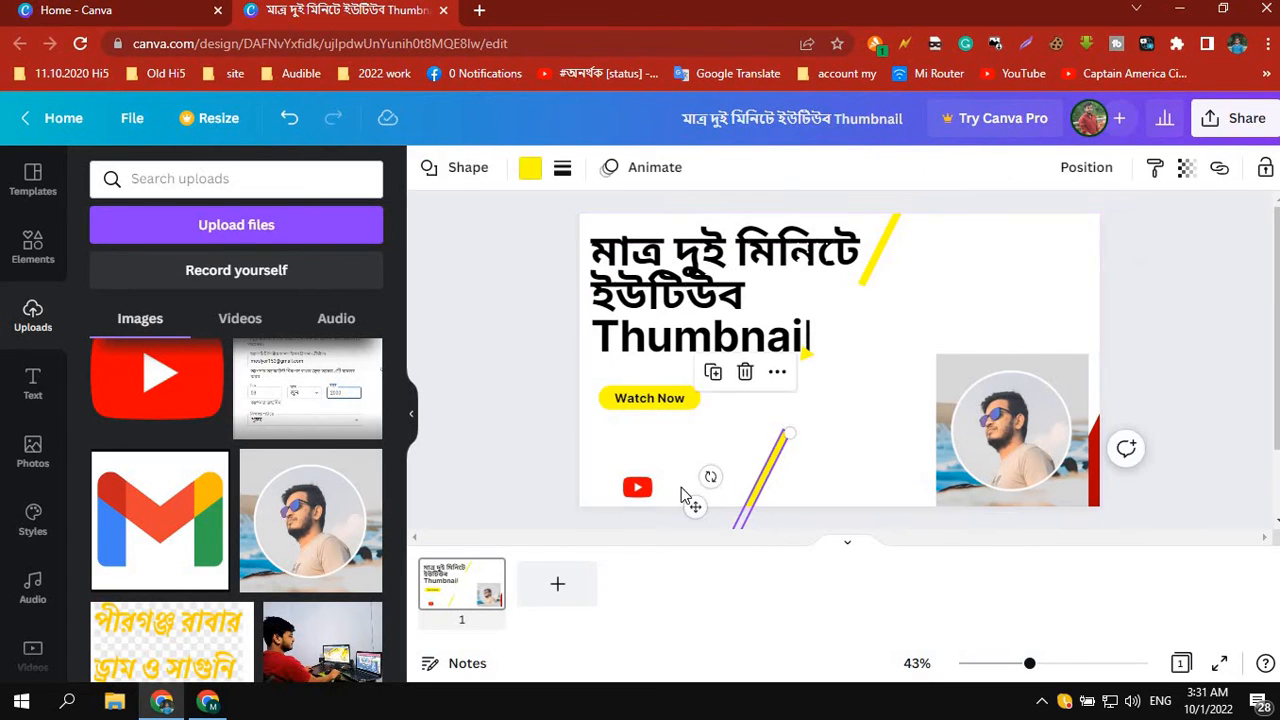
key("Delete")
left_click_drag(602, 432, 610, 440)
left_click(662, 449)
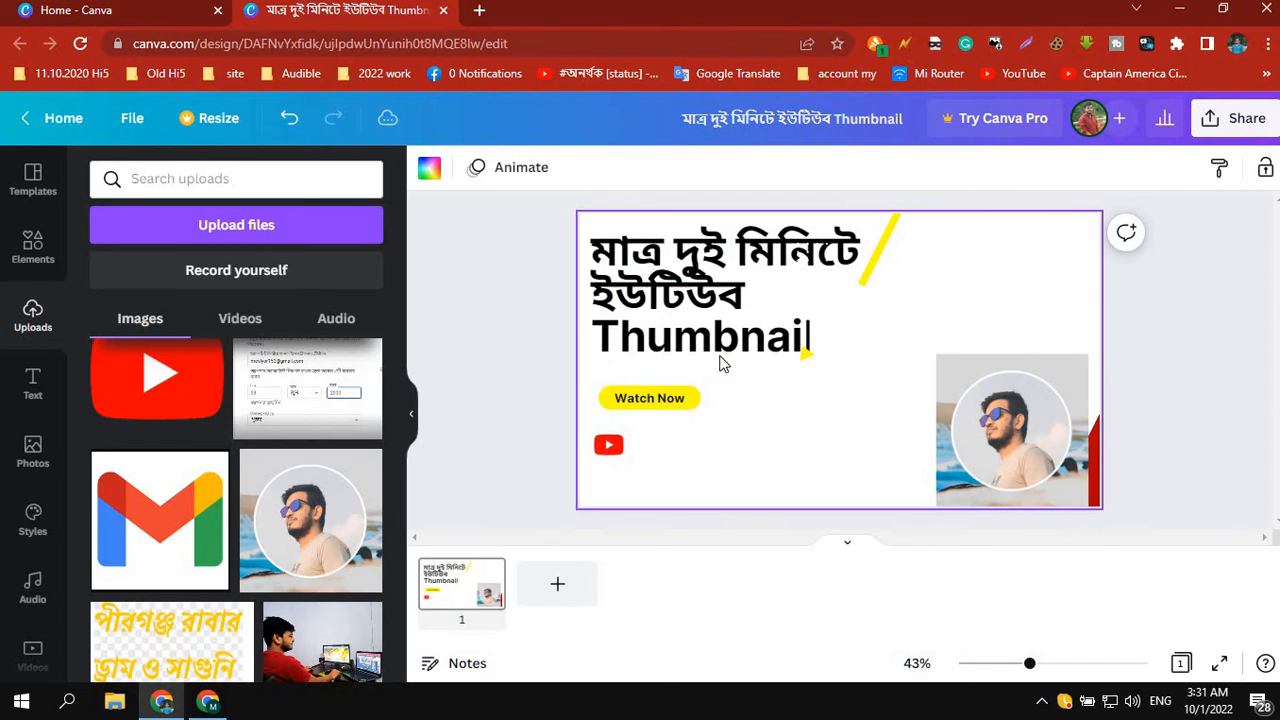
- Enter the channel owner's full name in the uploads search field and copy it
left_click(231, 186)
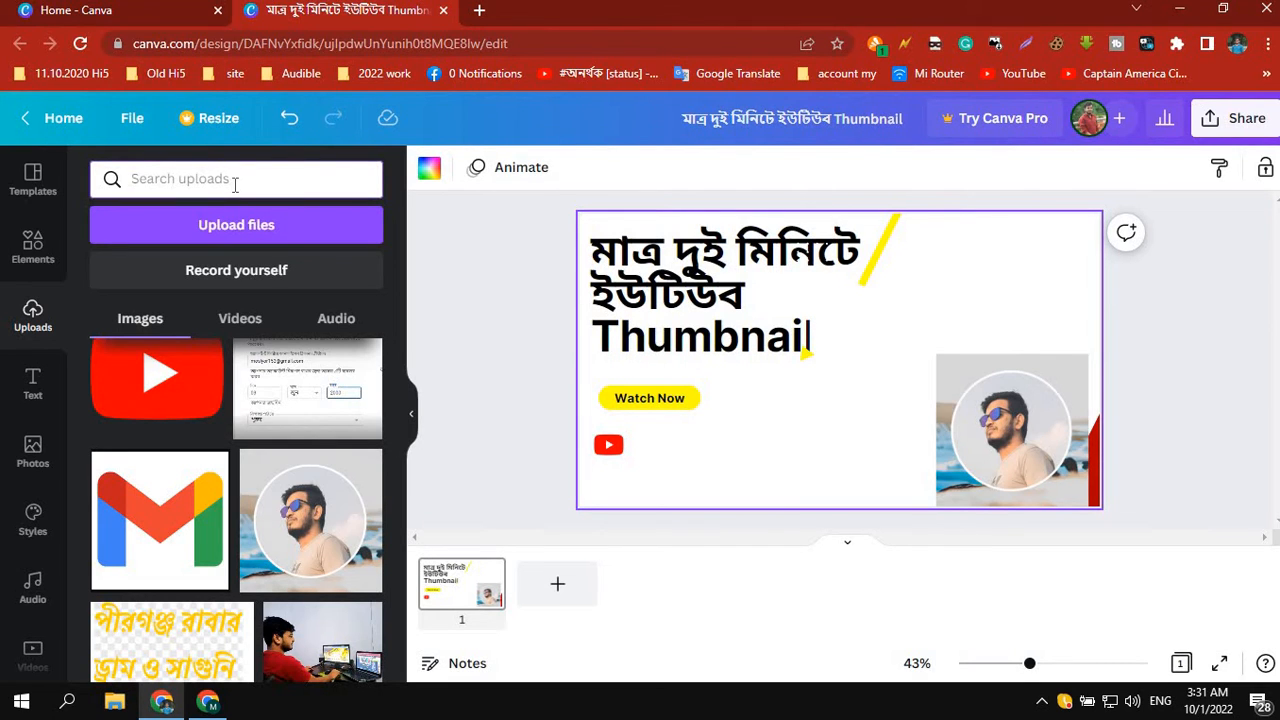
type("Mos")
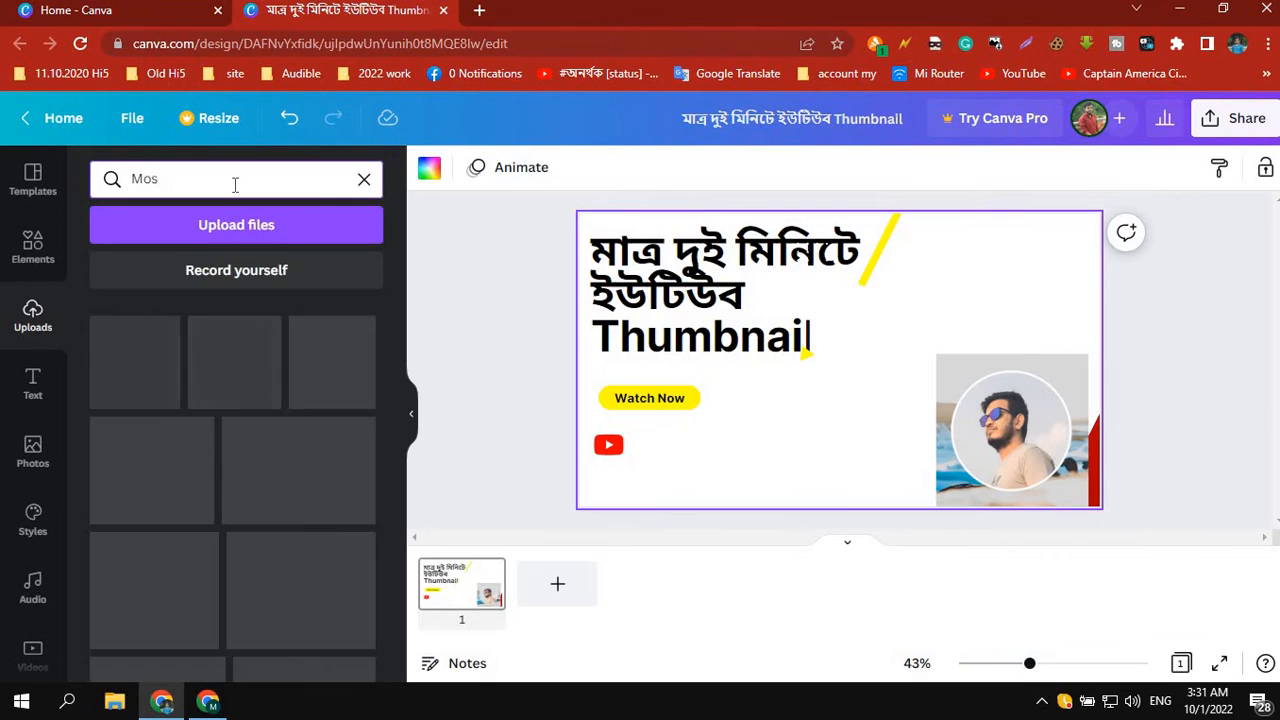
type("iyor Ra")
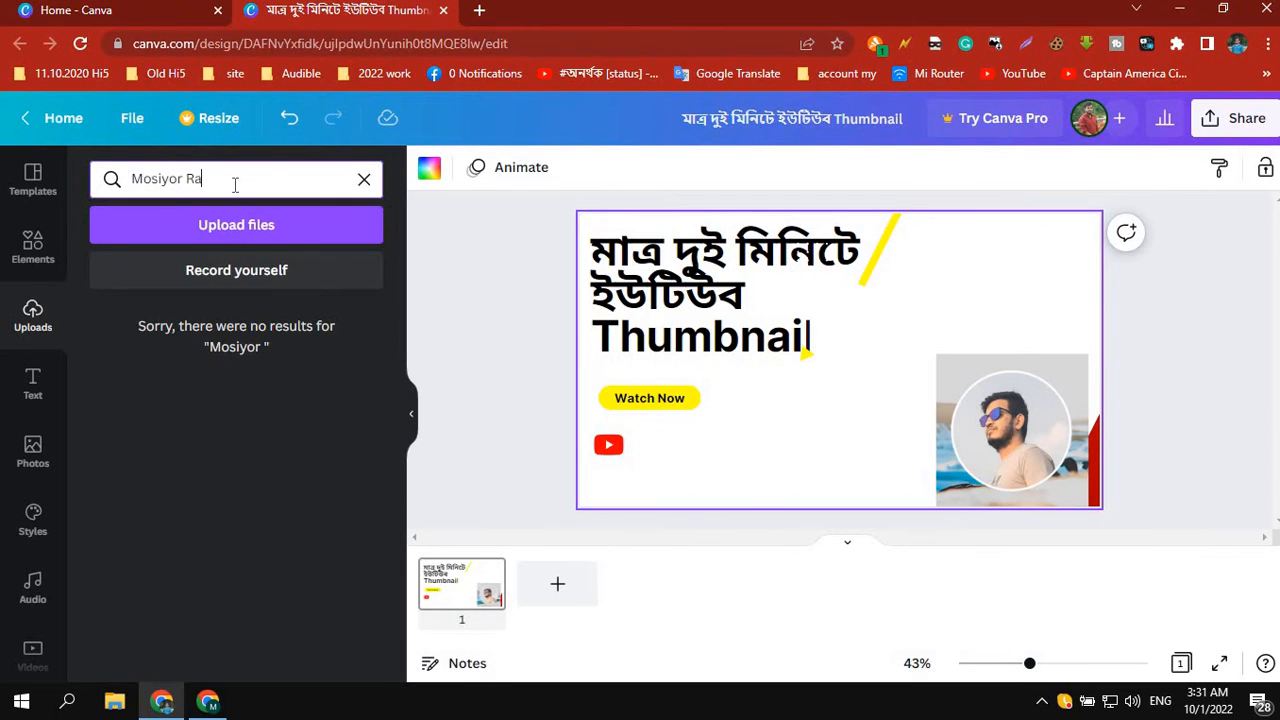
type("hman")
key("ctrl+a")
key("ctrl+c")
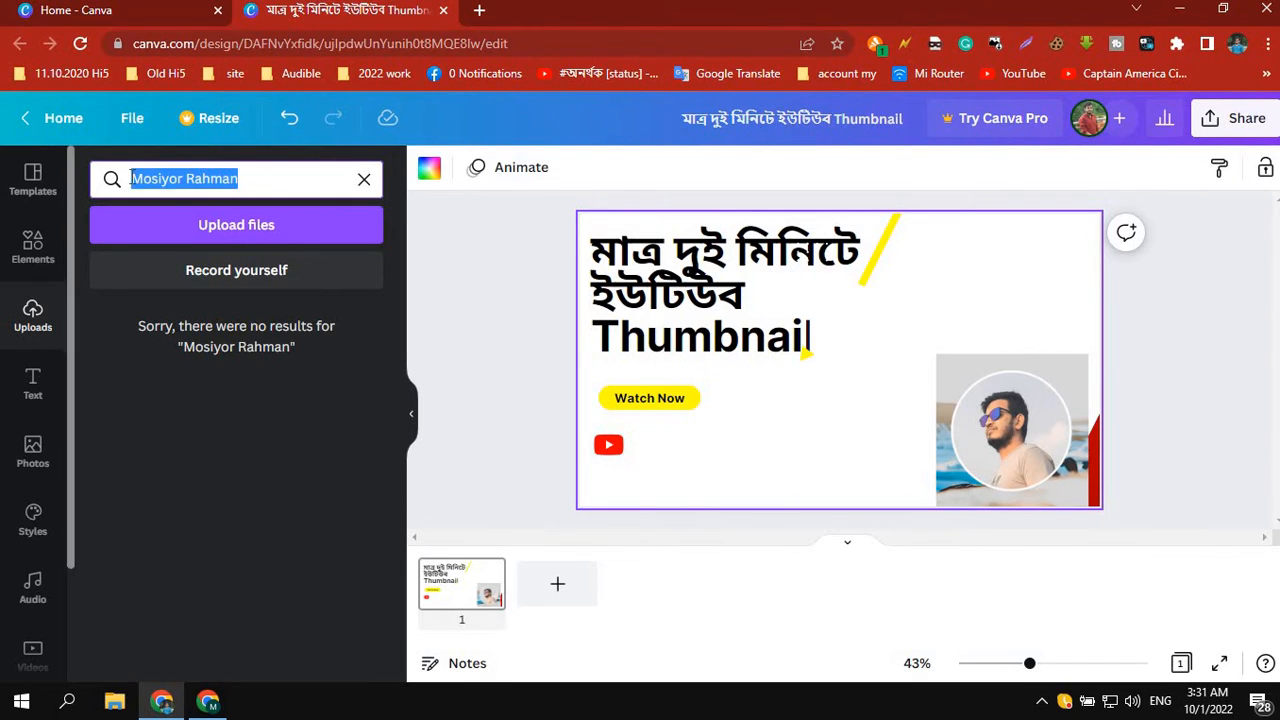
- Paste the copied name as text beside the YouTube logo and enlarge it to font size 38.3
left_click(670, 459)
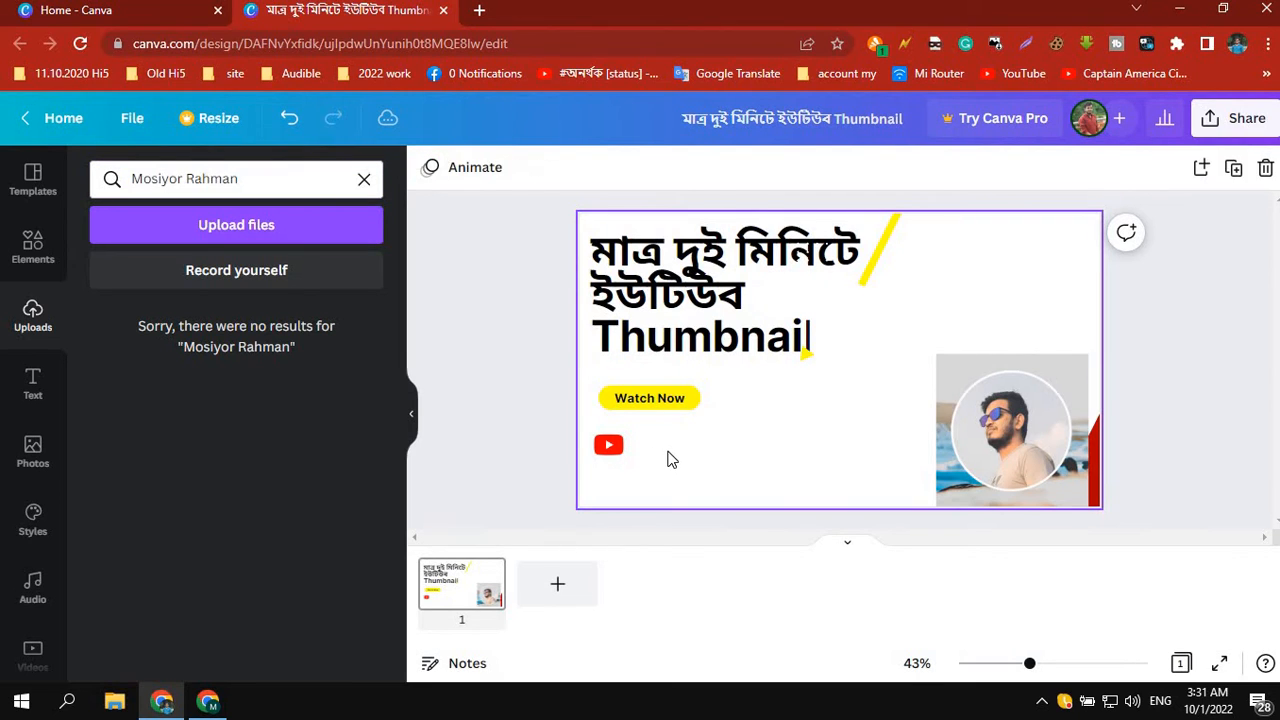
key("ctrl+v")
left_click_drag(832, 364, 608, 422)
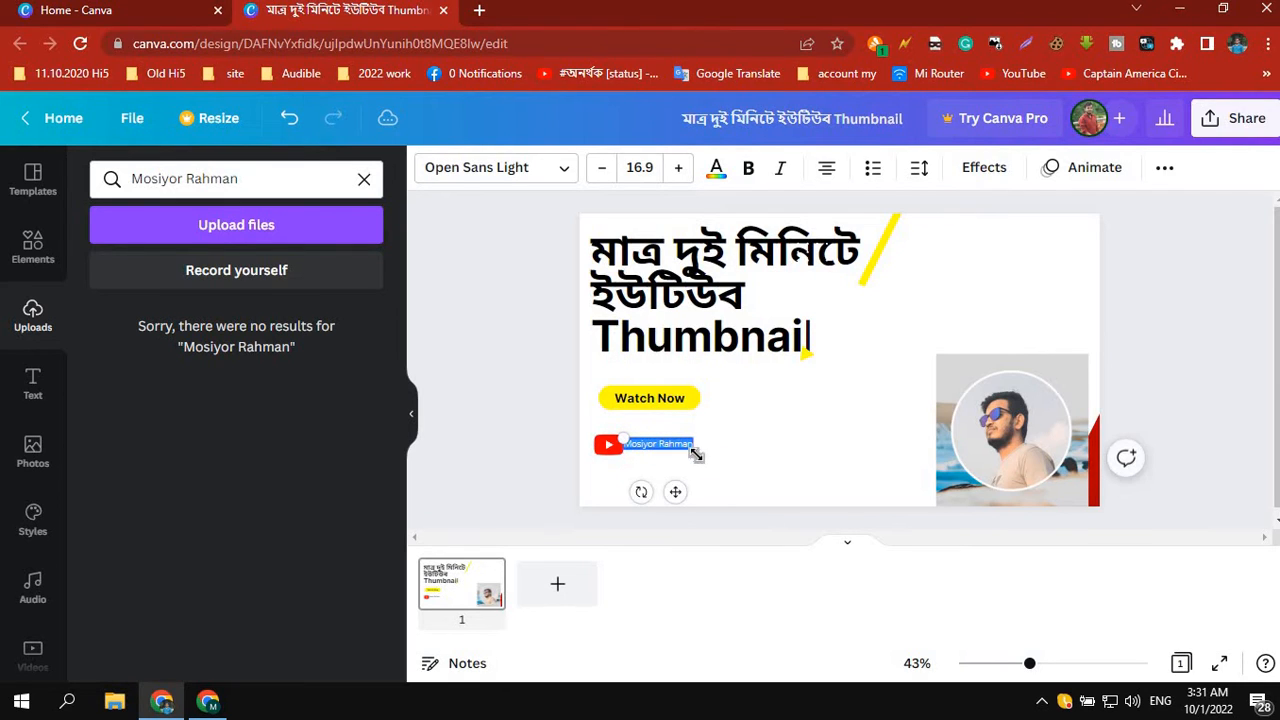
left_click_drag(784, 462, 733, 493)
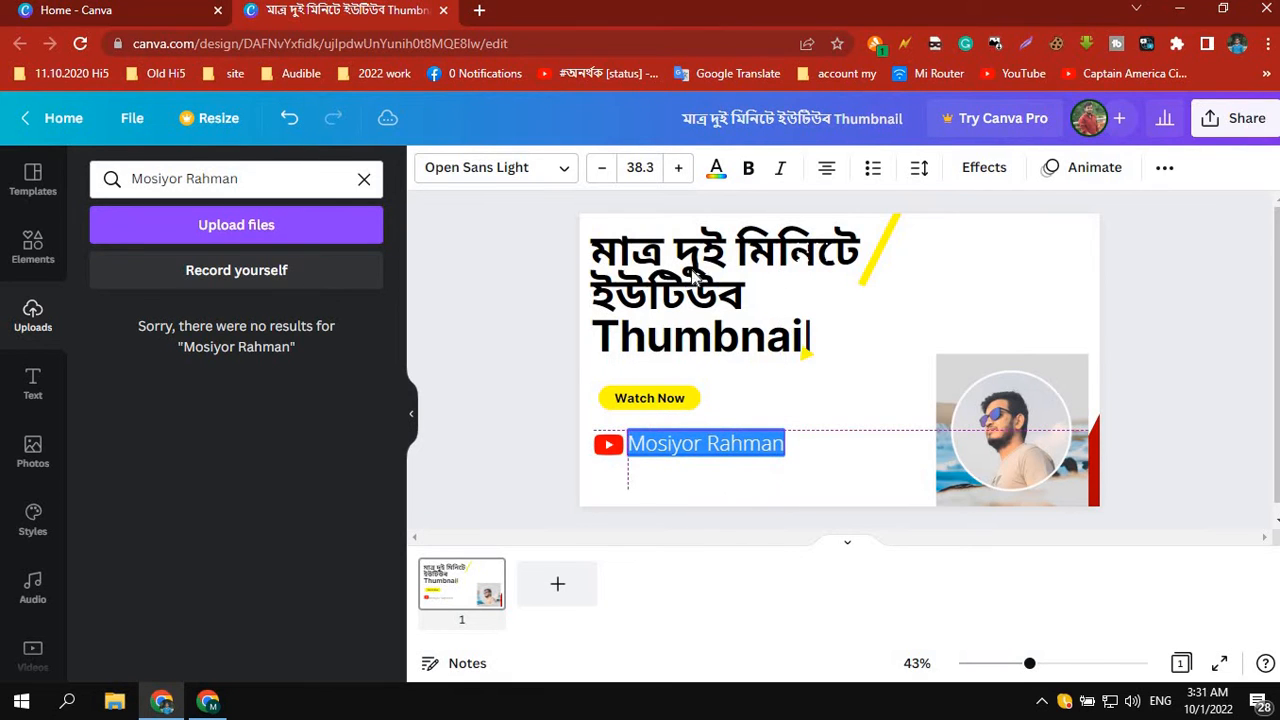
left_click(716, 167)
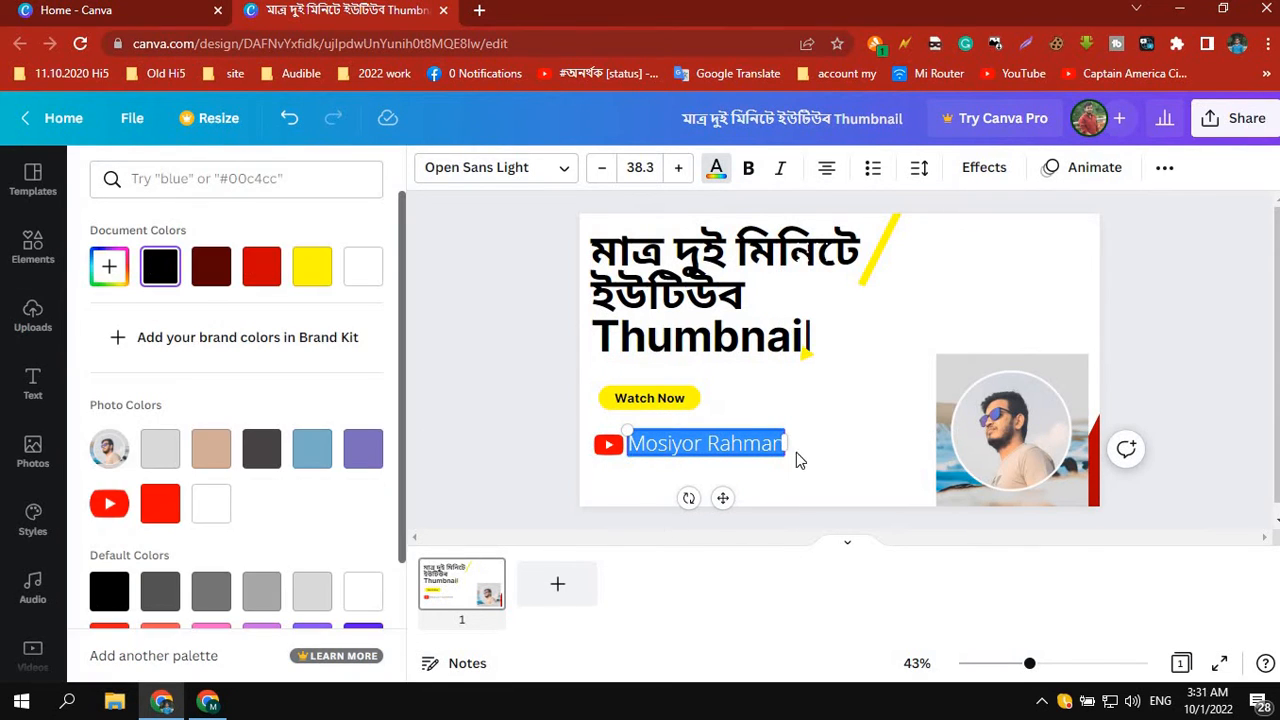
left_click(960, 430)
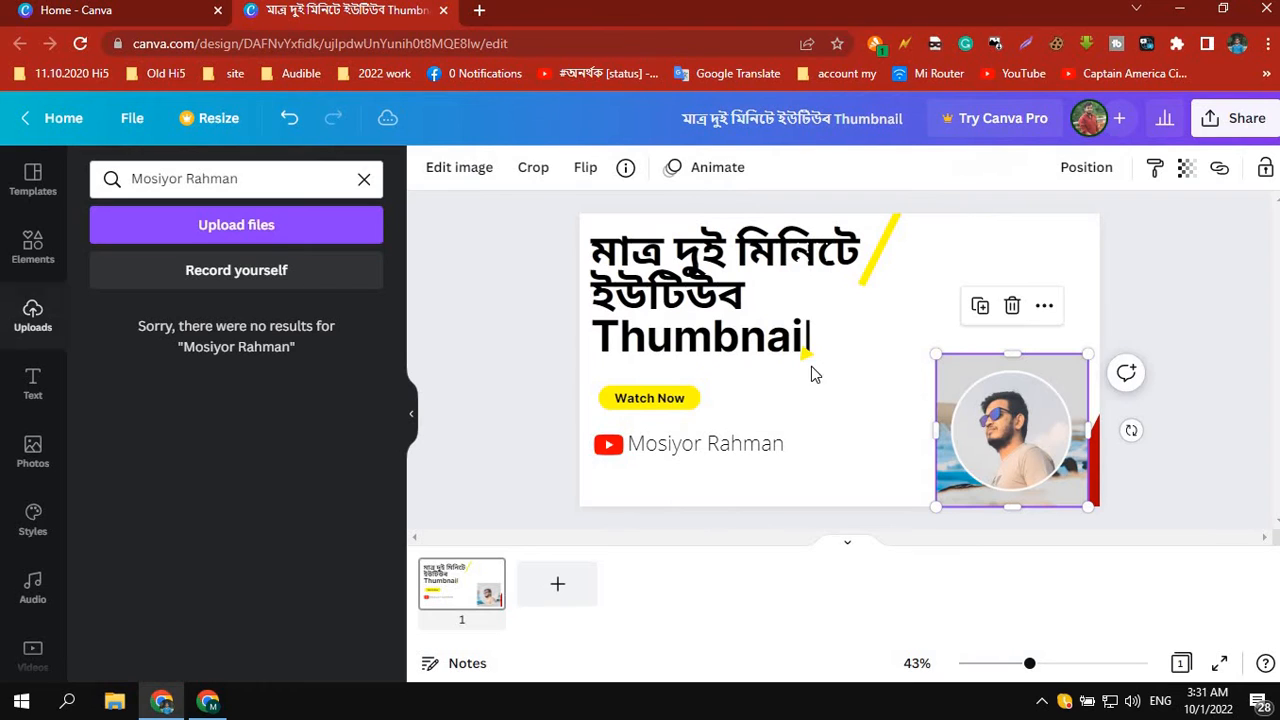
left_click(1162, 286)
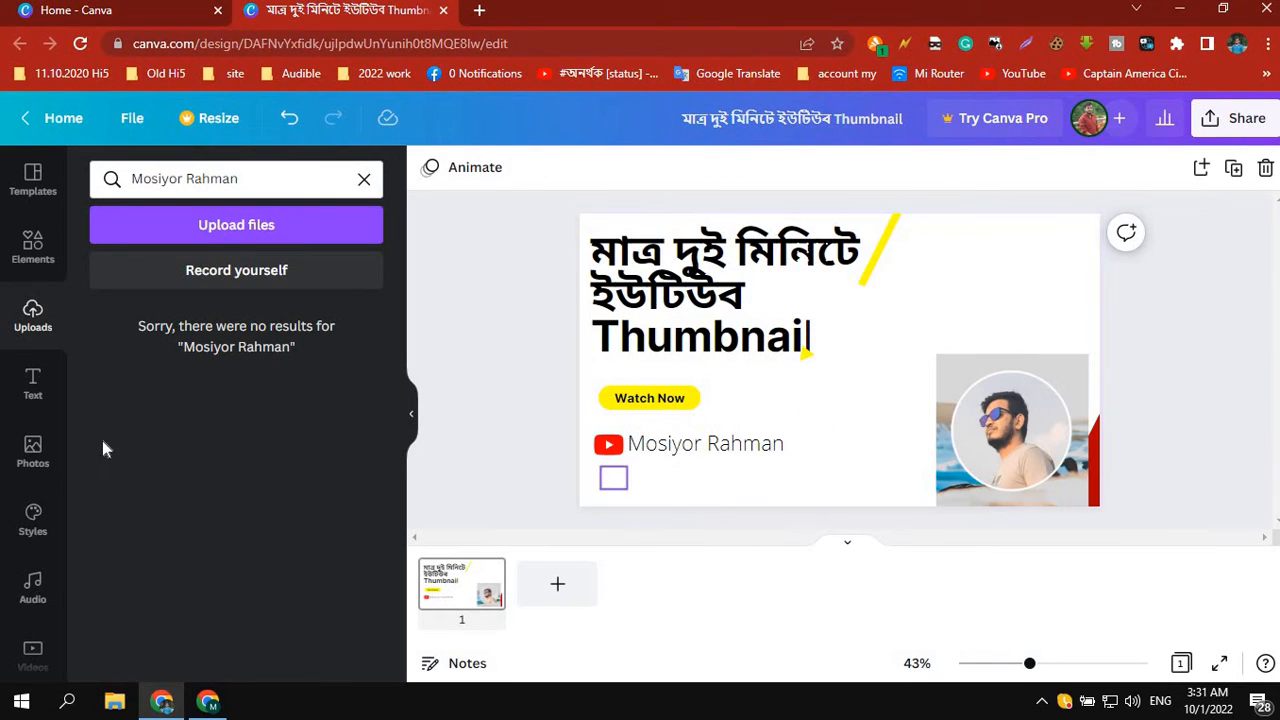
- Clear the uploads search and browse the uploaded images for further graphics
left_click(360, 182)
scroll(229, 517, "down", 10)
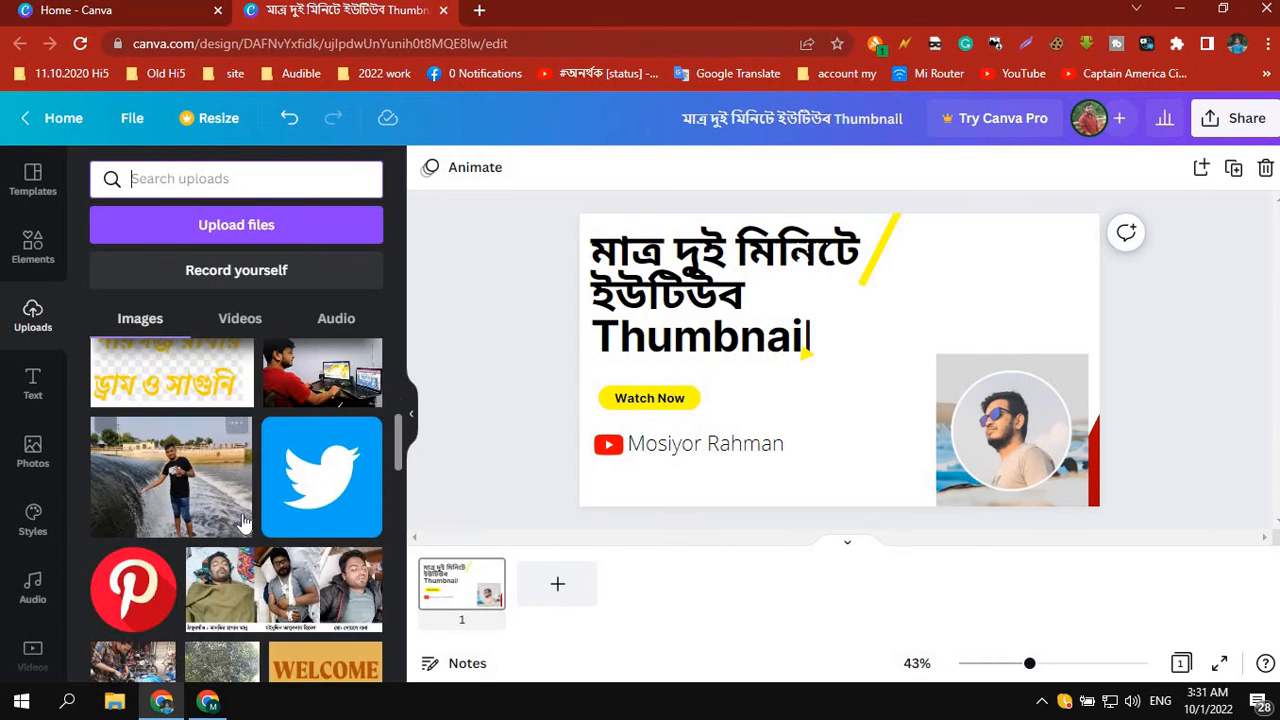
scroll(200, 480, "up", 10)
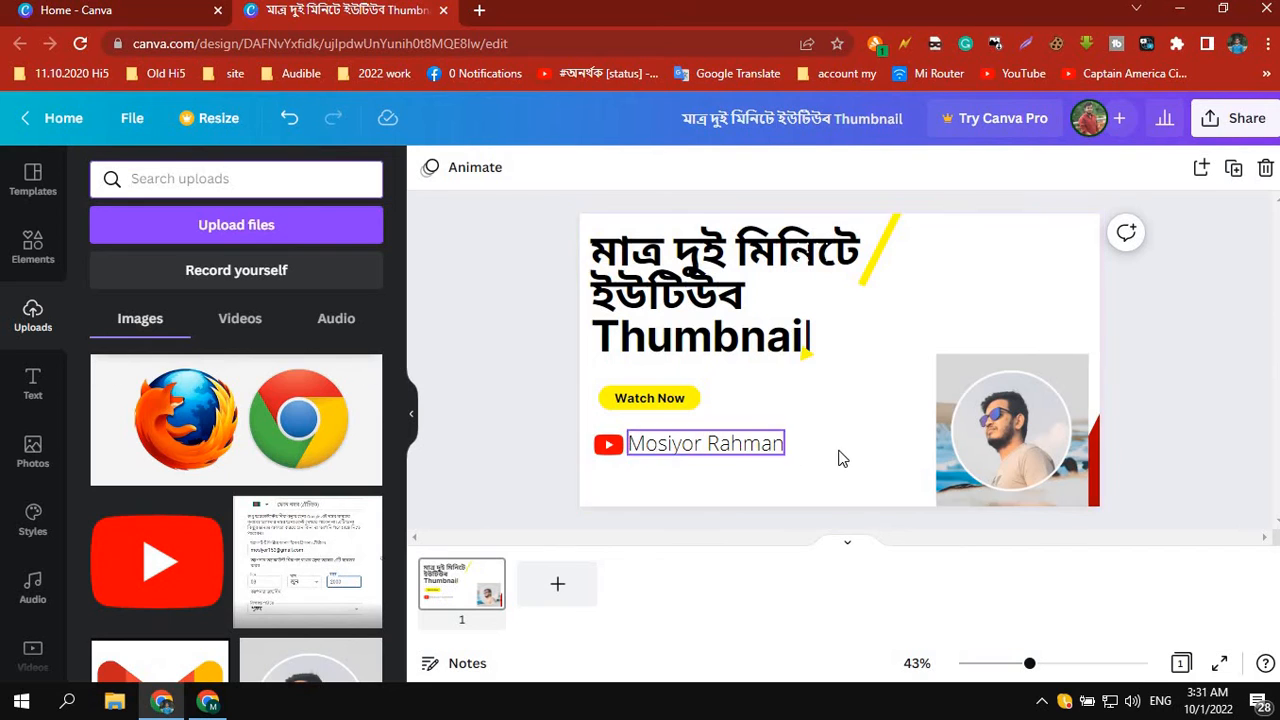
- Nudge the name text beside the YouTube logo, and return the portrait to the page's lower-right corner after trying it higher
left_click_drag(1003, 327, 1003, 272)
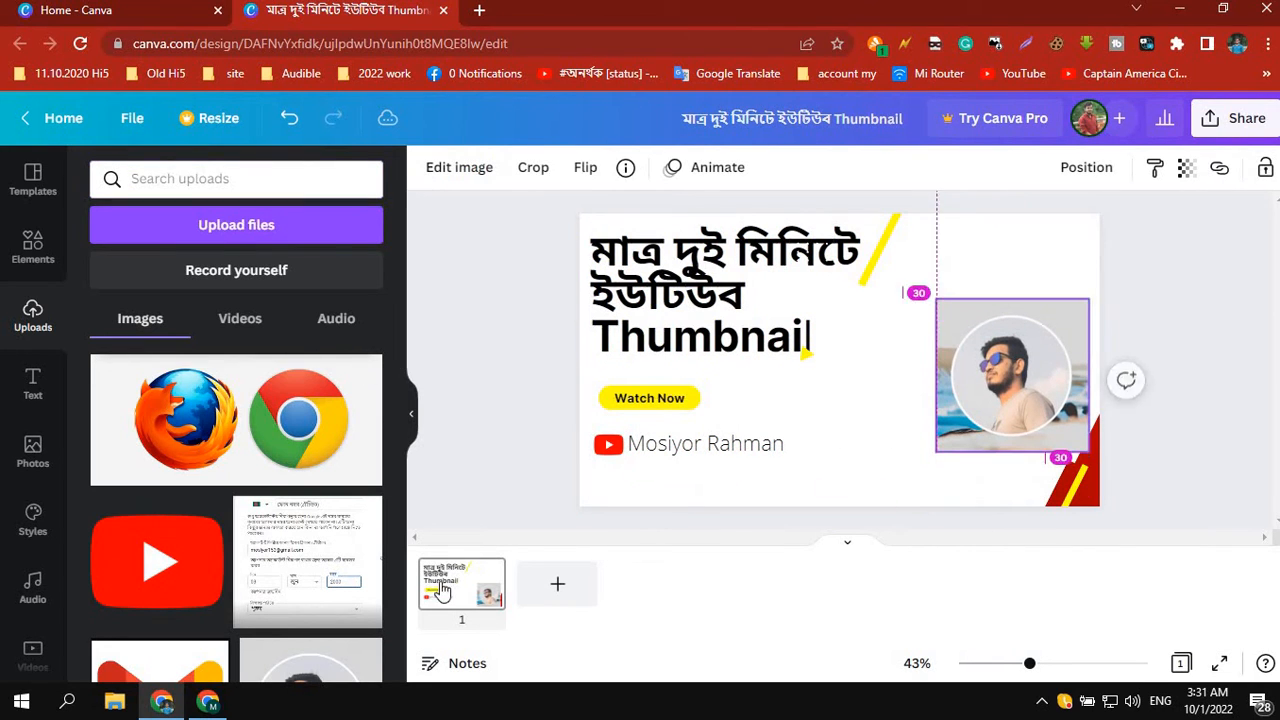
left_click(678, 460)
mouse_move(678, 460)
left_mouse_down()
mouse_move(940, 478)
mouse_move(749, 466)
mouse_move(726, 423)
mouse_move(671, 452)
left_mouse_up()
left_click(1040, 385)
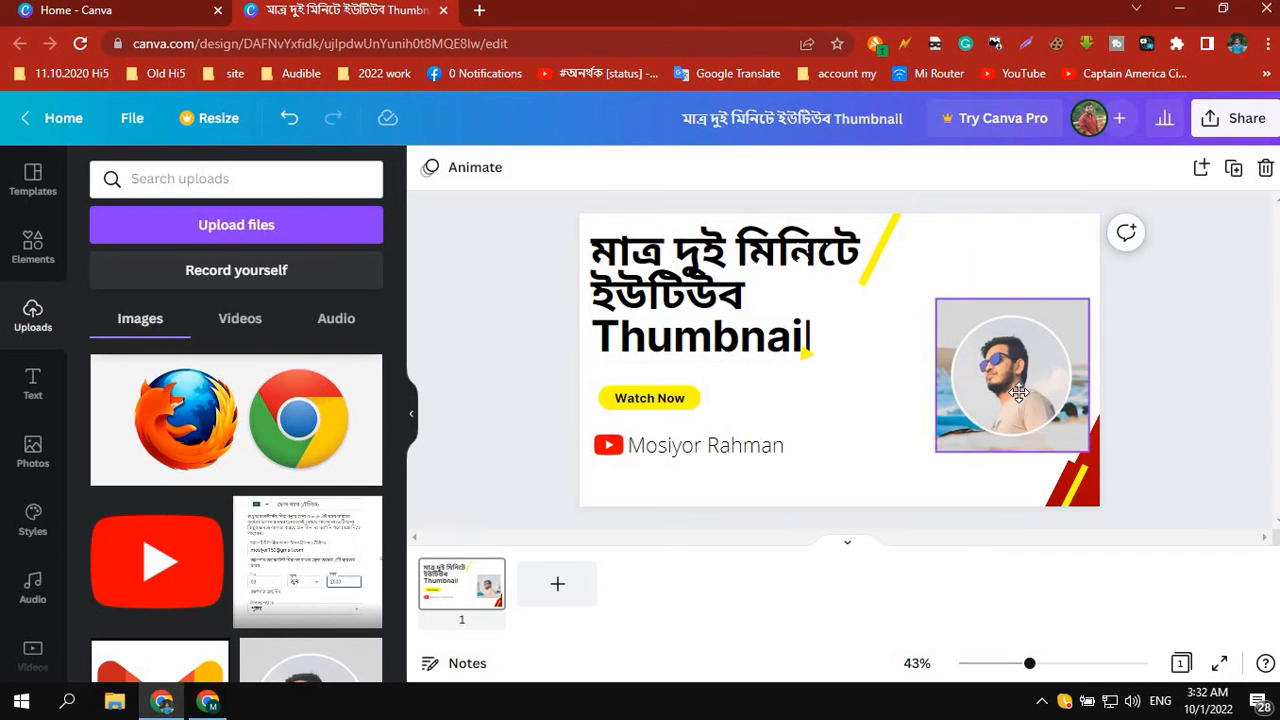
left_click_drag(1016, 403, 1020, 432)
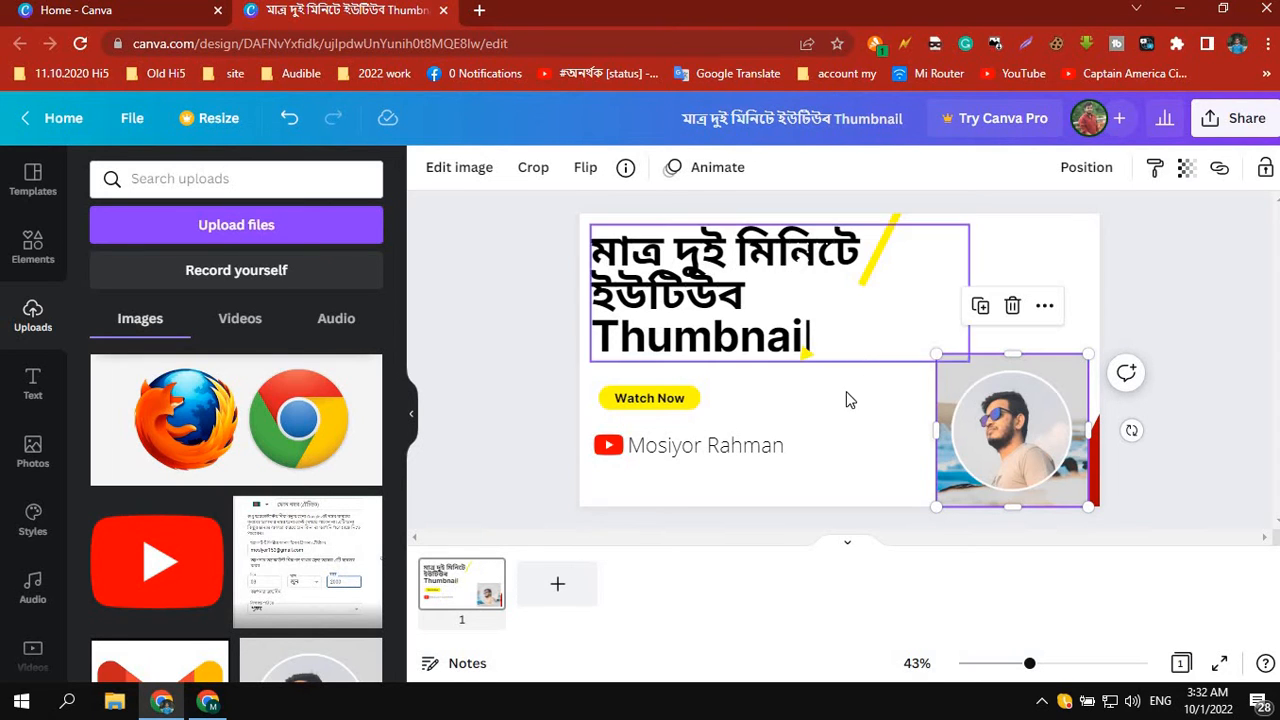
- Set the page background to the white marble texture after trying the light grey marble one
left_click(870, 355)
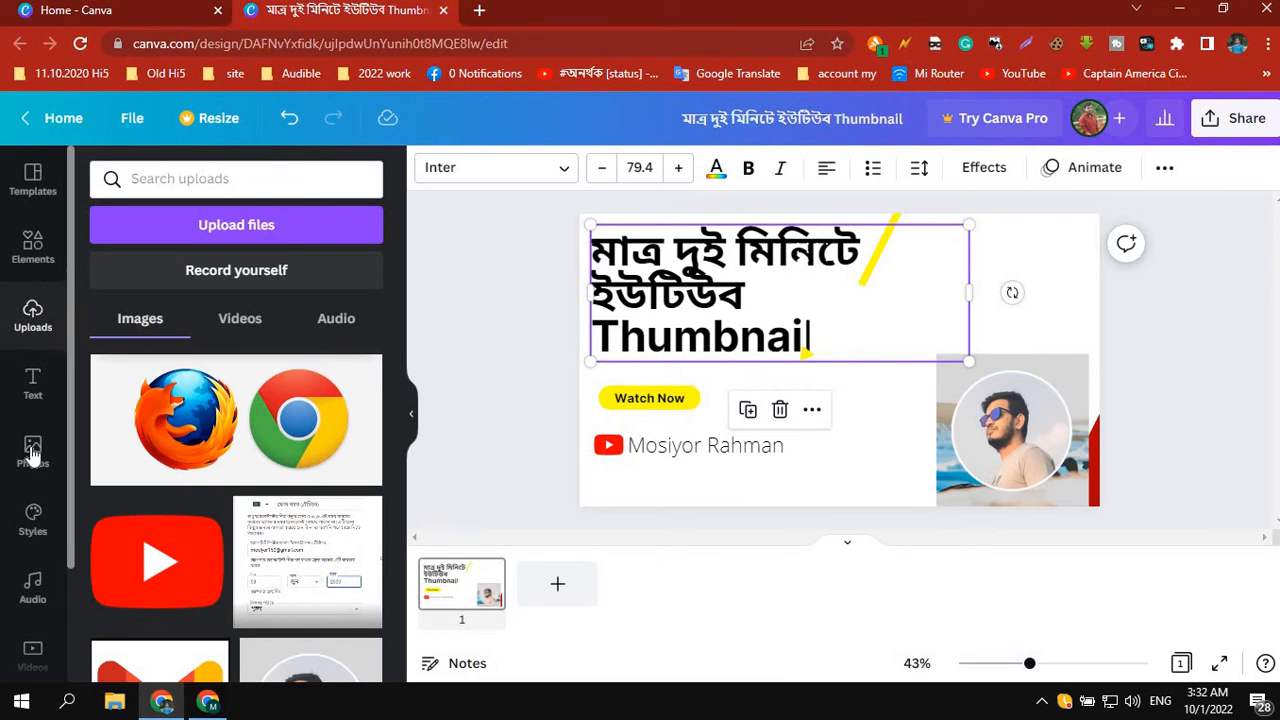
scroll(36, 555, "down", 2)
left_click(33, 585)
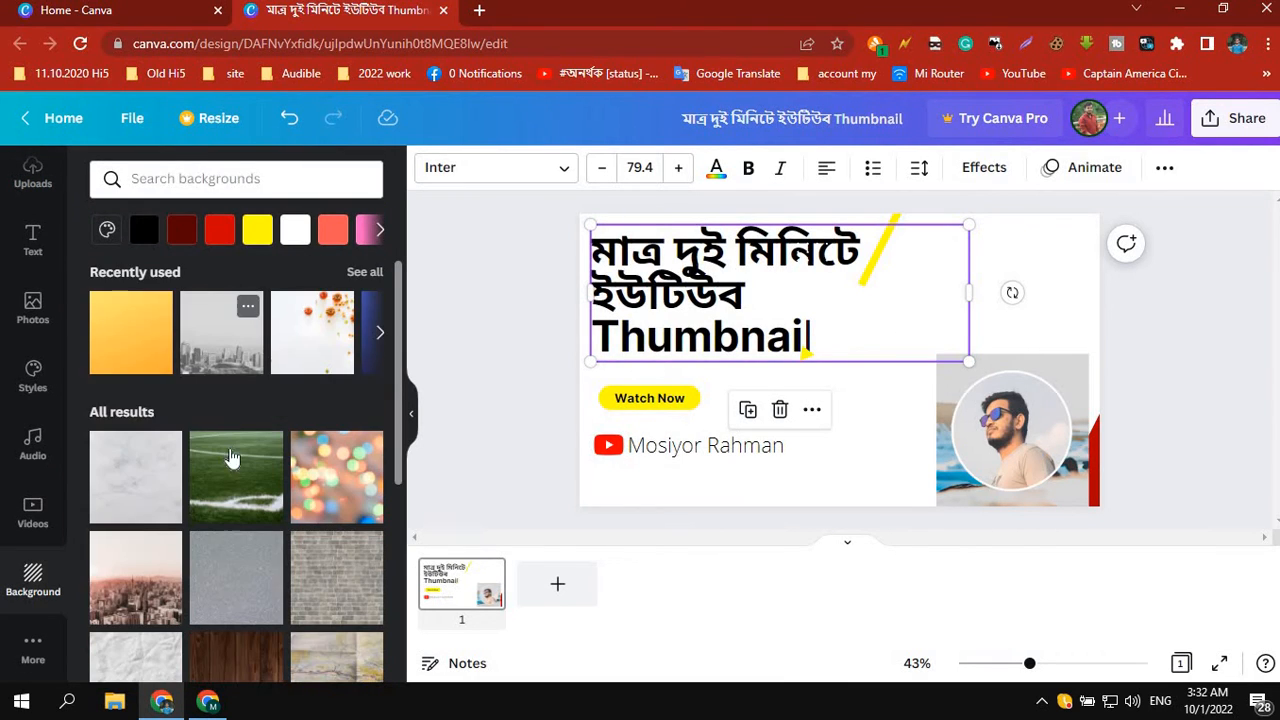
left_click(138, 521)
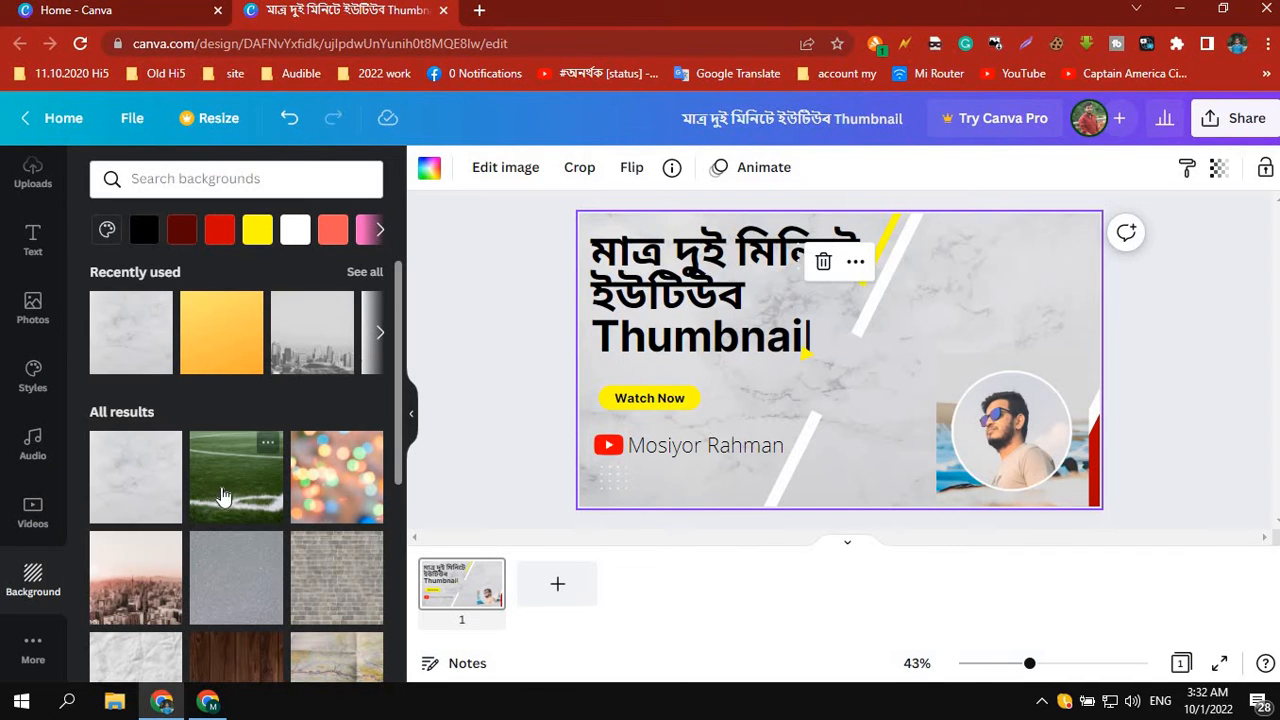
scroll(222, 497, "down", 5)
left_click(251, 537)
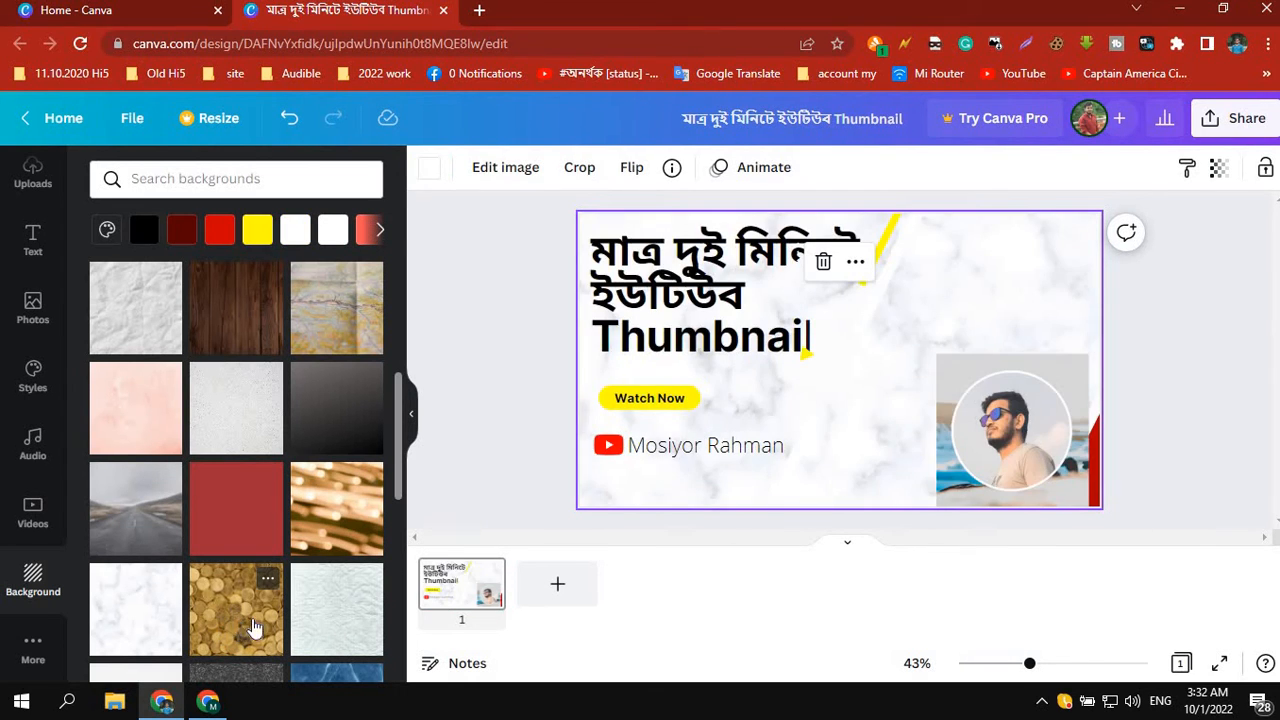
- Move the headline text flush against the page's left edge
mouse_move(763, 313)
left_mouse_down()
mouse_move(807, 316)
mouse_move(748, 309)
left_mouse_up()
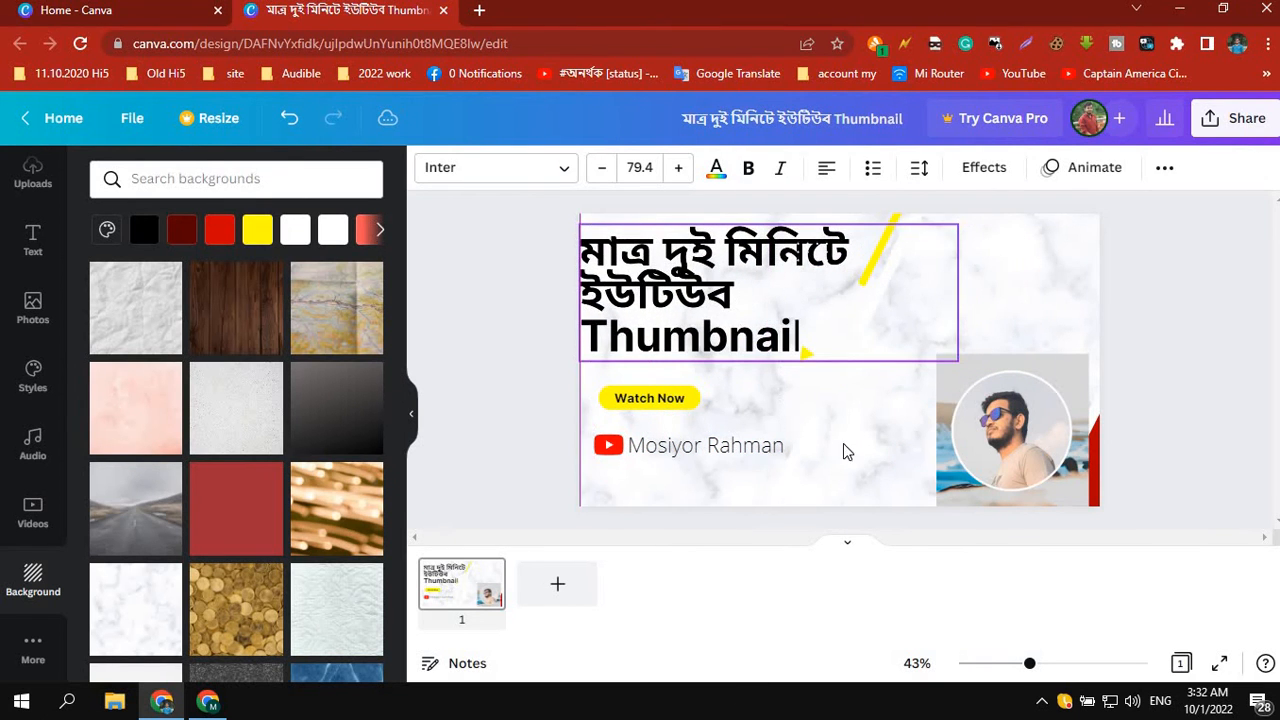
left_click(884, 459)
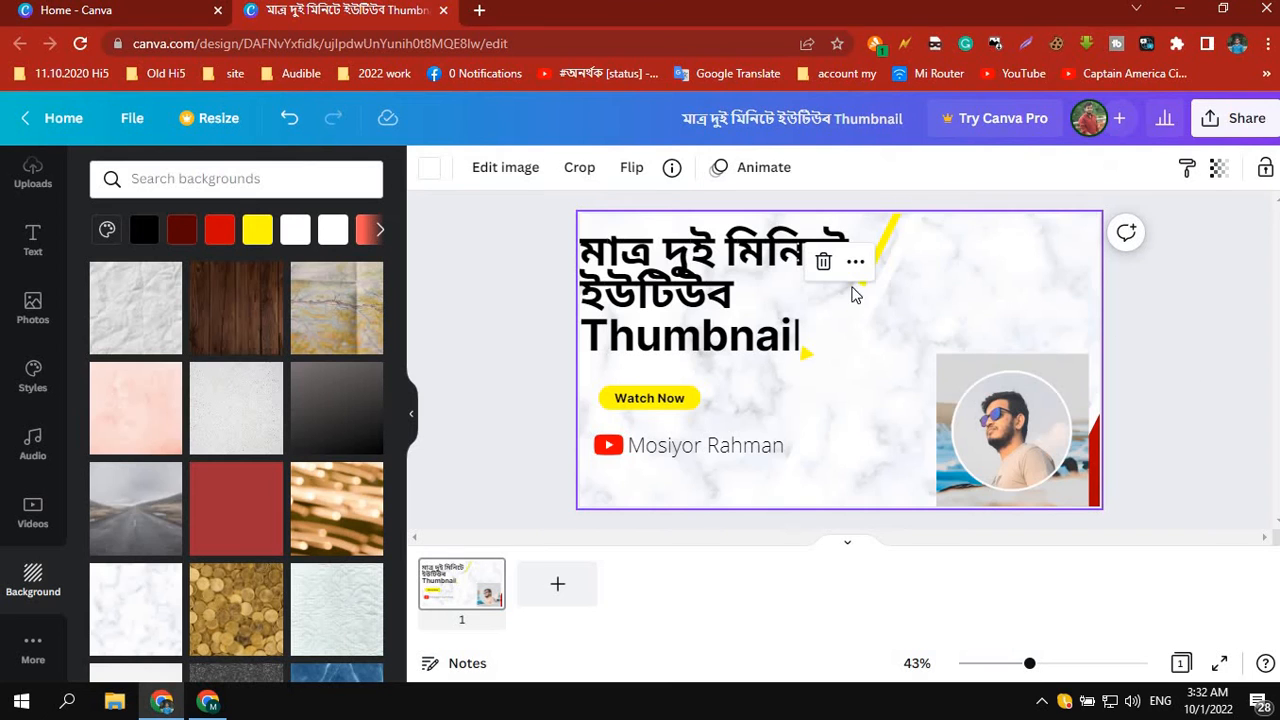
- Change the page background to the light grey marble texture after trying the crystal photo and blue gradient, and nudge the headline slightly right
scroll(167, 557, "down", 3)
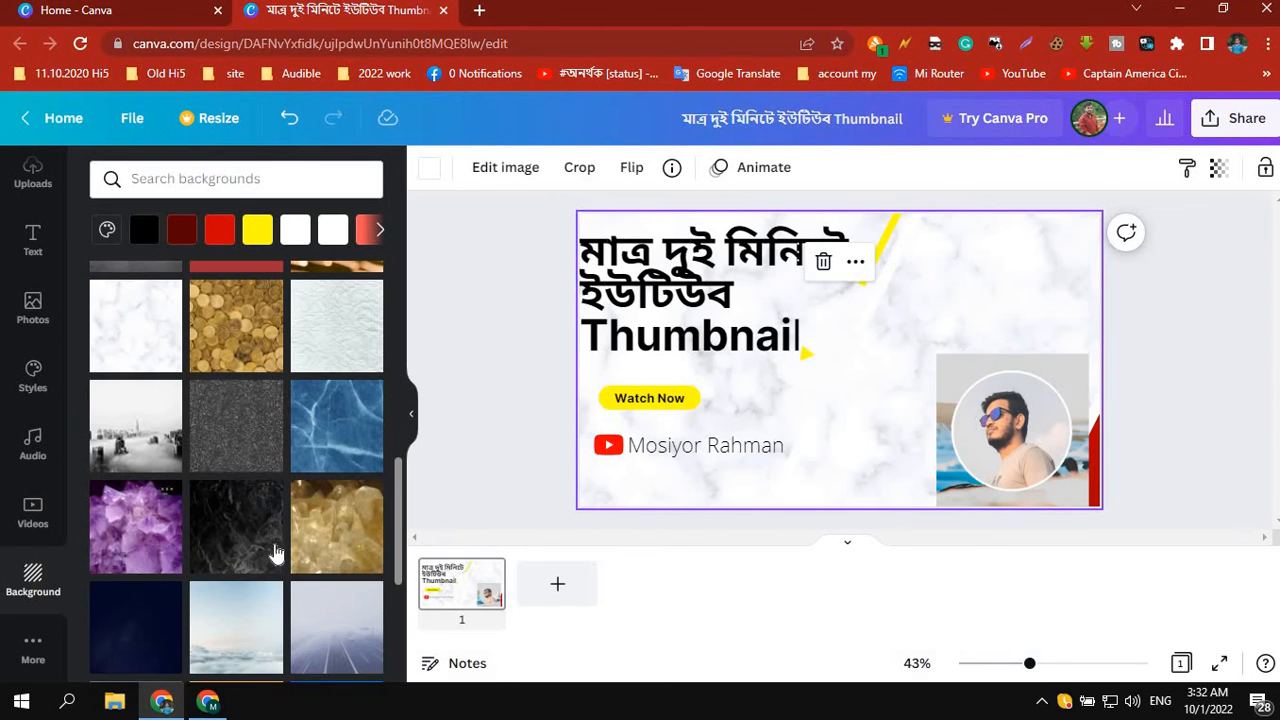
scroll(276, 553, "down", 1)
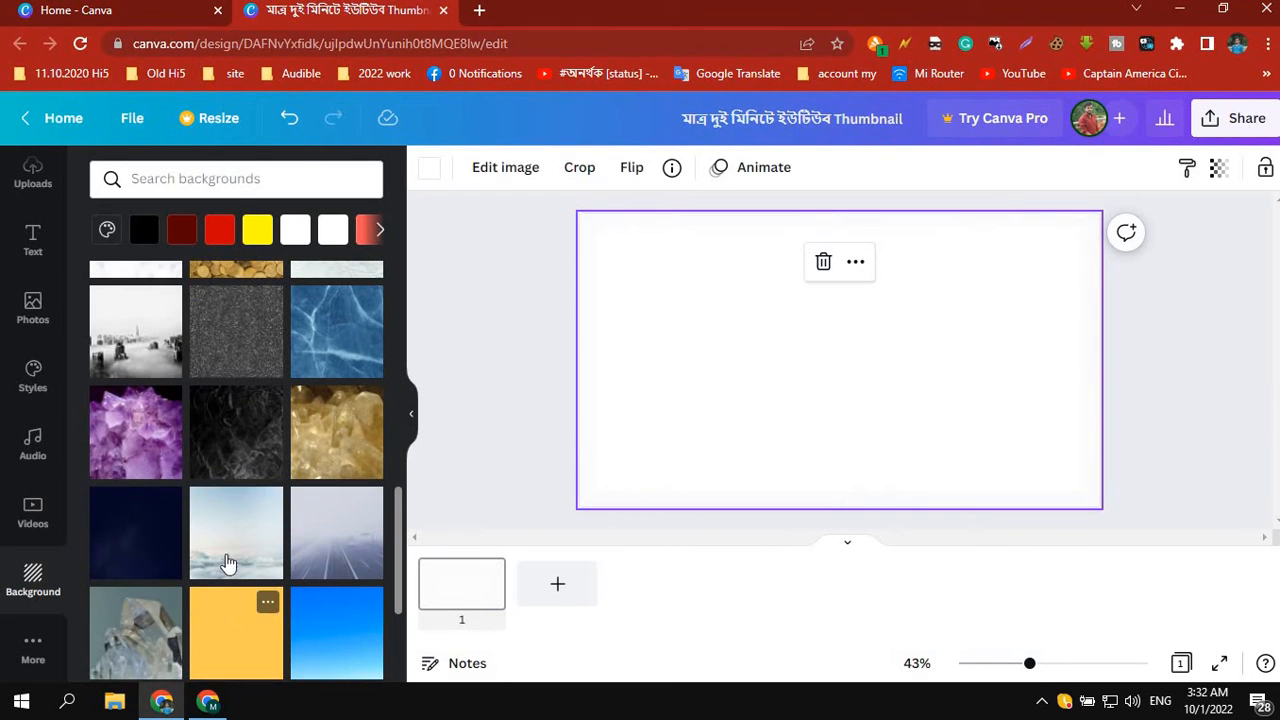
scroll(316, 585, "down", 1)
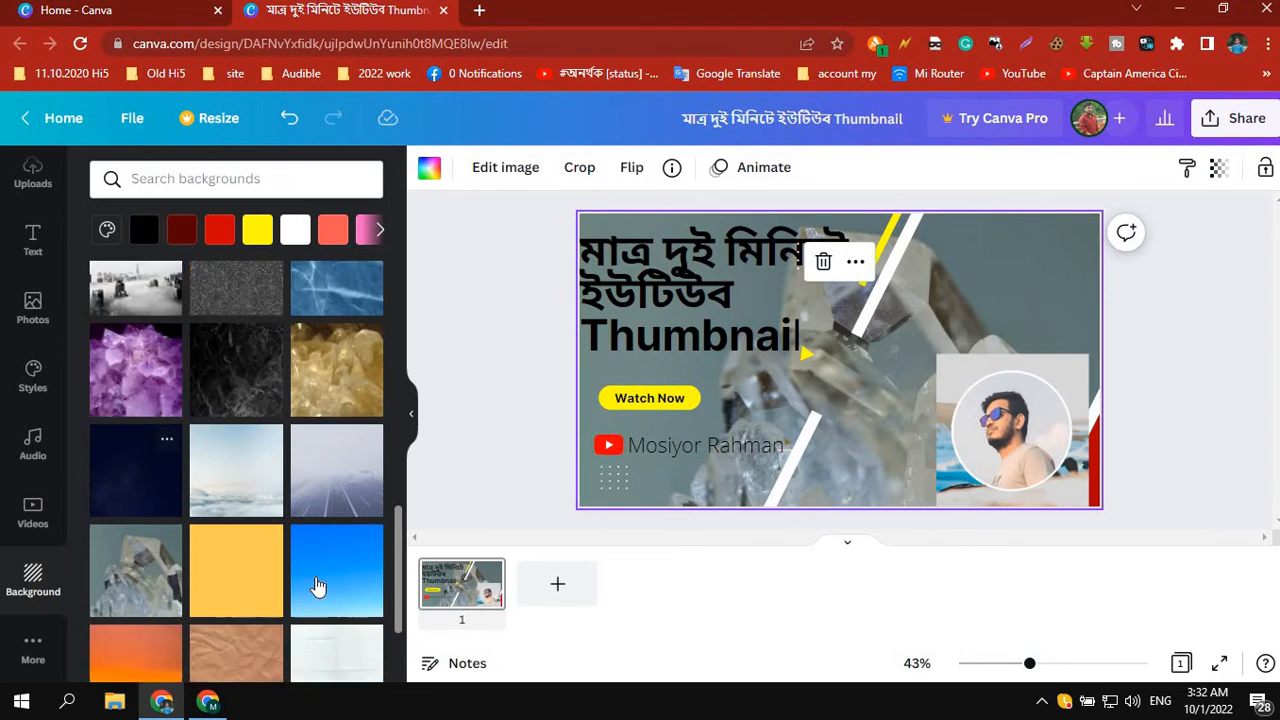
scroll(316, 585, "down", 2)
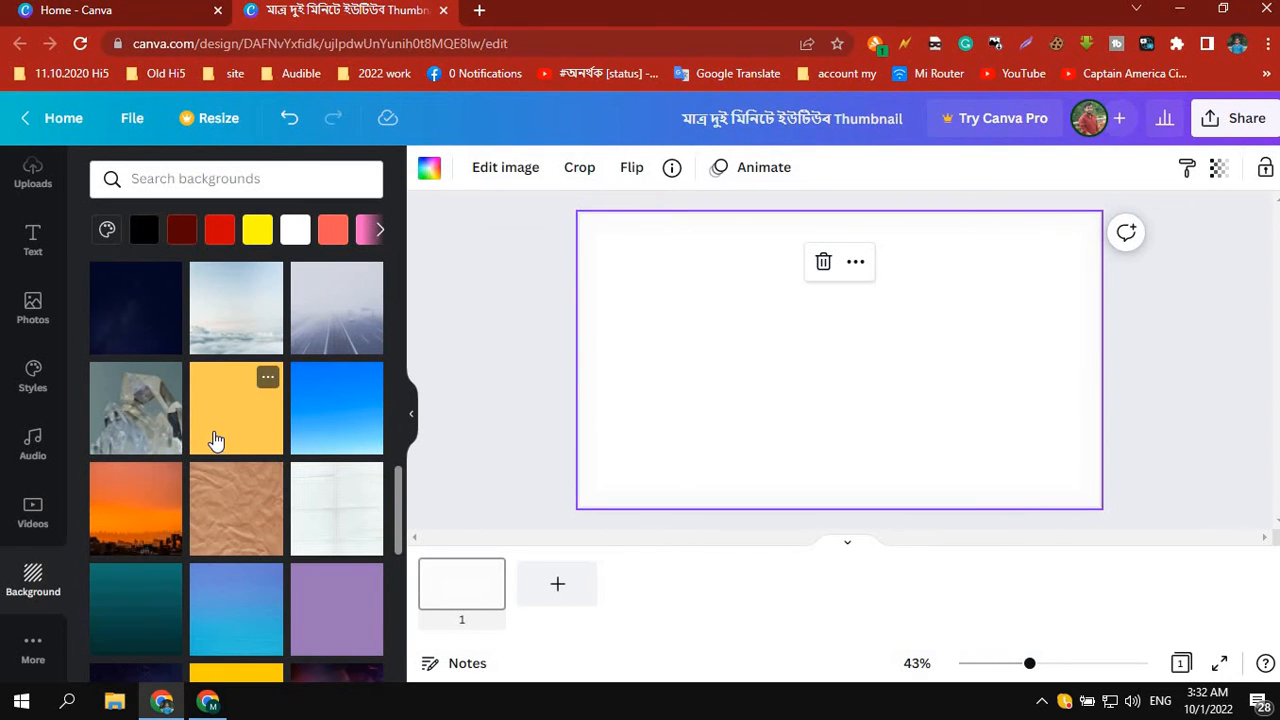
left_click(160, 503)
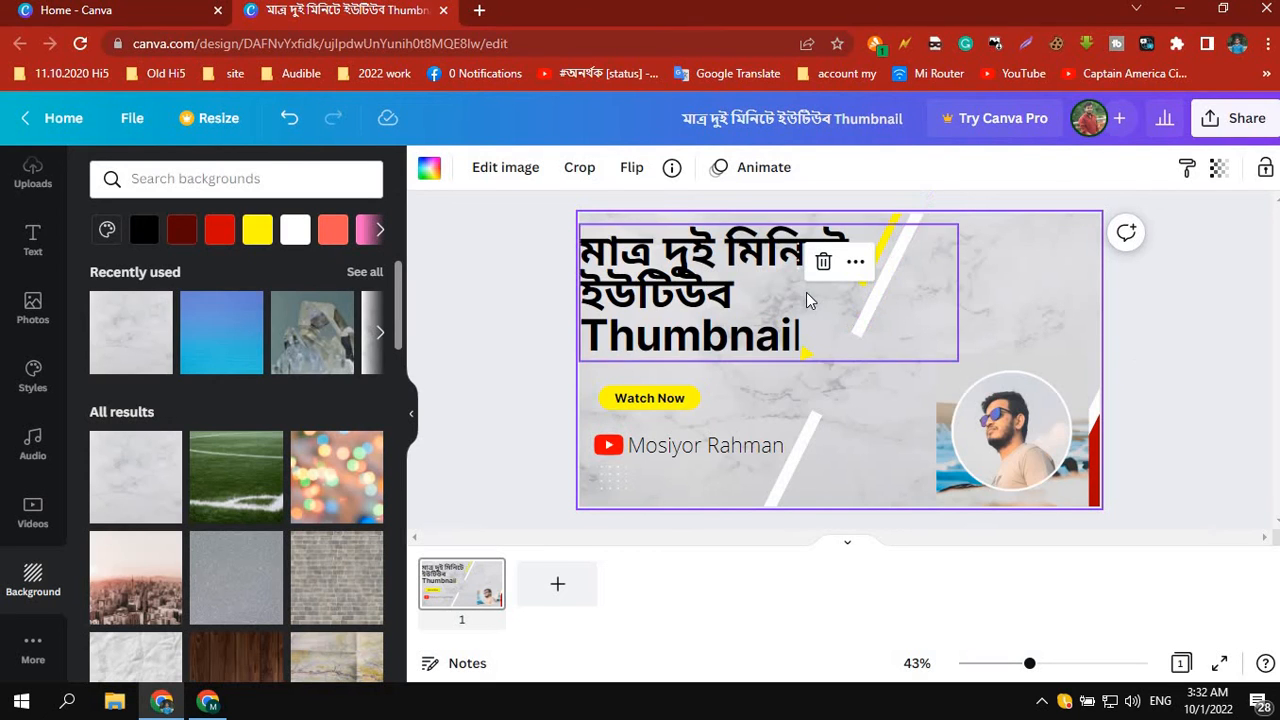
mouse_move(804, 297)
left_mouse_down()
mouse_move(830, 298)
mouse_move(818, 297)
left_mouse_up()
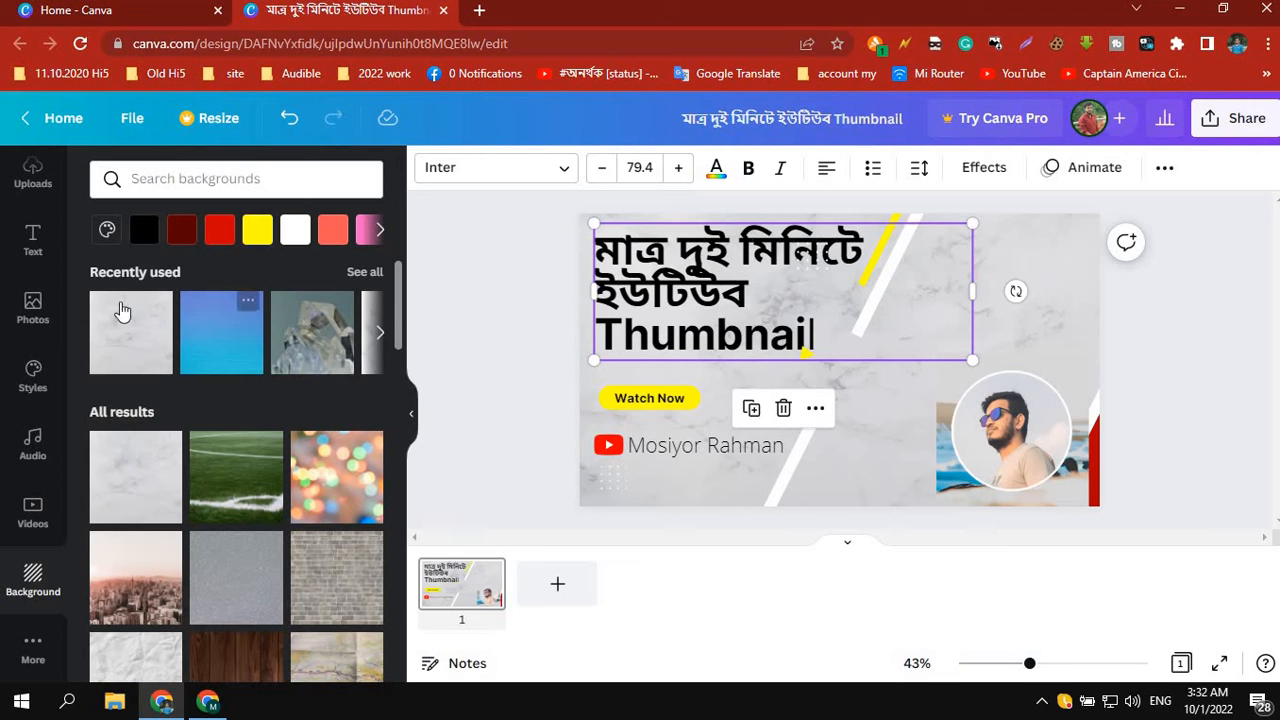
- Try the cream and gold paint image from the photo library's Background category on the page, and undo its insertion
scroll(100, 329, "down", 1)
left_click(37, 278)
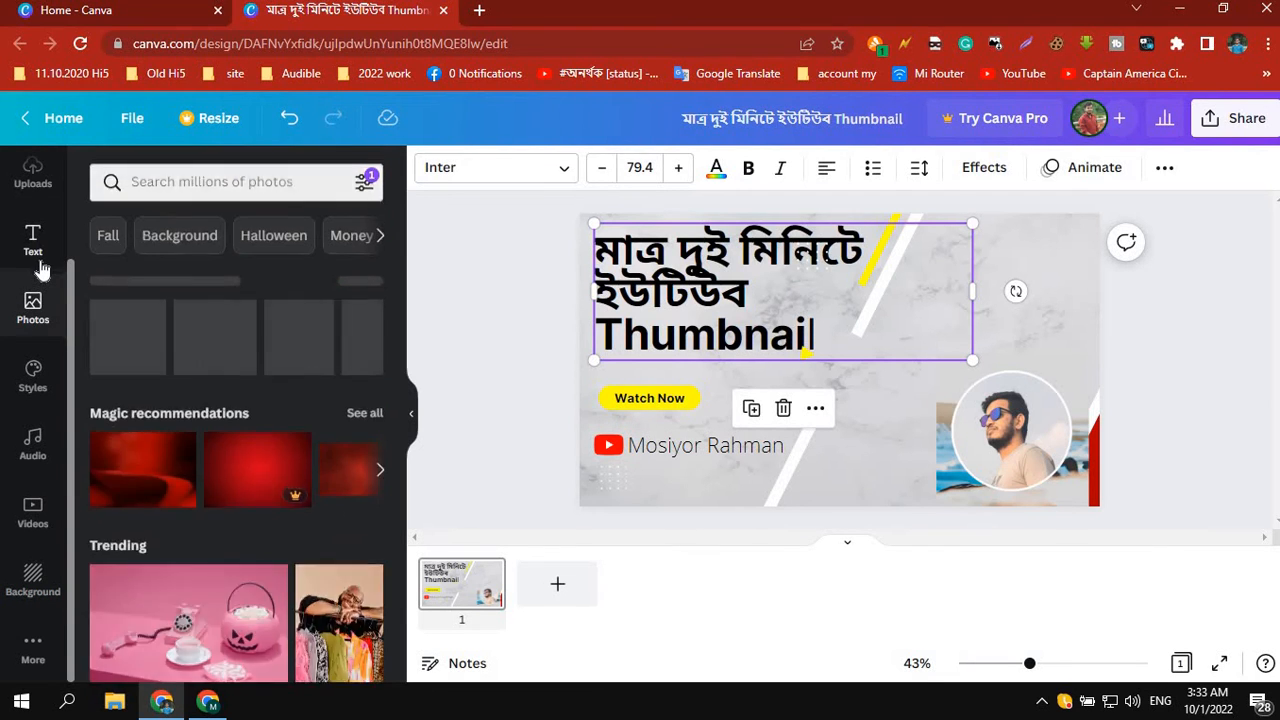
left_click(34, 245)
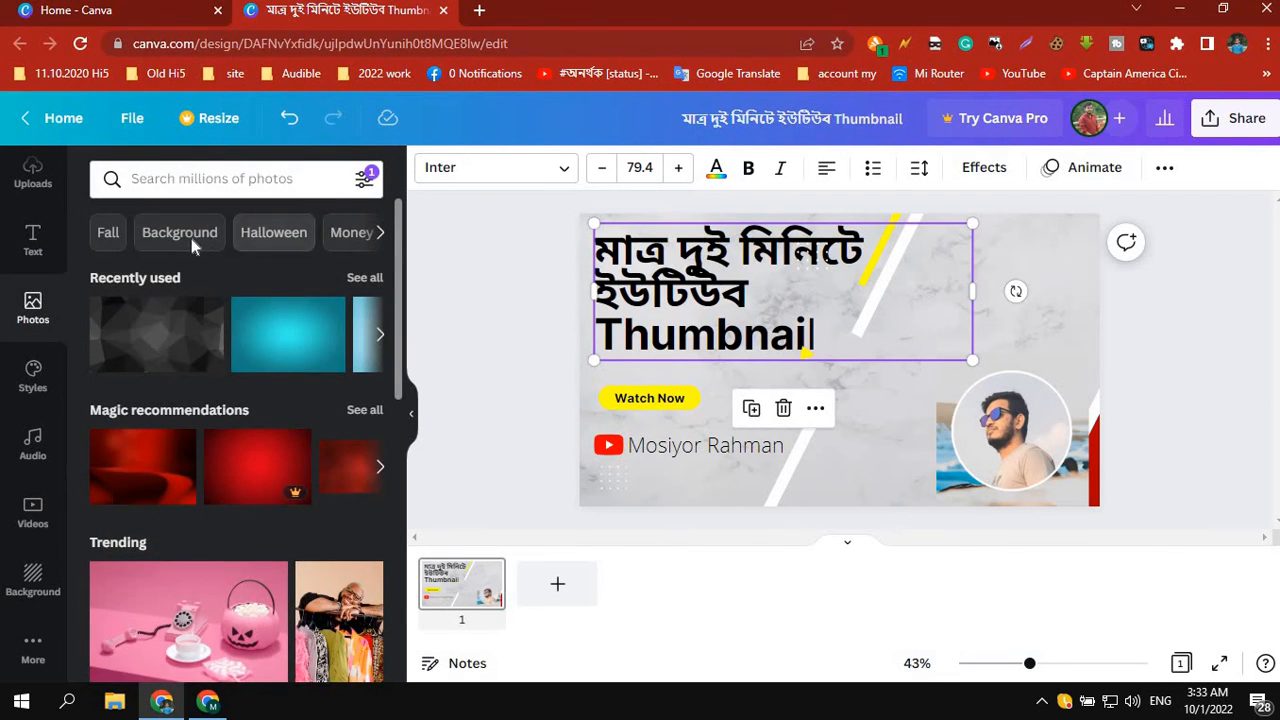
left_click(191, 238)
scroll(300, 430, "down", 1)
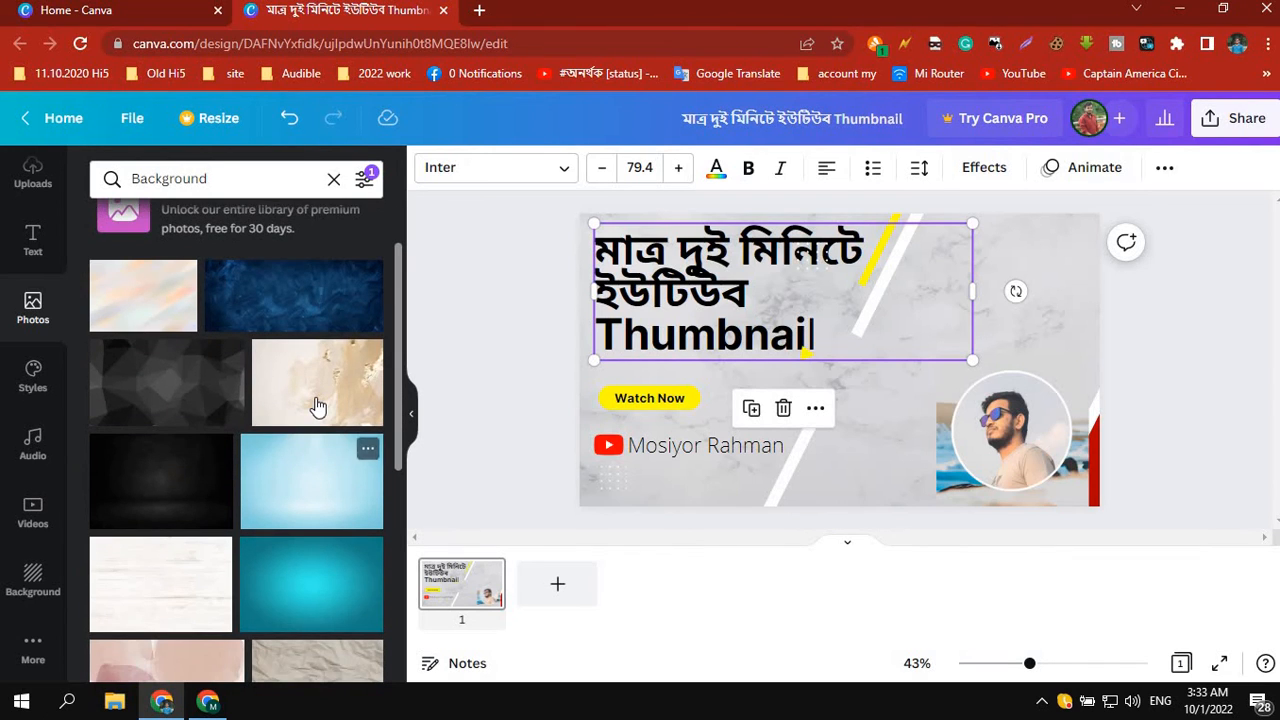
left_click(317, 405)
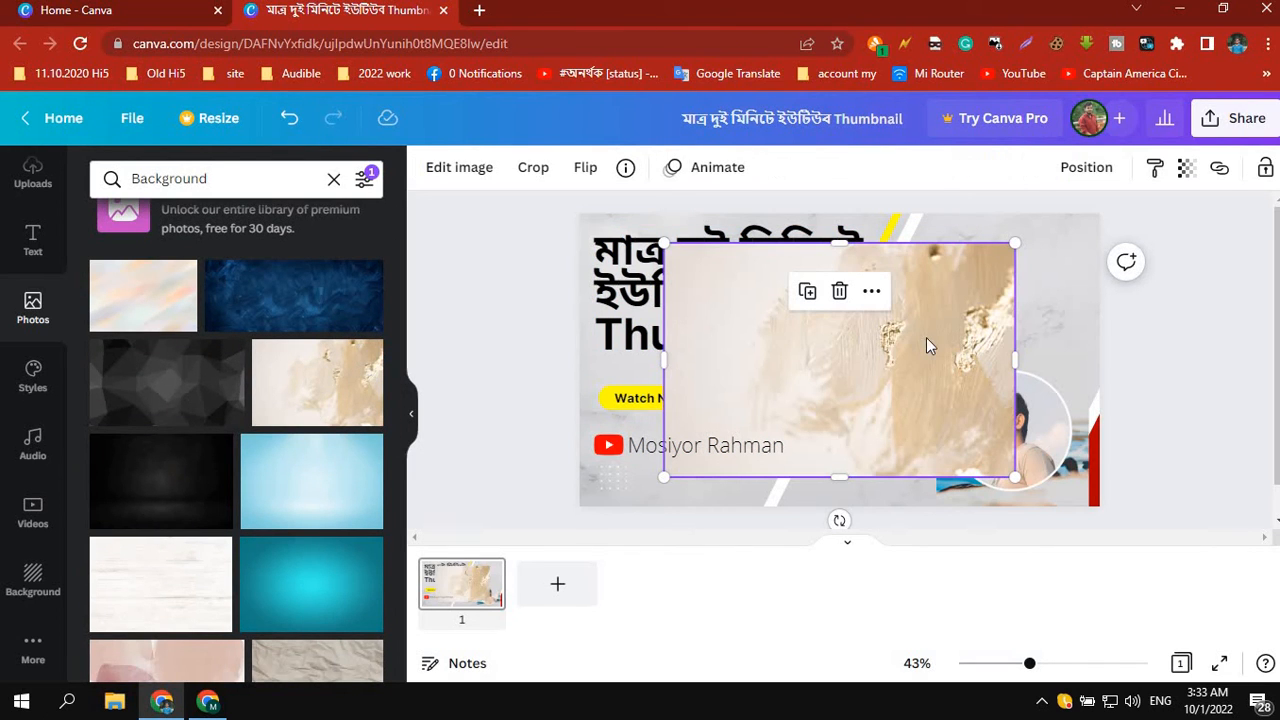
key("ctrl+z")
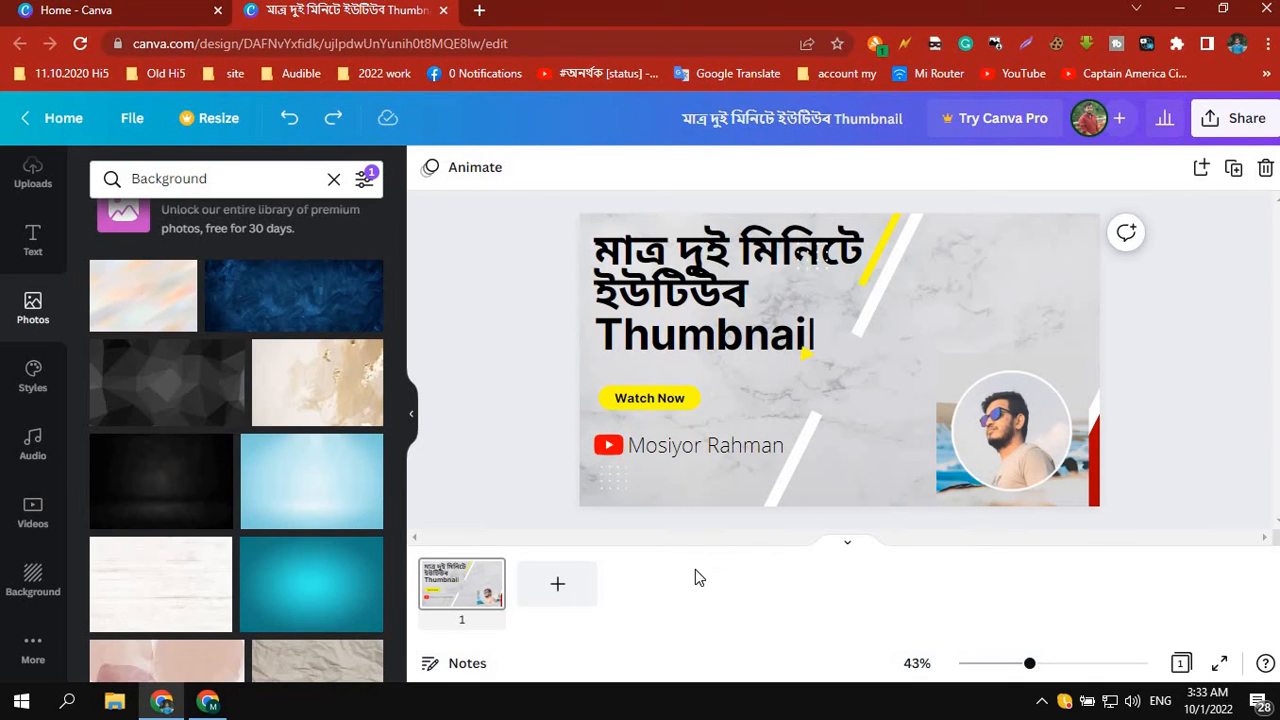
- Delete the small dot pattern overlapping the headline's first line, and move the portrait against the page's right edge
left_click(816, 265)
key("Delete")
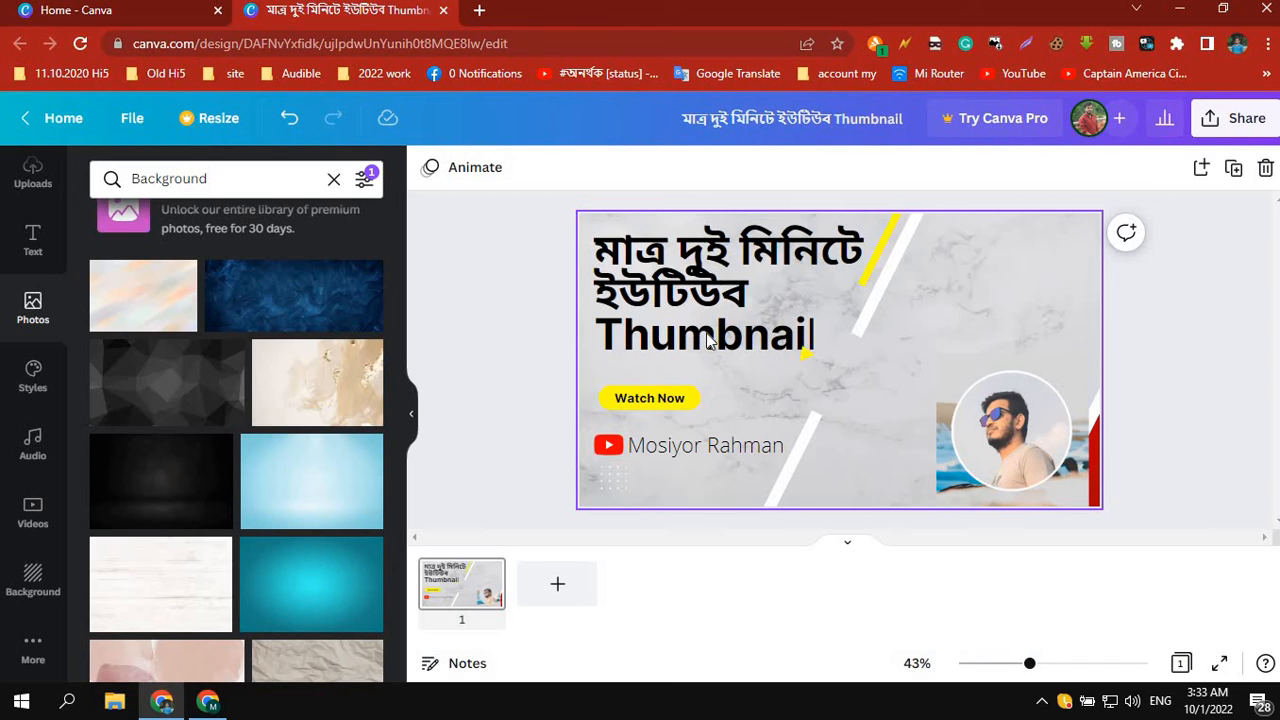
left_click(986, 453)
left_click_drag(986, 453, 1000, 454)
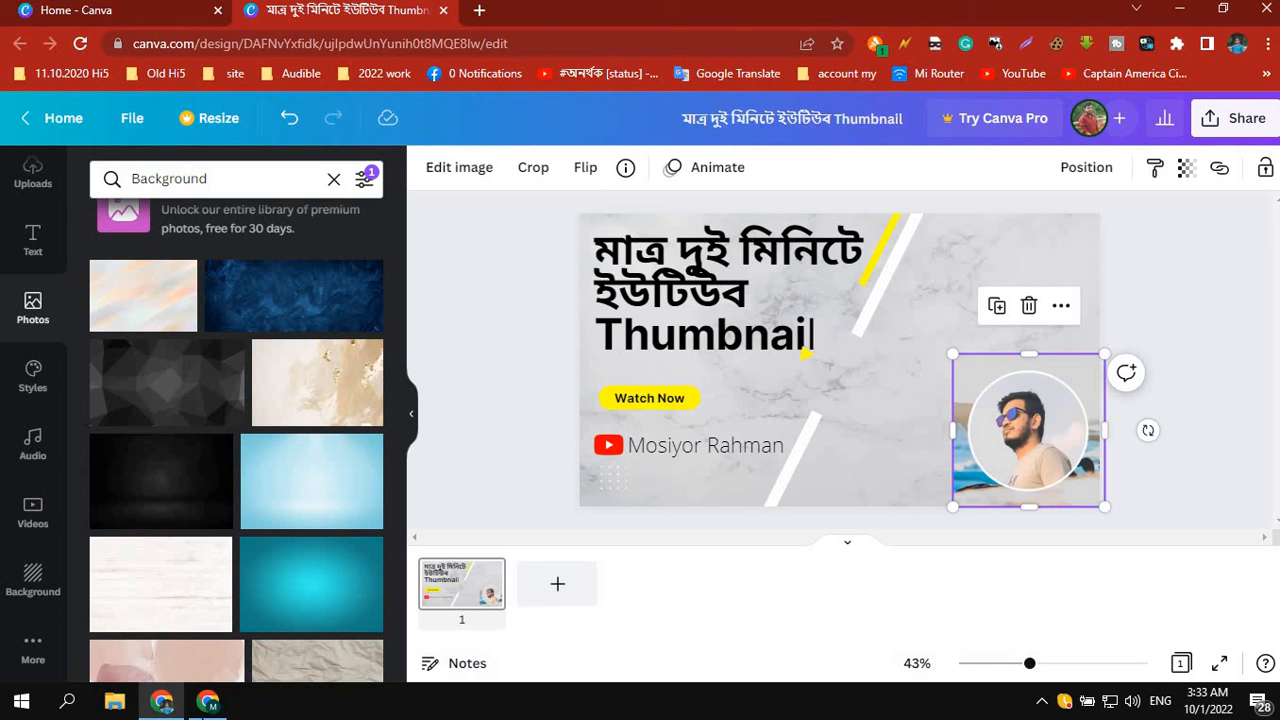
- Switch to the YouTube channel page in the other browser window and look over the thumbnails of its uploaded videos
key("alt+Tab")
scroll(681, 338, "down", 2)
scroll(623, 372, "up", 2)
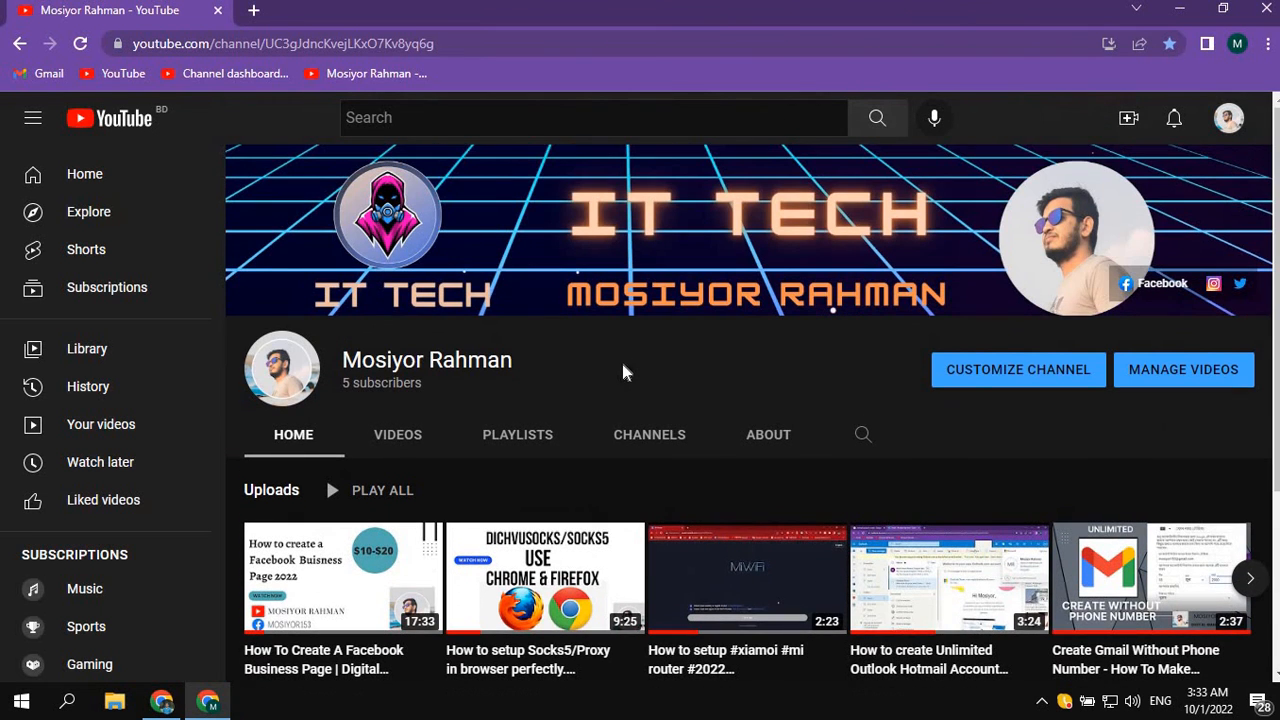